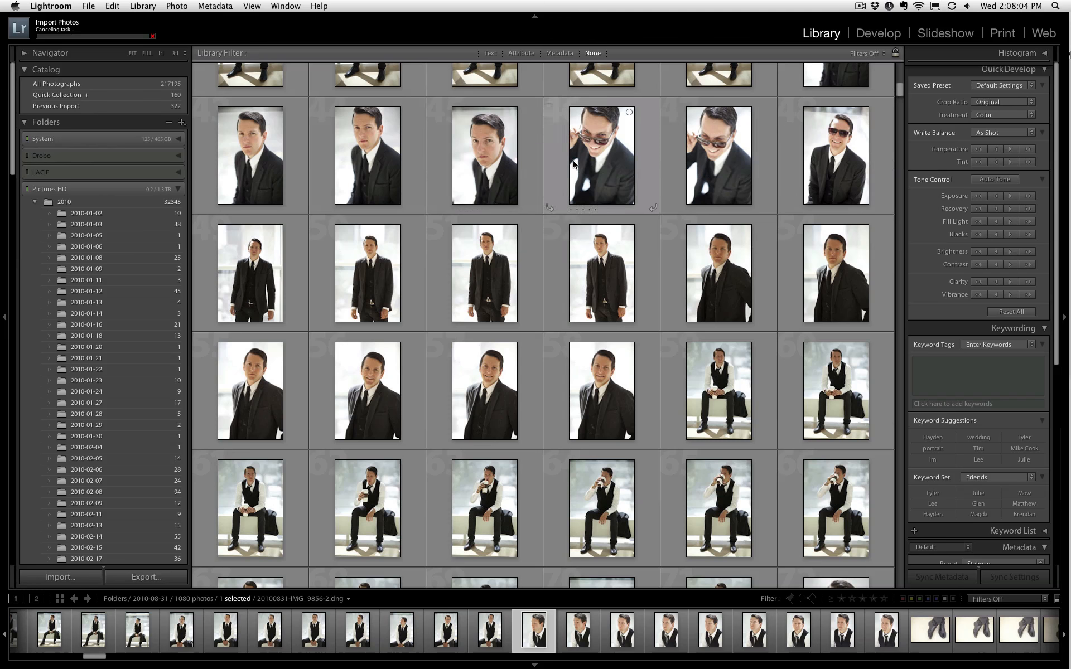
- Select the second shaded photo of the seated man in a black suit, 20100831-IMG_9794-2.dng
scroll(357, 145, down, 2)
scroll(350, 140, down, 10)
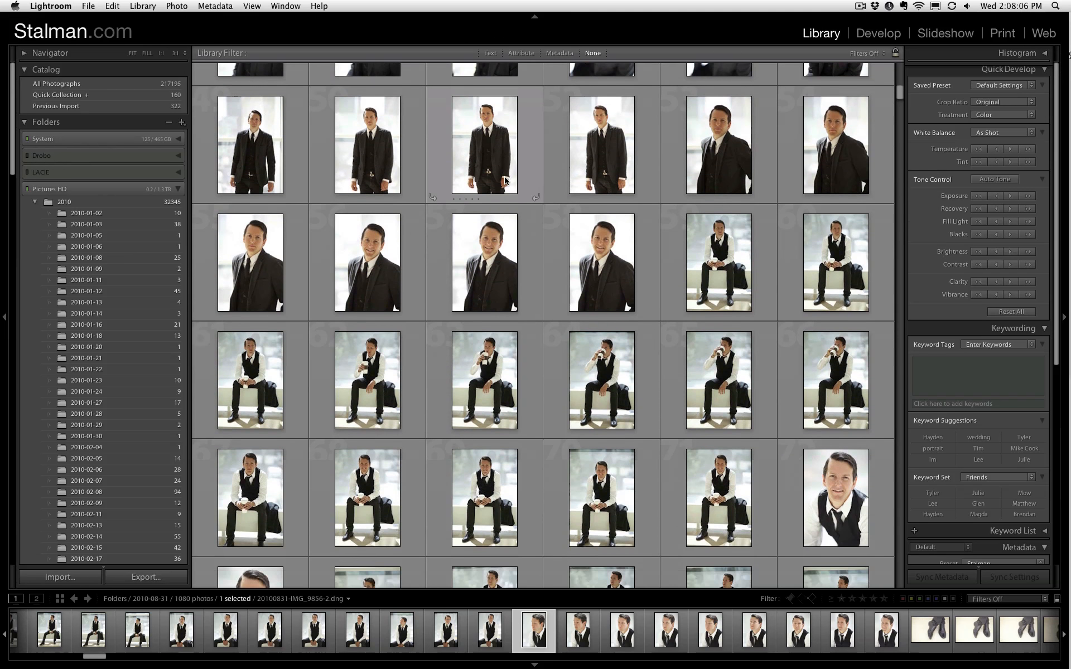
scroll(579, 205, down, 15)
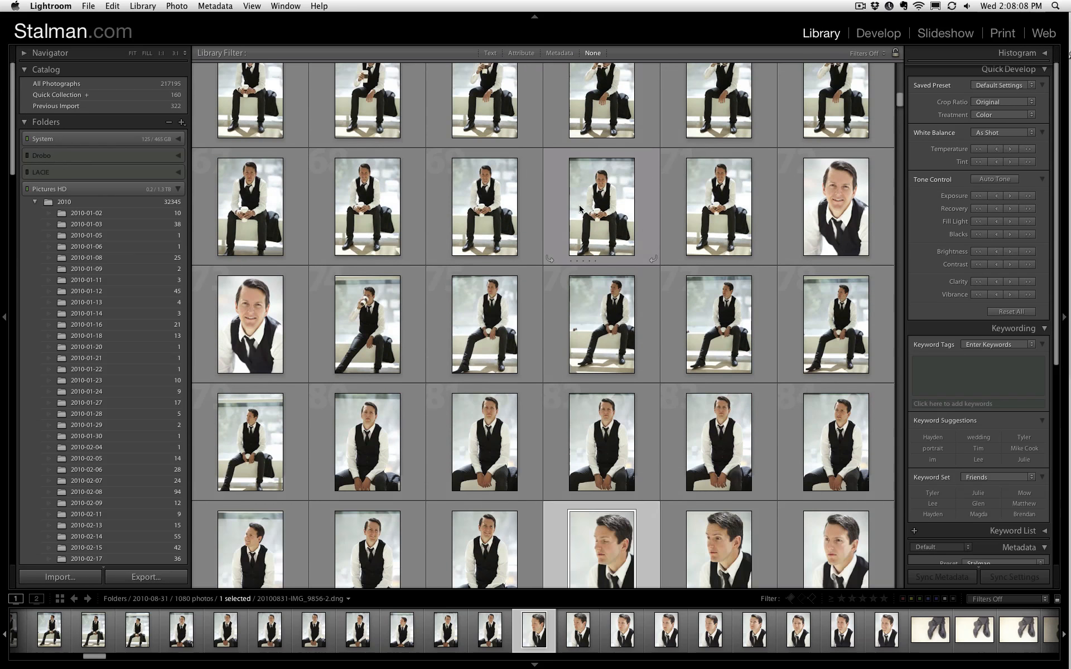
scroll(581, 209, up, 10)
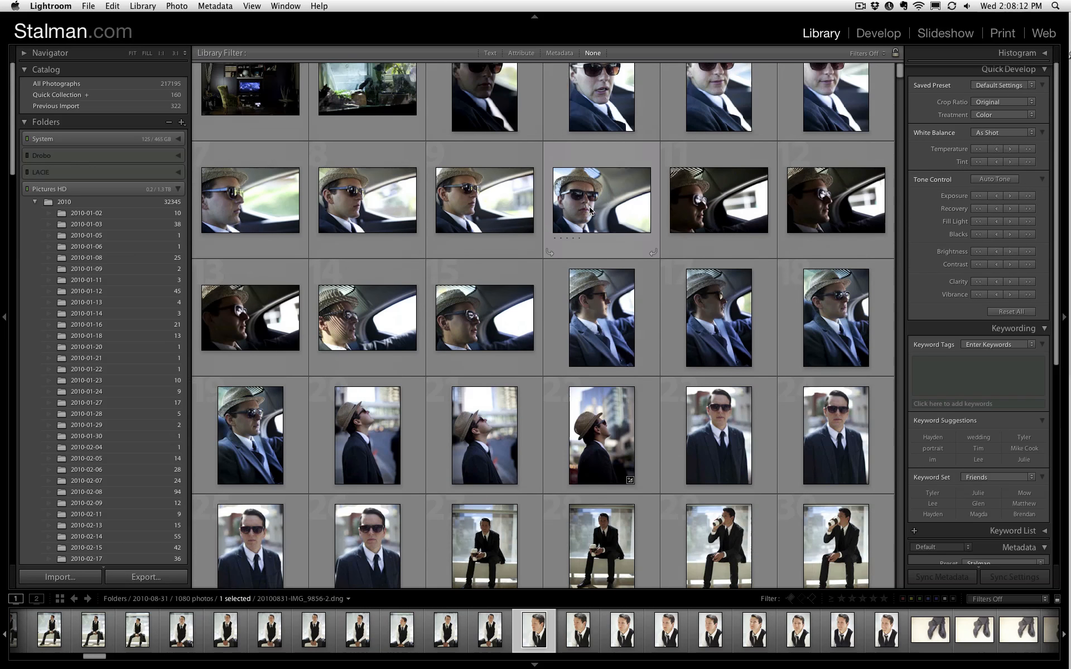
scroll(591, 210, down, 8)
scroll(591, 210, down, 2)
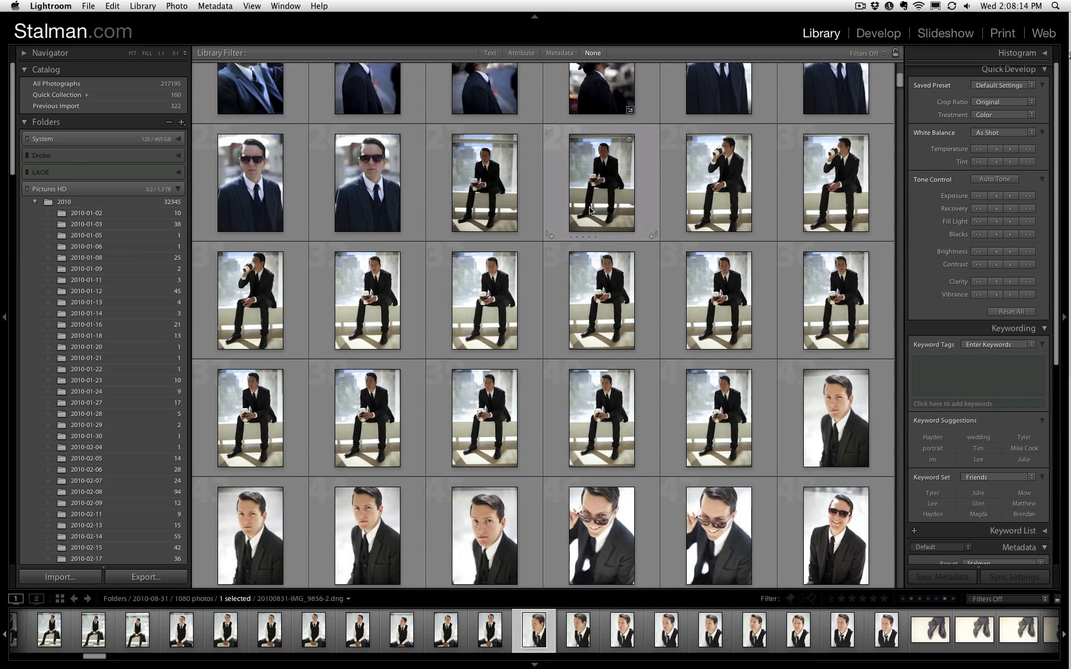
click(612, 188)
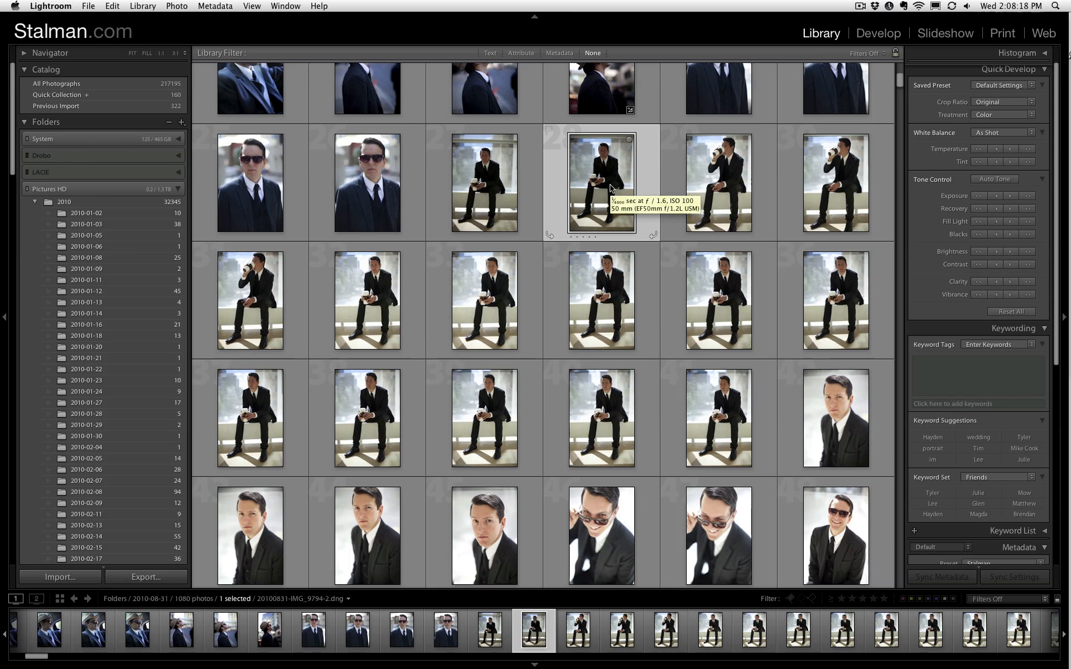
- Hide the side panels and size the grid thumbnails to seven per row
key(Tab)
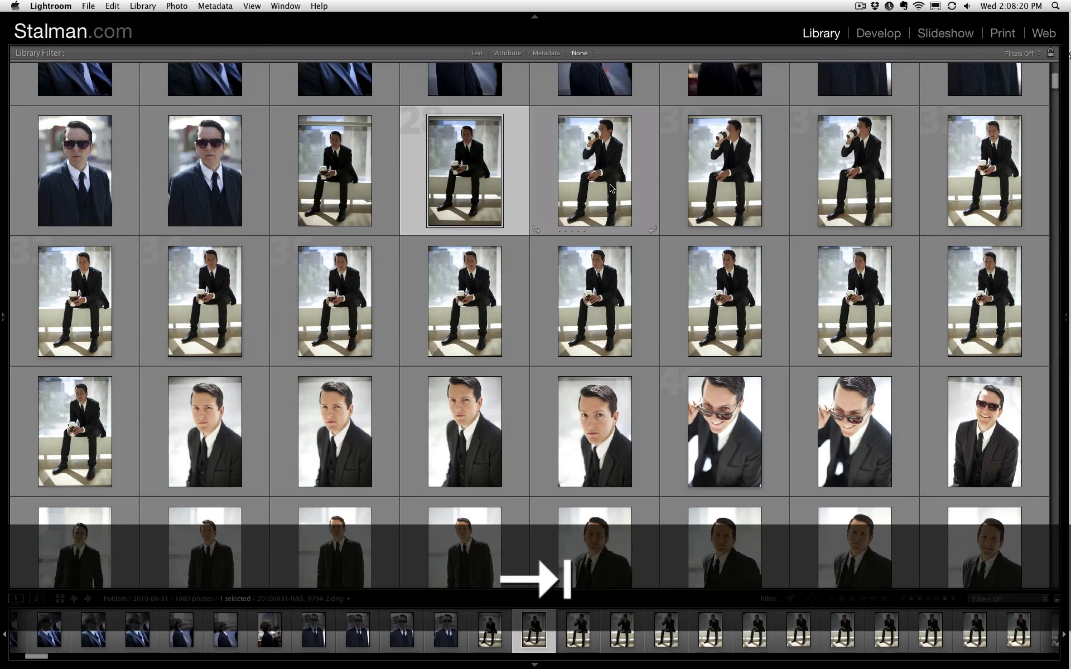
key(equal)
key(equal)
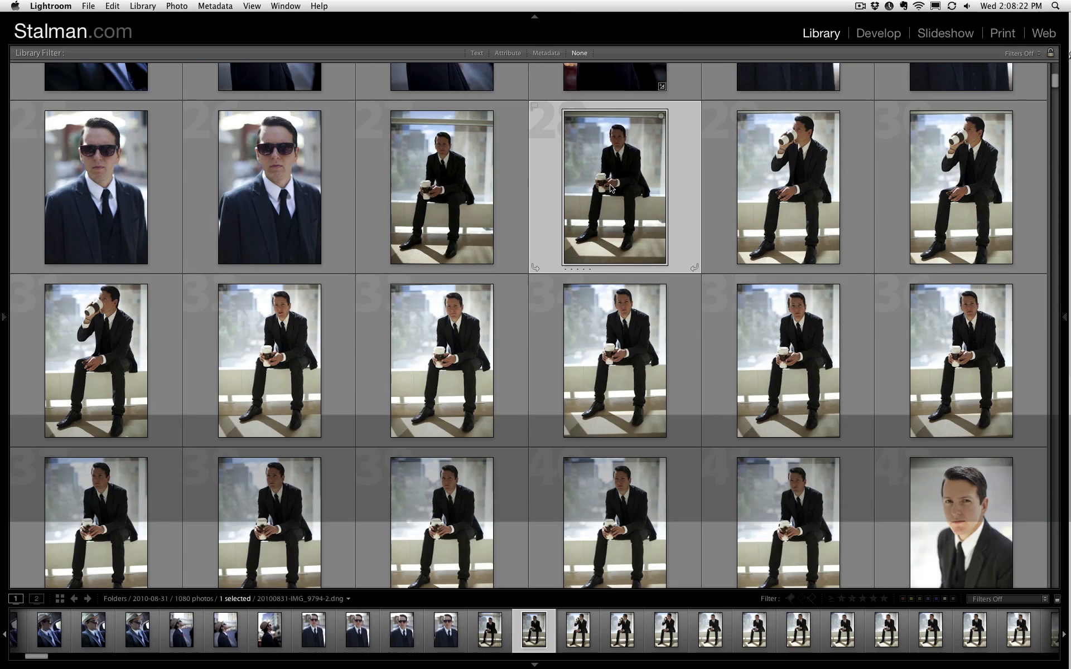
key(minus)
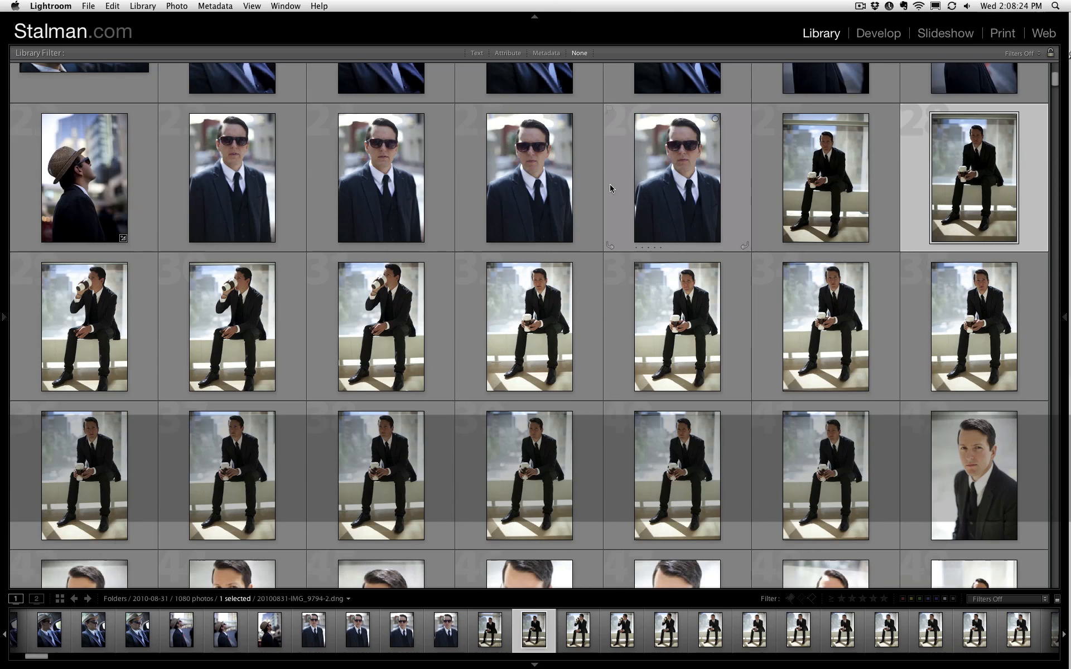
- Give a one-star rating to photos 27 and 28, the two shaded shots of the seated man in a suit
key(Left)
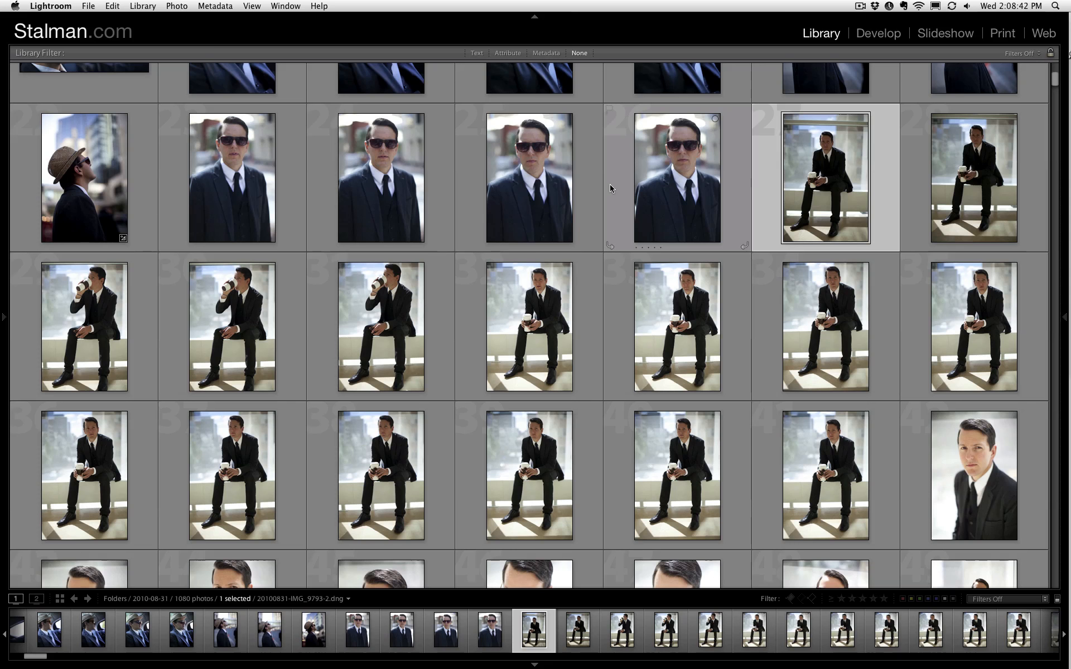
key(Right)
key(Left)
key(1)
key(Right)
key(1)
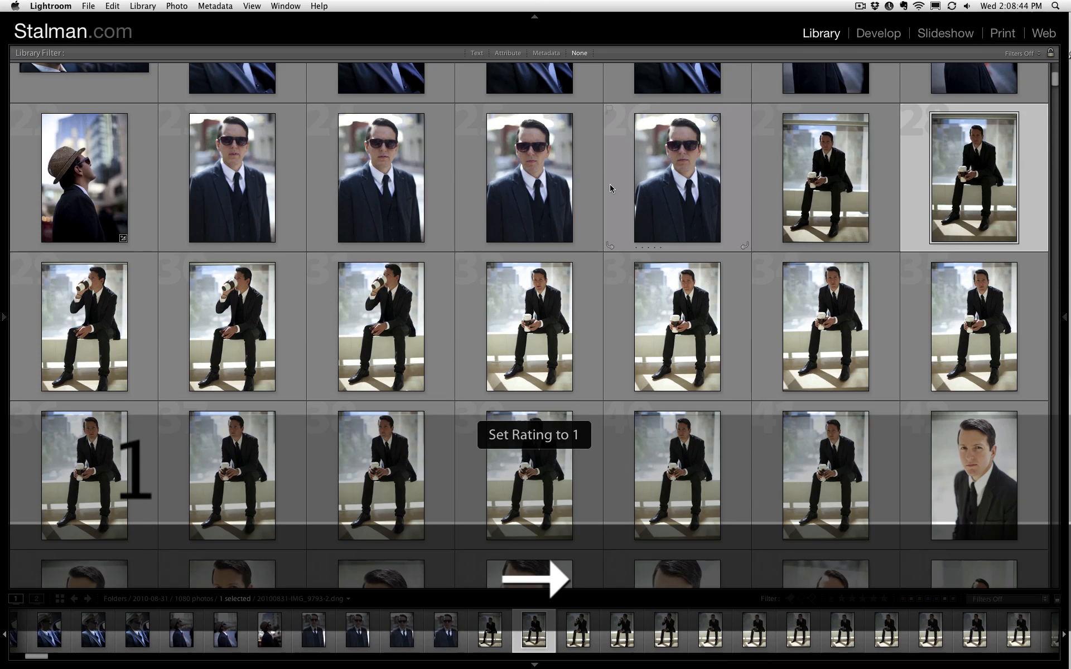
key(Right)
key(1)
- Give a one-star rating to photos 33 and 35 of the seated man holding a cup
key(Right)
key(Right)
key(Right)
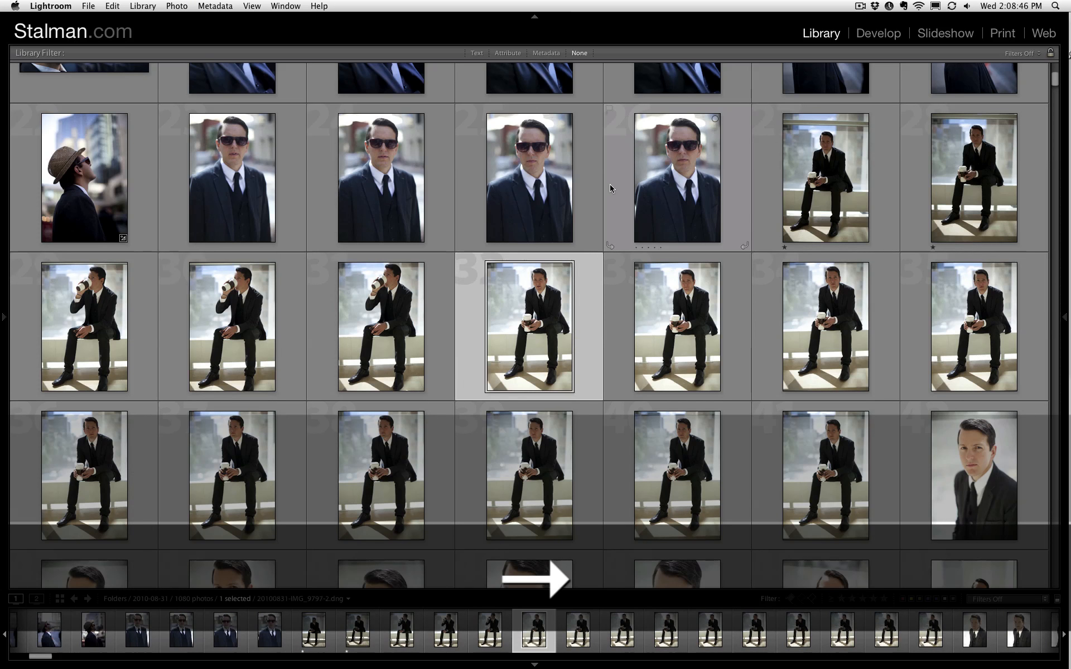
key(Right)
- Give a one-star rating to photos 36, 37 and 38 of the seated man in a suit
key(Right)
key(1)
key(Right)
key(1)
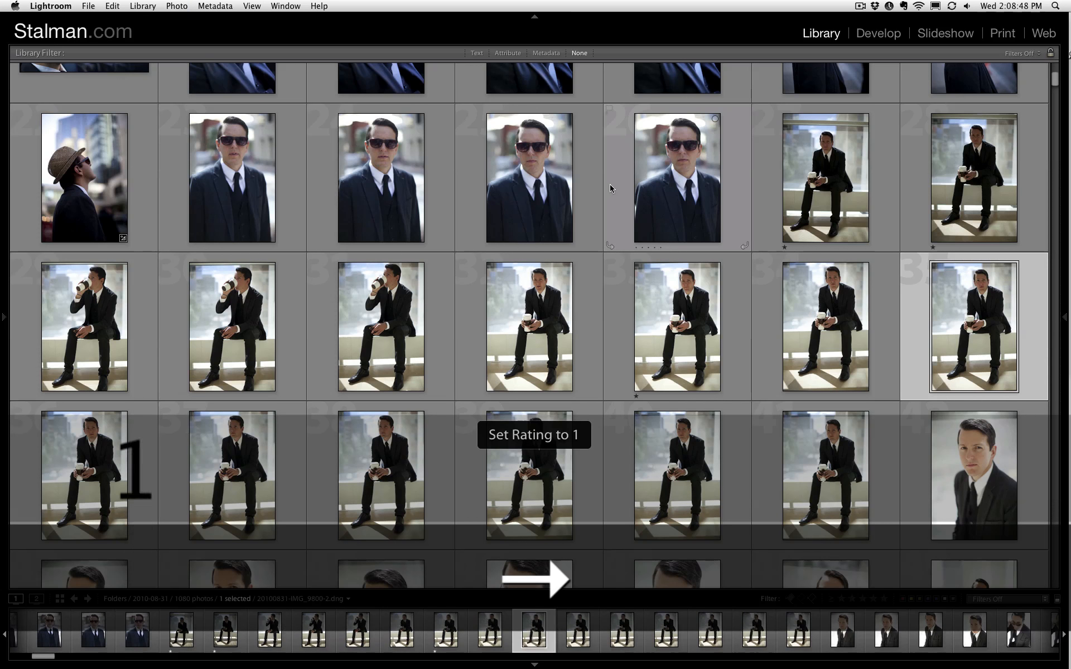
key(Right)
key(1)
key(Right)
key(Right)
key(Right)
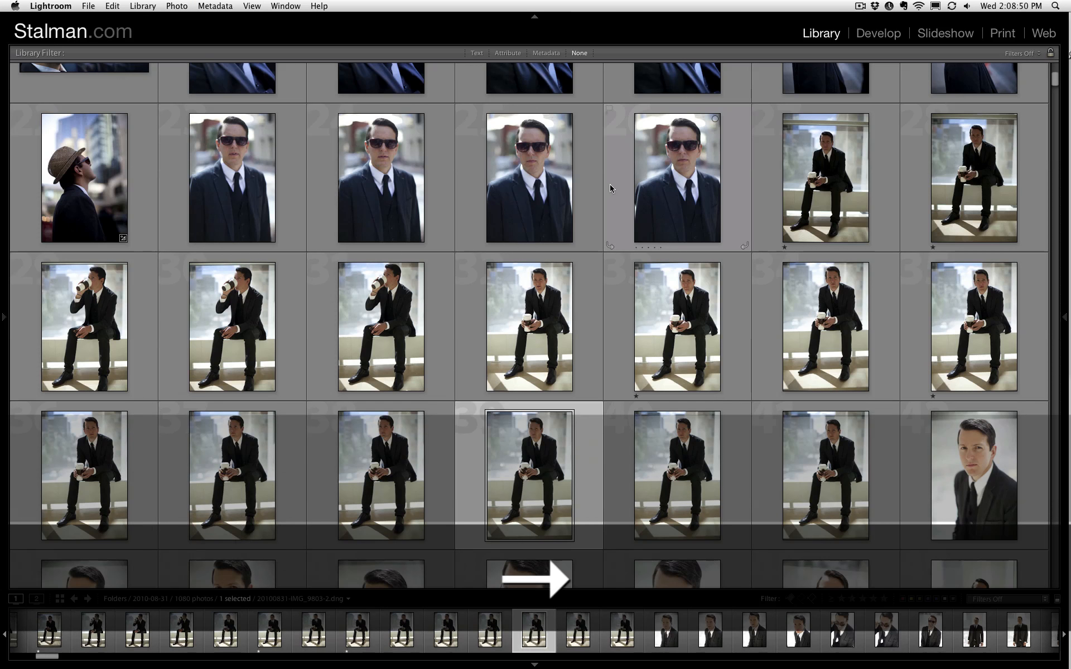
- Rate one star the last seated suit shot, photo 41, and the first two close suit portraits, photos 42 and 43
key(Down)
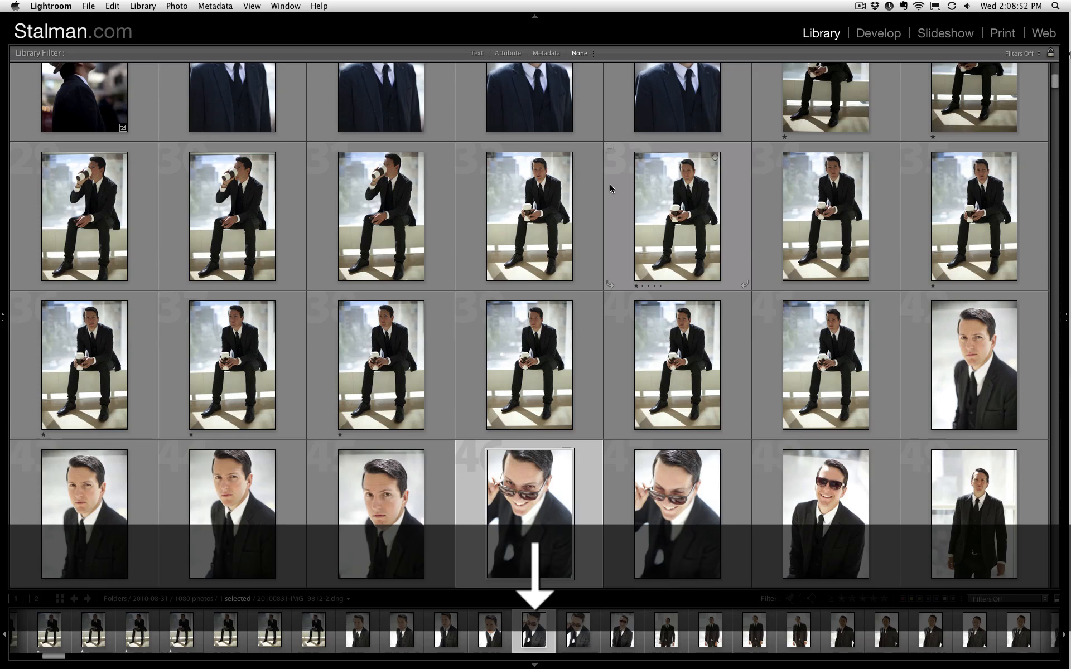
key(Up)
key(Right)
key(Right)
key(Right)
key(Left)
key(1)
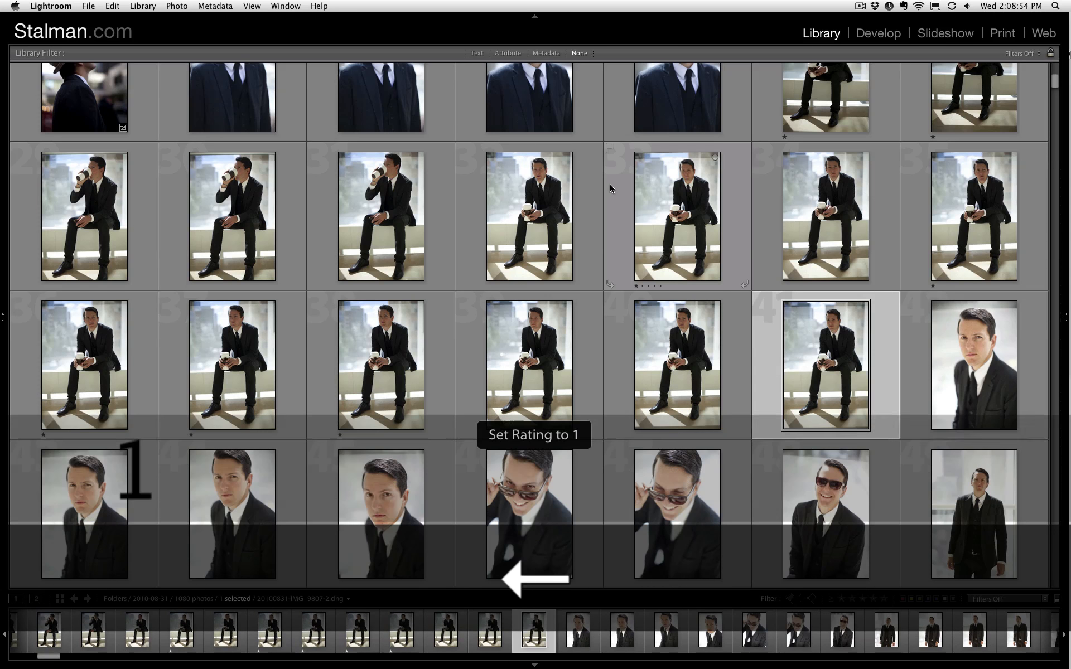
key(Right)
key(1)
key(Right)
key(1)
- Give a one-star rating to the smiling sunglasses portraits, photos 46 and 48
key(Right)
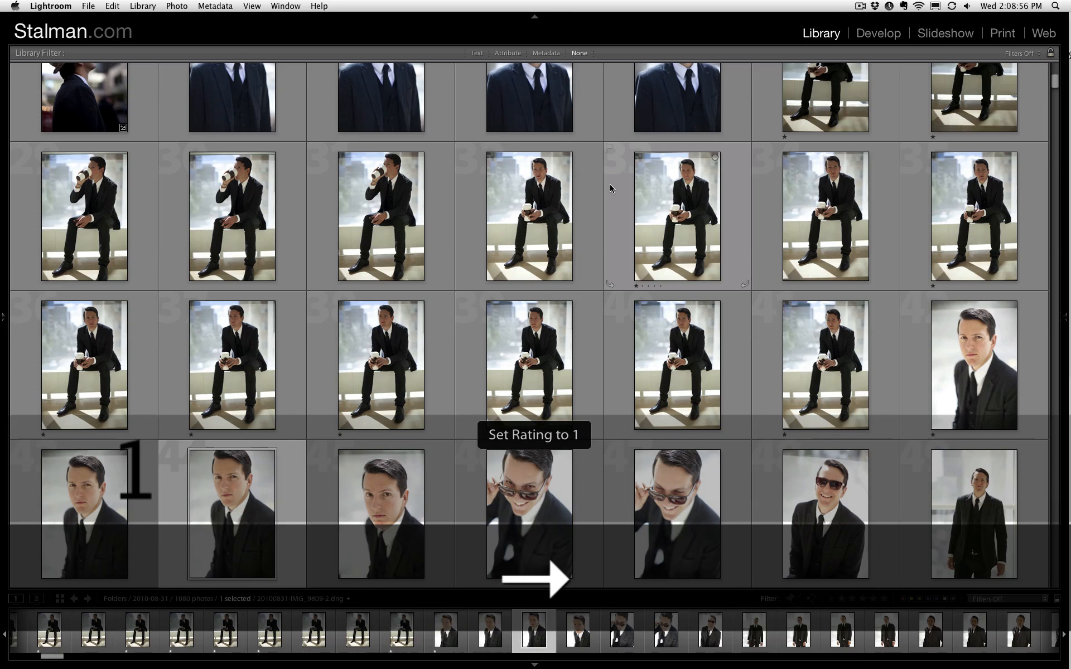
key(Right)
key(Right)
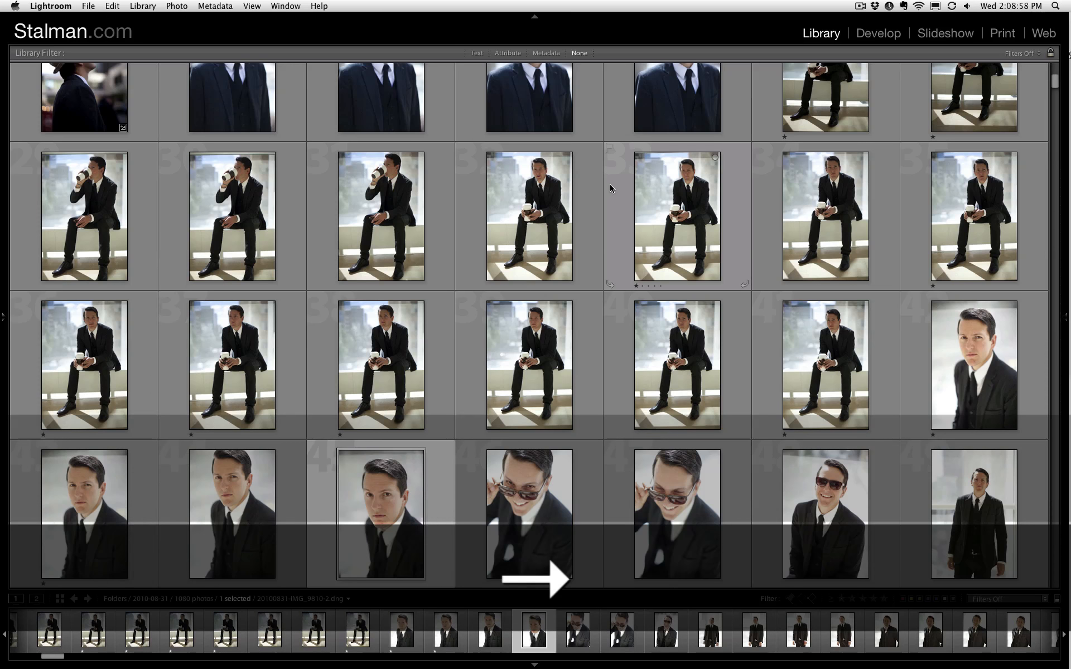
key(1)
key(Right)
- Give a one-star rating to standing suit photo 52 and closer suit portrait 54
key(Right)
key(1)
key(Right)
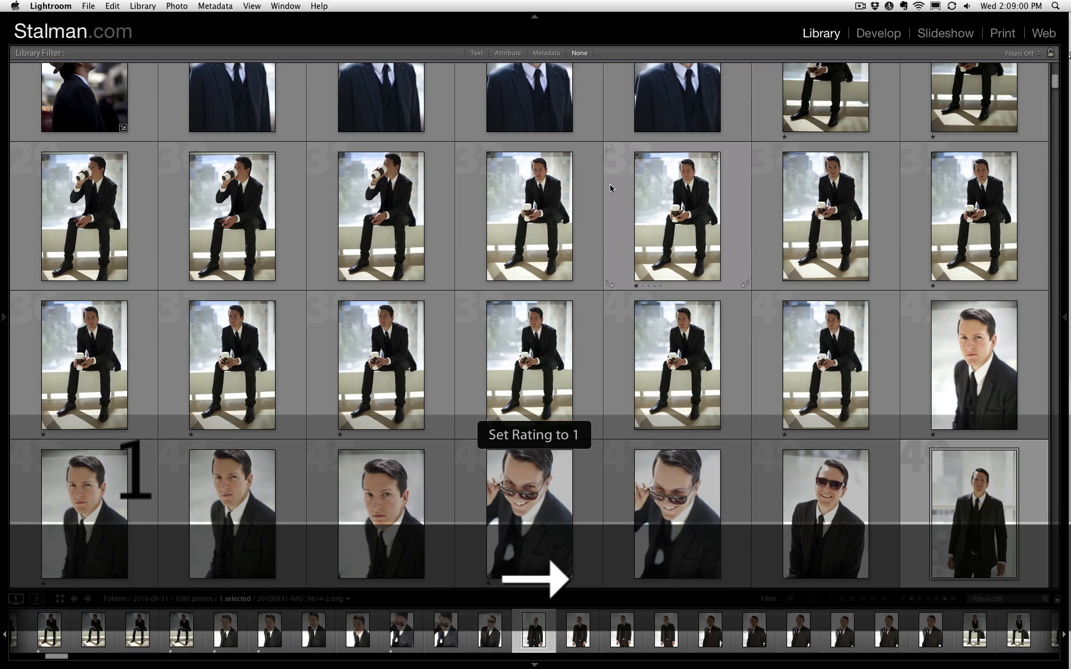
key(Right)
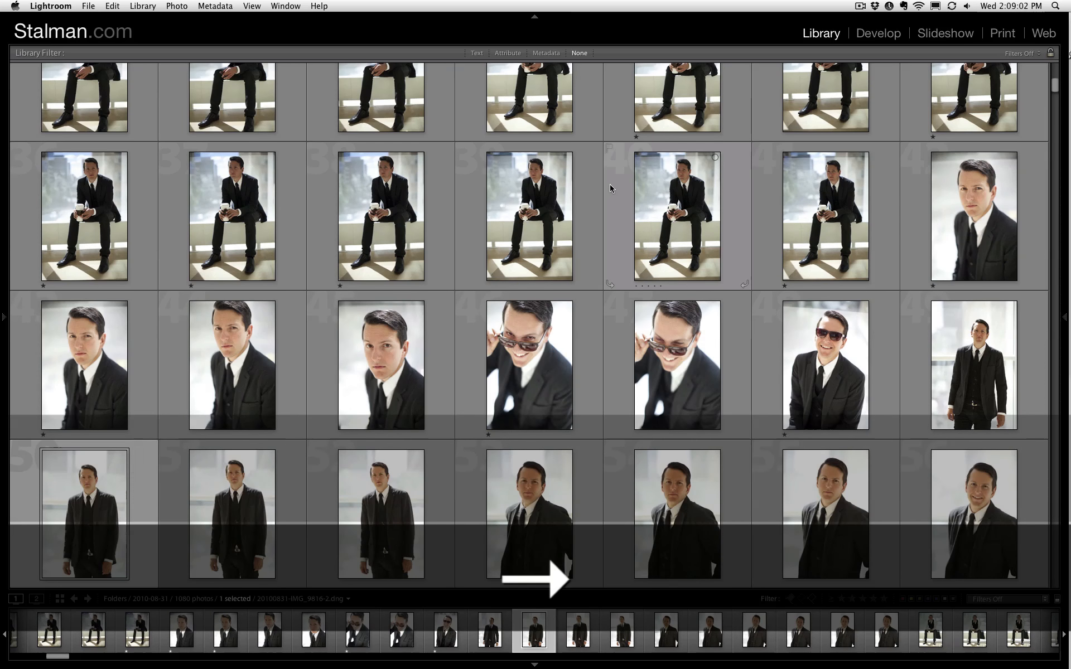
key(Right)
key(Right)
key(1)
key(Right)
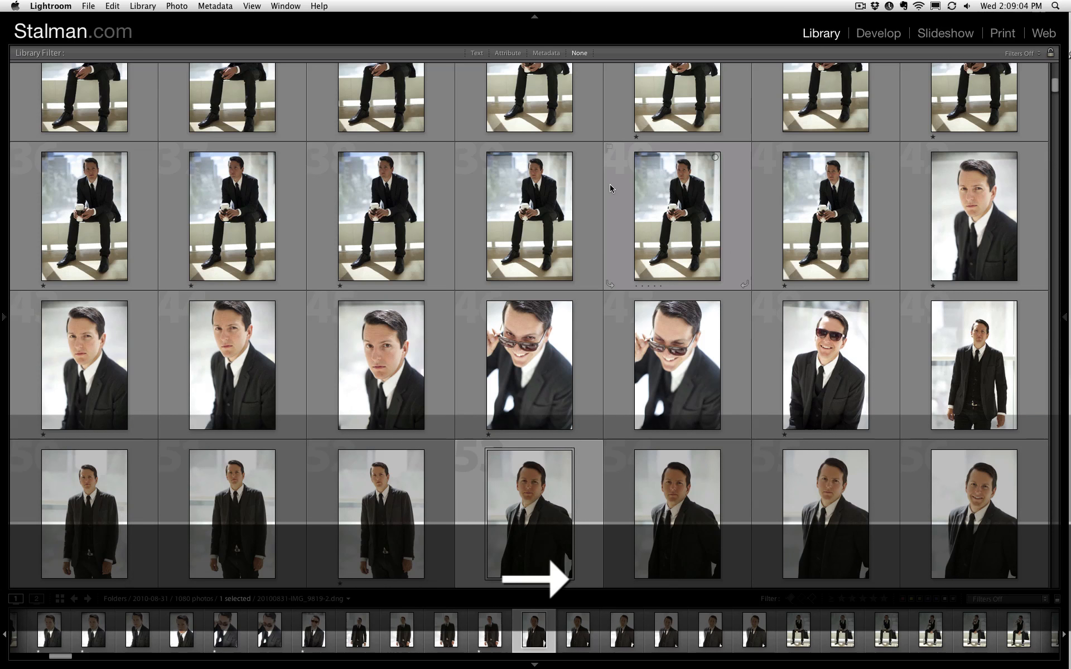
key(Right)
key(1)
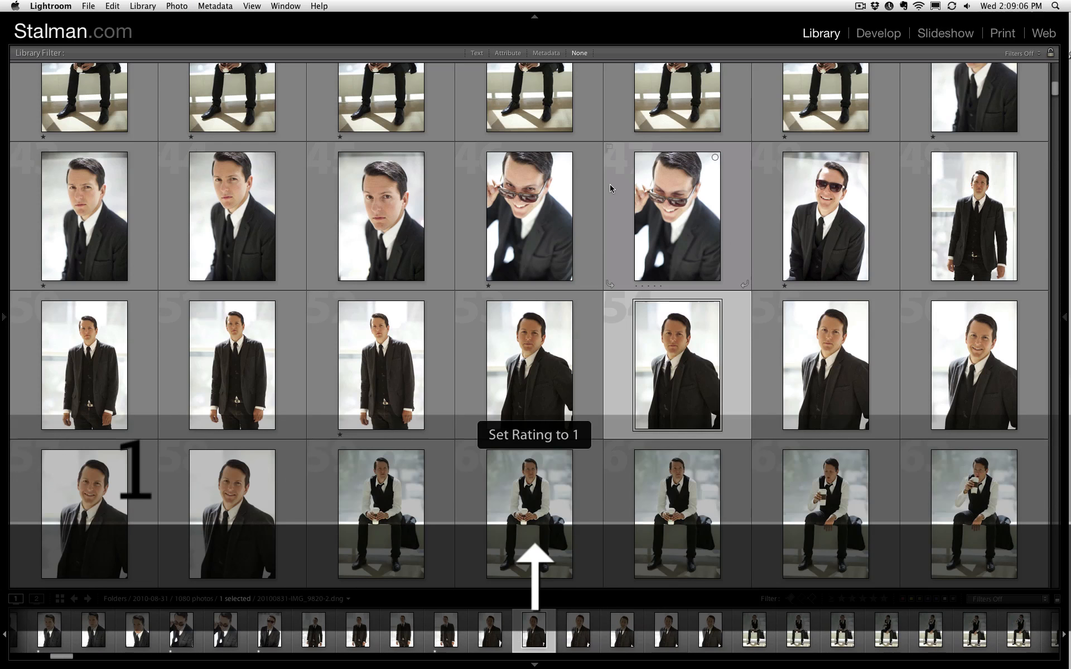
- Give a one-star rating to photo 58, the last smiling suit portrait before the vest shots
key(Down)
key(Left)
key(Left)
key(Left)
key(1)
- Give a one-star rating to photos 64, 65 and 66 of the man in a vest drinking coffee
key(Down)
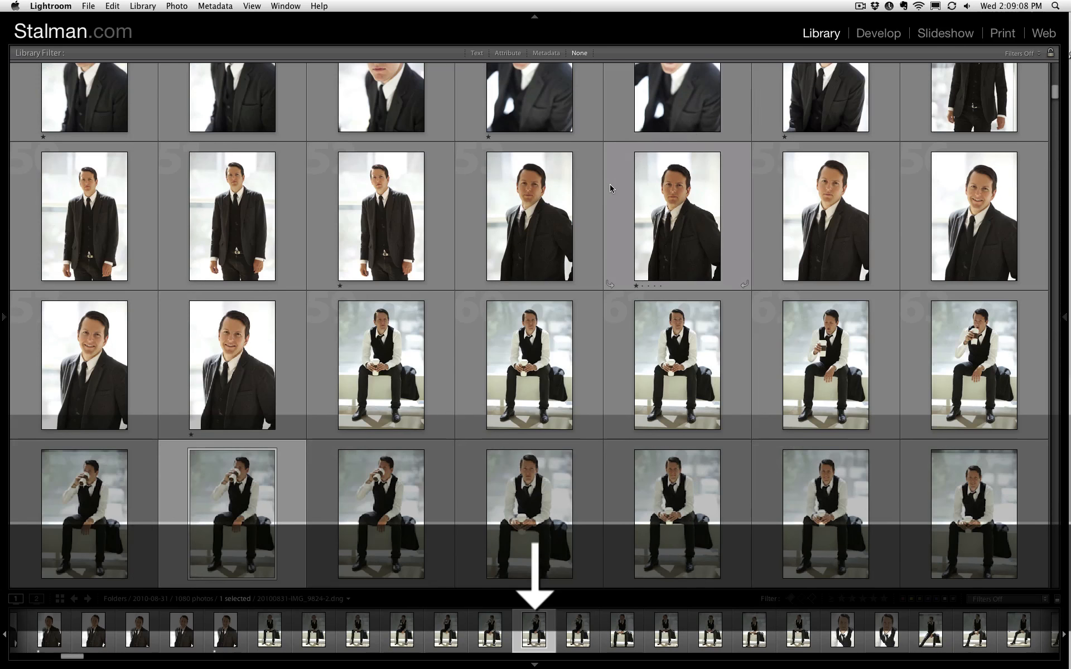
key(1)
key(Left)
key(1)
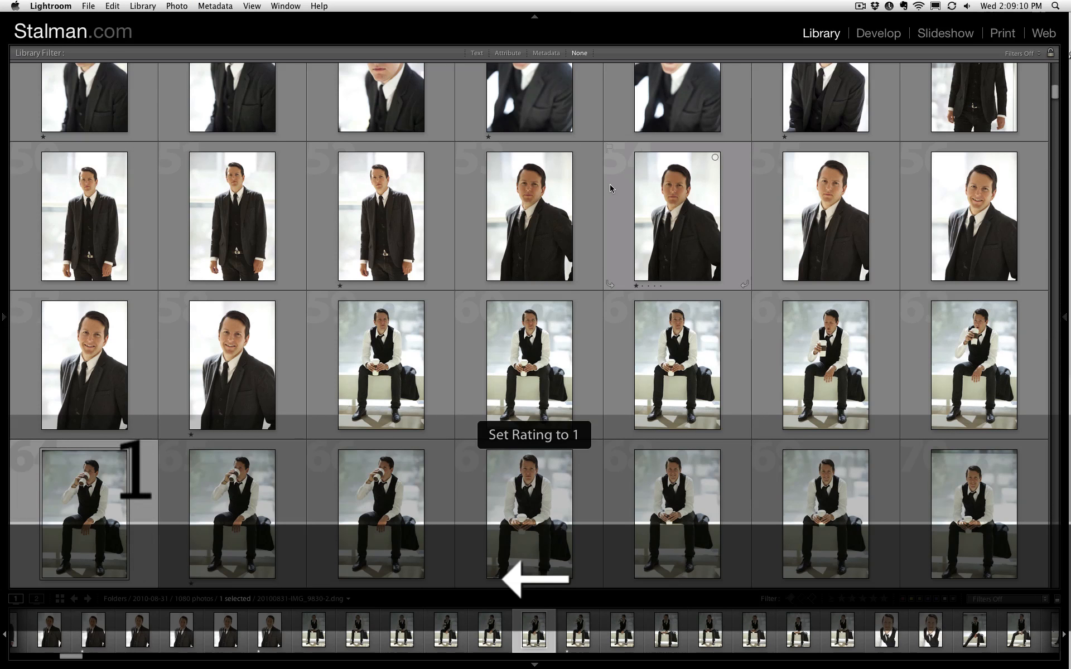
key(Right)
key(Right)
key(1)
- Give a one-star rating to seated vest photos 68 and 70
key(Right)
key(Right)
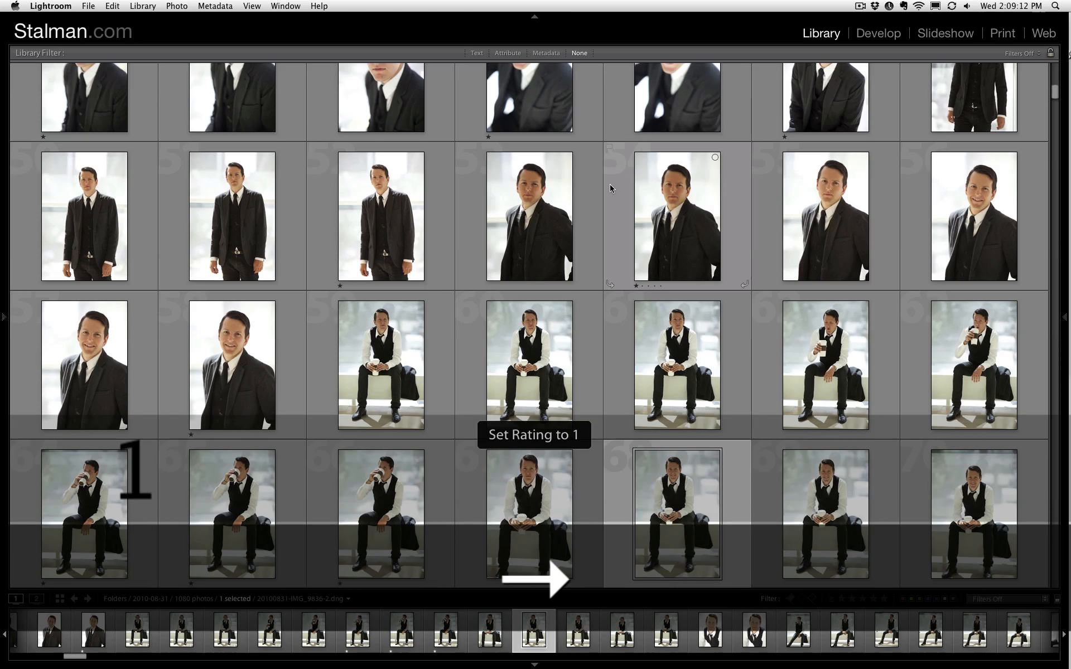
key(Right)
key(Right)
key(1)
- Give a one-star rating to seated vest photos 76 and 71 and to the smiling close-ups 72 and 73
key(Down)
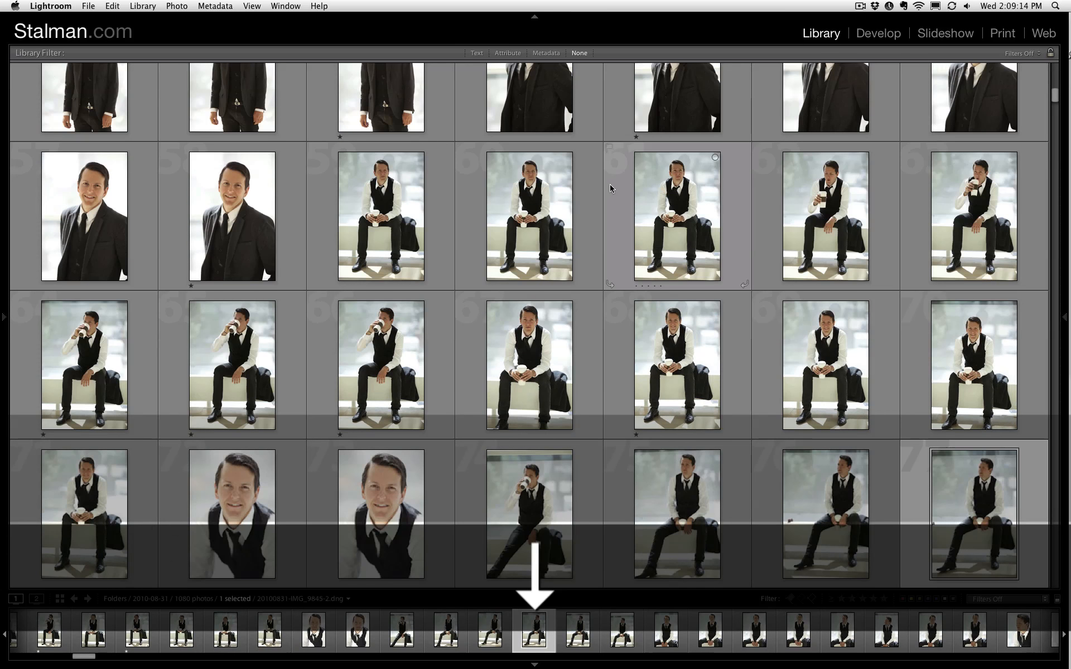
key(Left)
key(1)
key(Left)
key(Left)
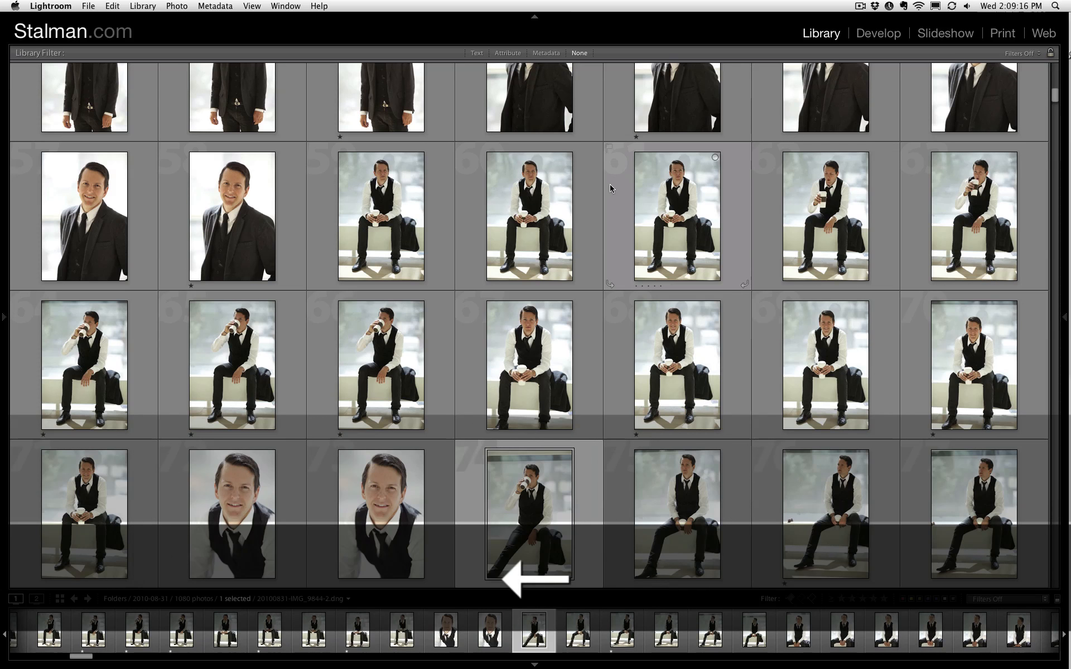
key(Left)
key(Left)
key(1)
- Give a one-star rating to photo 78 of the seated man in a vest looking aside
key(1)
key(Left)
key(Down)
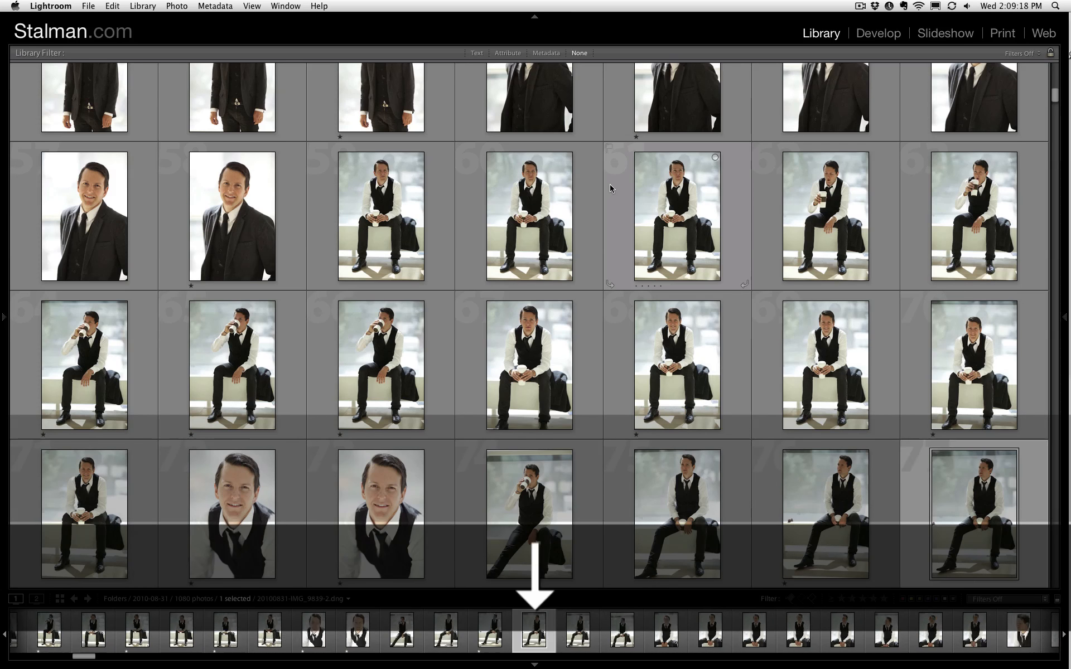
key(Right)
key(Left)
key(1)
- Give a one-star rating to photo 87, the smiling seated vest shot just before the close-ups
key(Right)
key(Right)
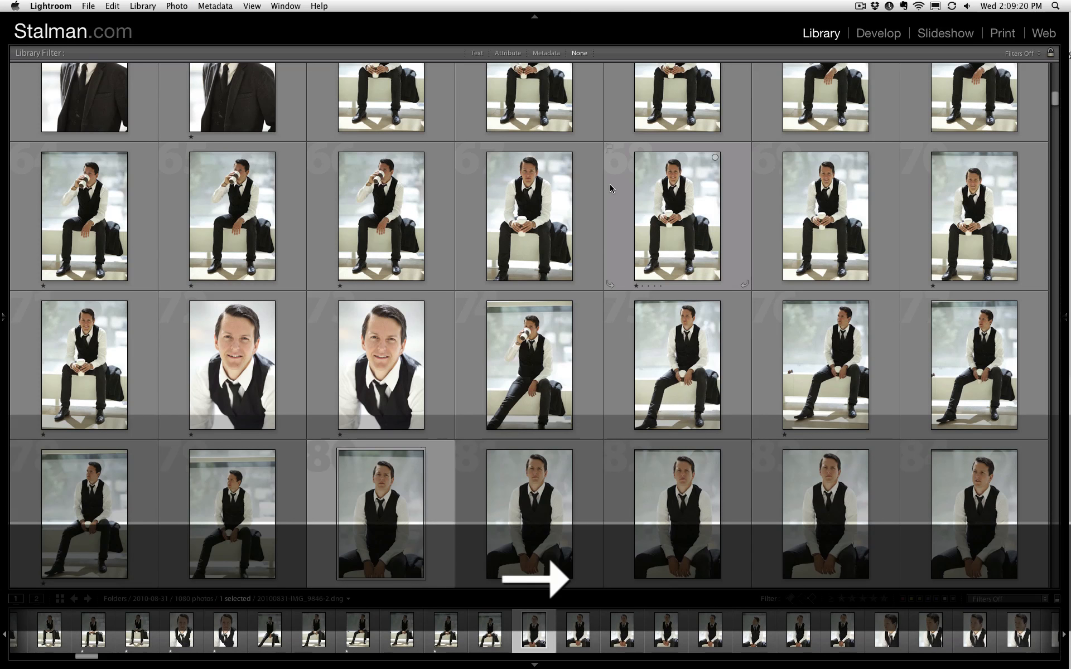
key(Down)
key(Left)
key(Left)
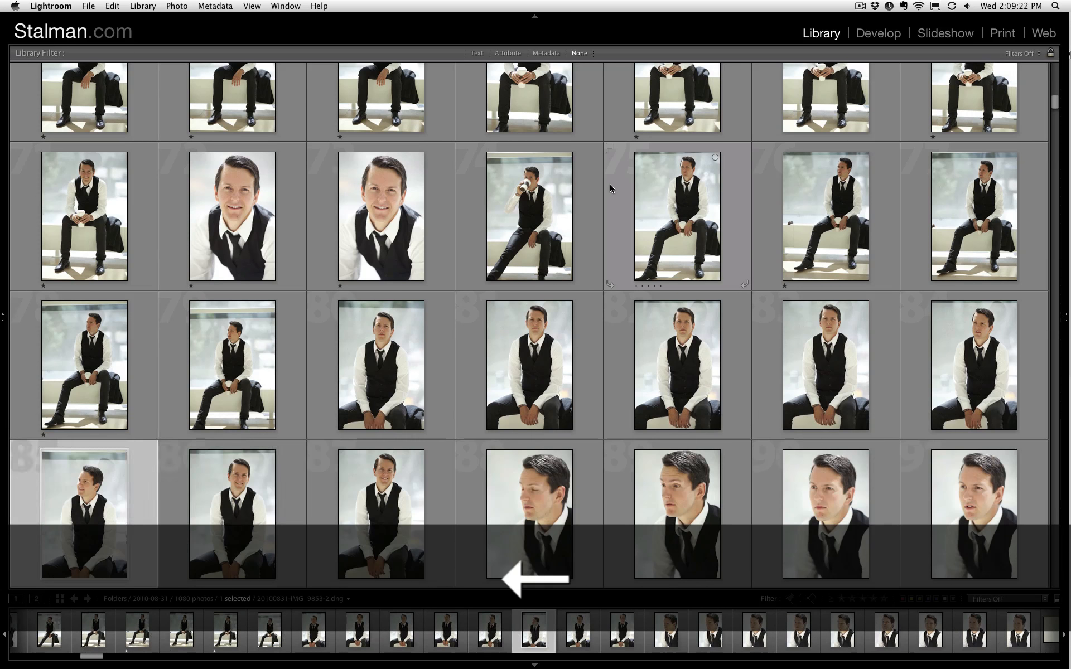
key(Right)
key(Right)
key(1)
- Flag the first two close-up vest portraits, photos 88 and 89, as rejected
key(Right)
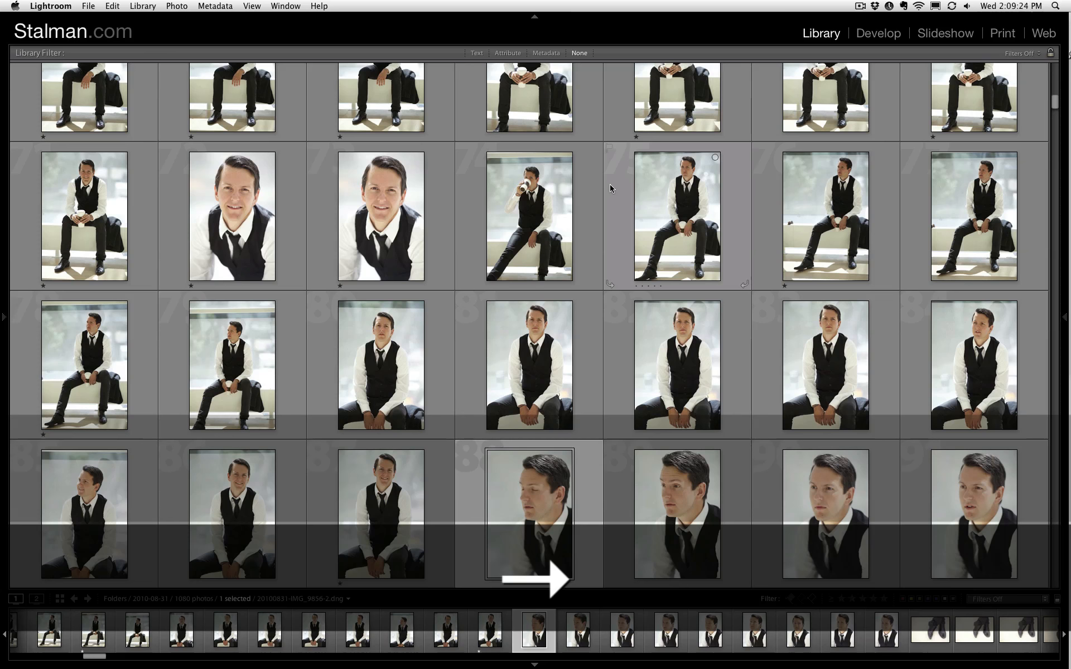
key(x)
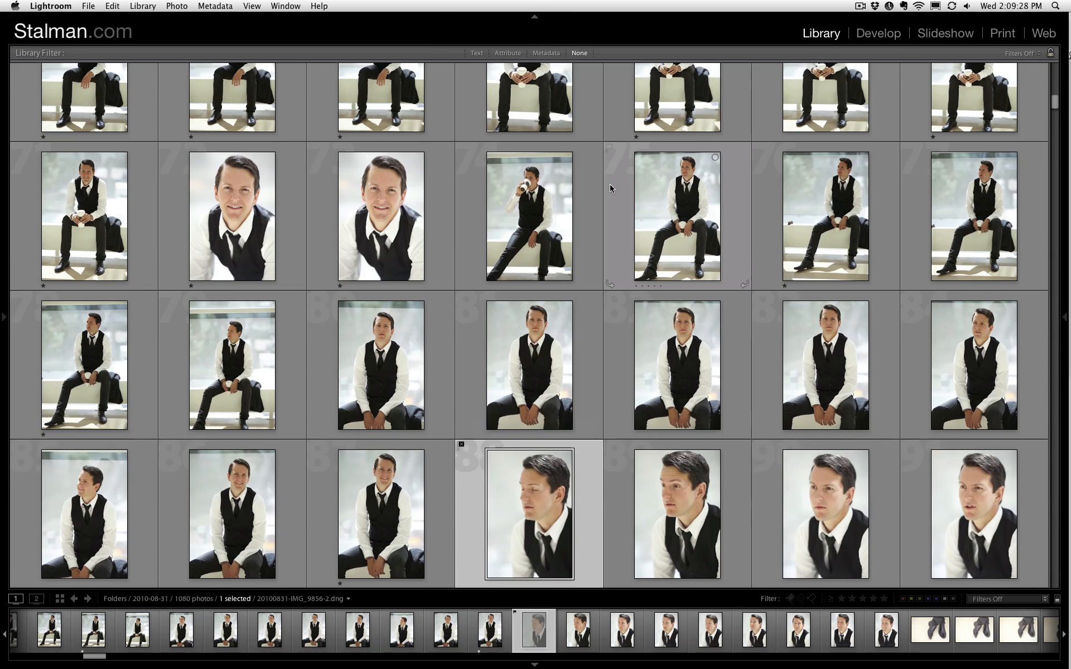
scroll(669, 312, down, 1)
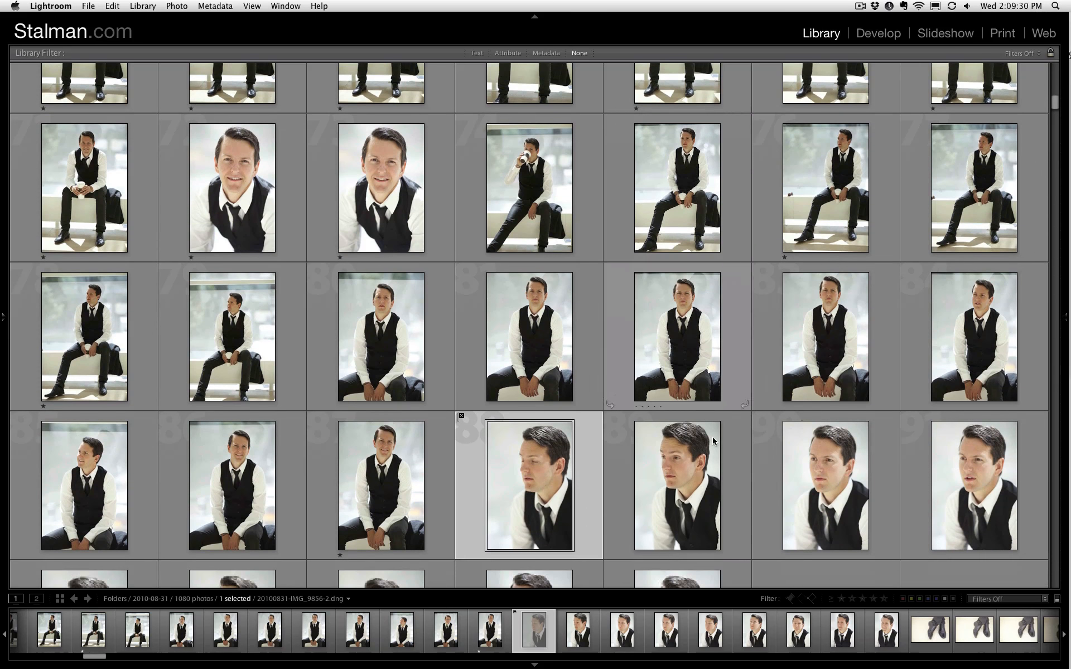
click(687, 478)
key(x)
- Flag close-up vest portraits 94 and 92 as rejected
key(Right)
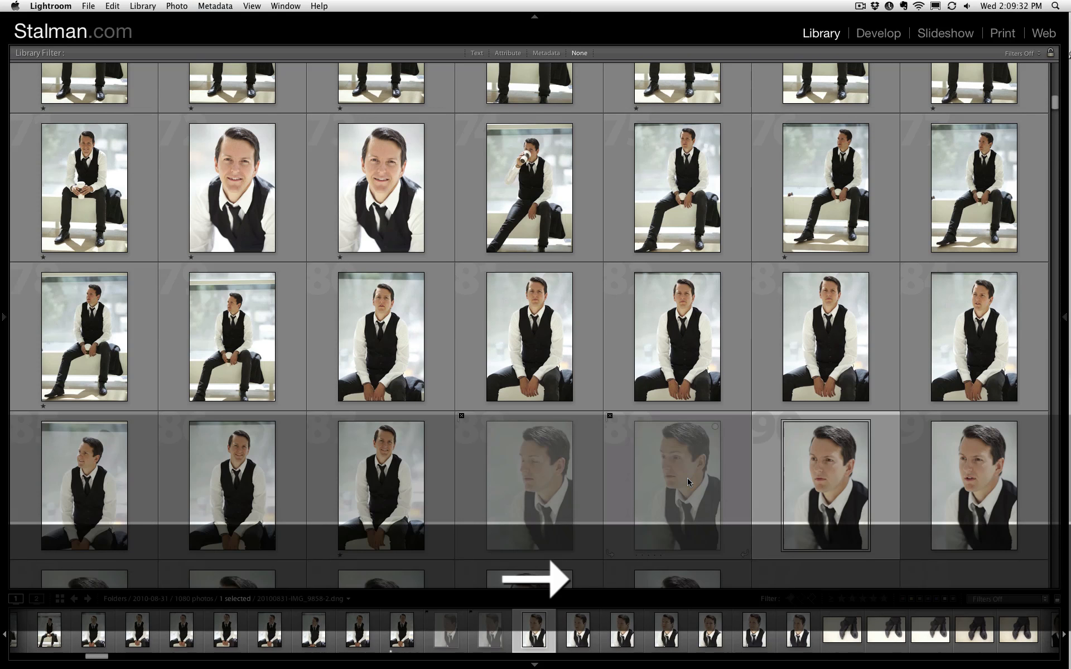
key(Down)
key(Left)
key(Left)
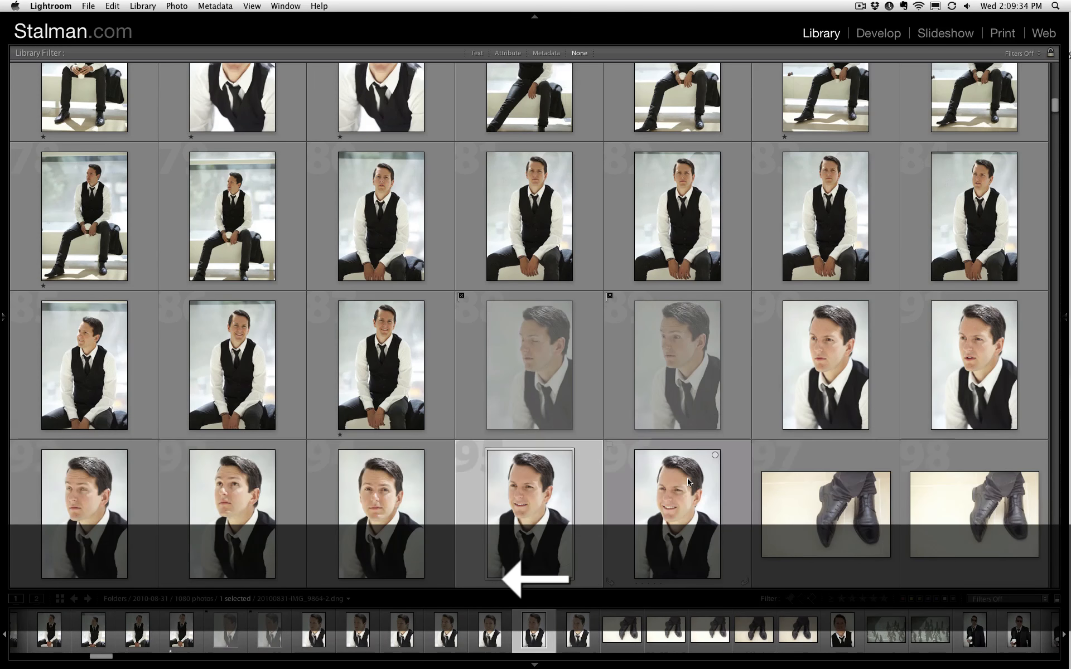
key(Left)
key(x)
key(Left)
key(Left)
key(x)
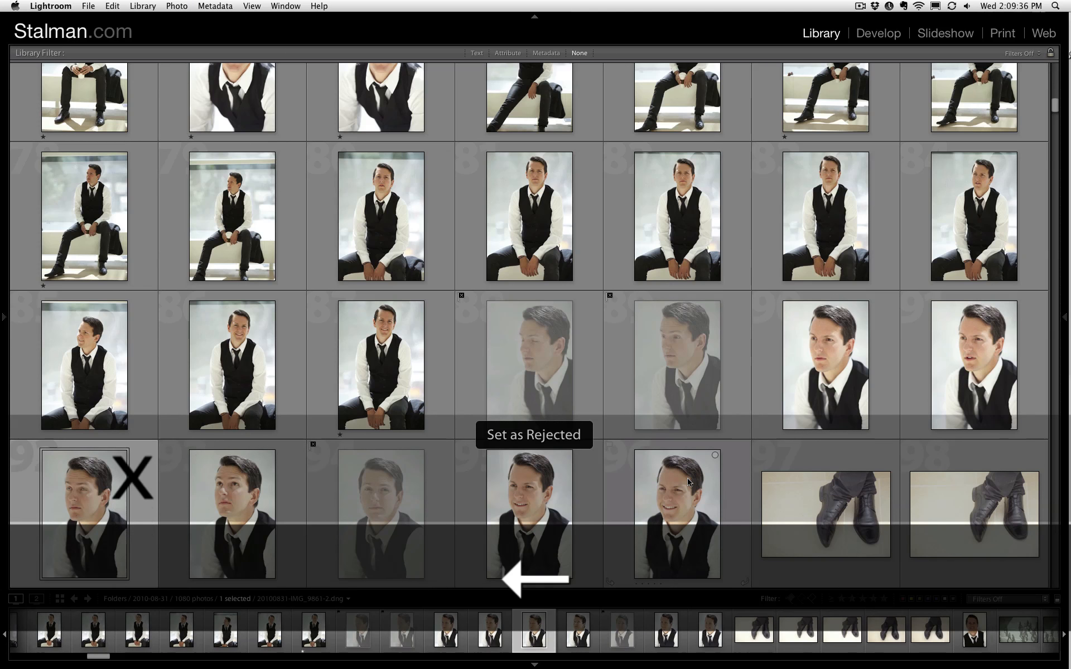
- Flag photo 113, the full-length shot of the man on the chequered floor, as rejected
key(Down)
key(Down)
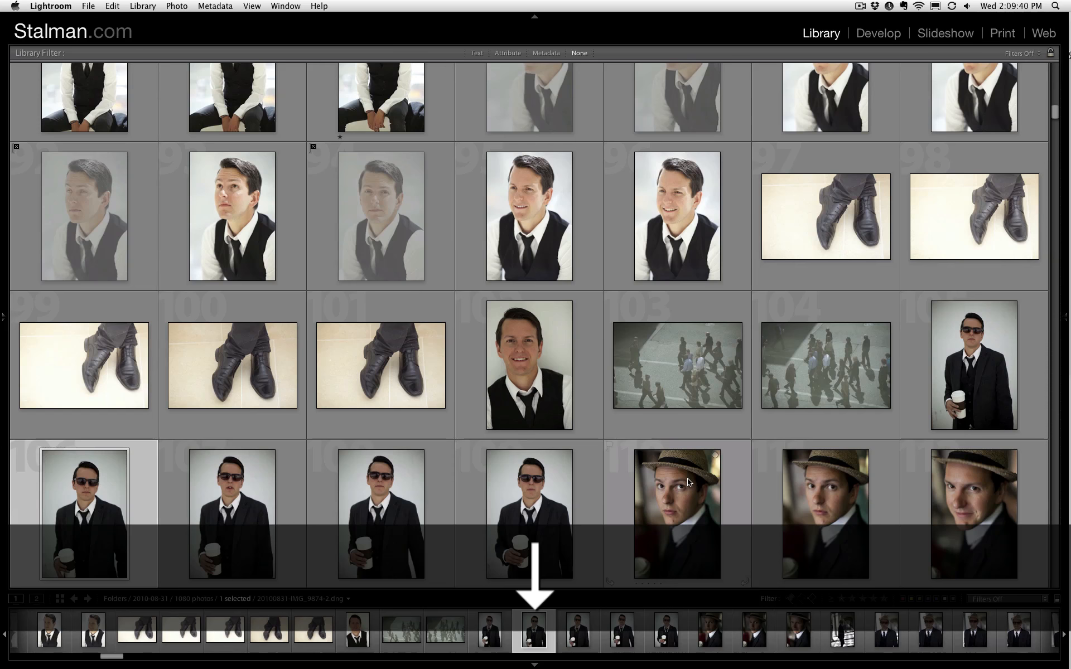
key(Down)
key(x)
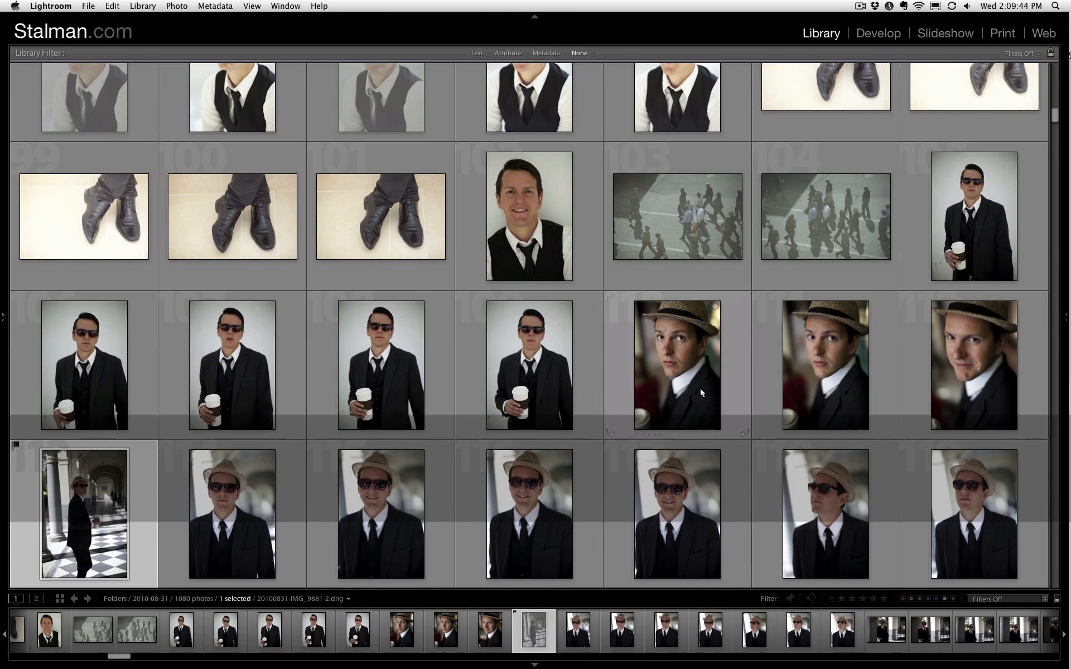
- Give a one-star rating to the three straw-hat close-ups, photos 110 to 112
click(701, 391)
key(1)
key(Right)
key(1)
key(Right)
- Give a one-star rating to photos 105 and 108 of the man in sunglasses holding a coffee cup
key(1)
key(Up)
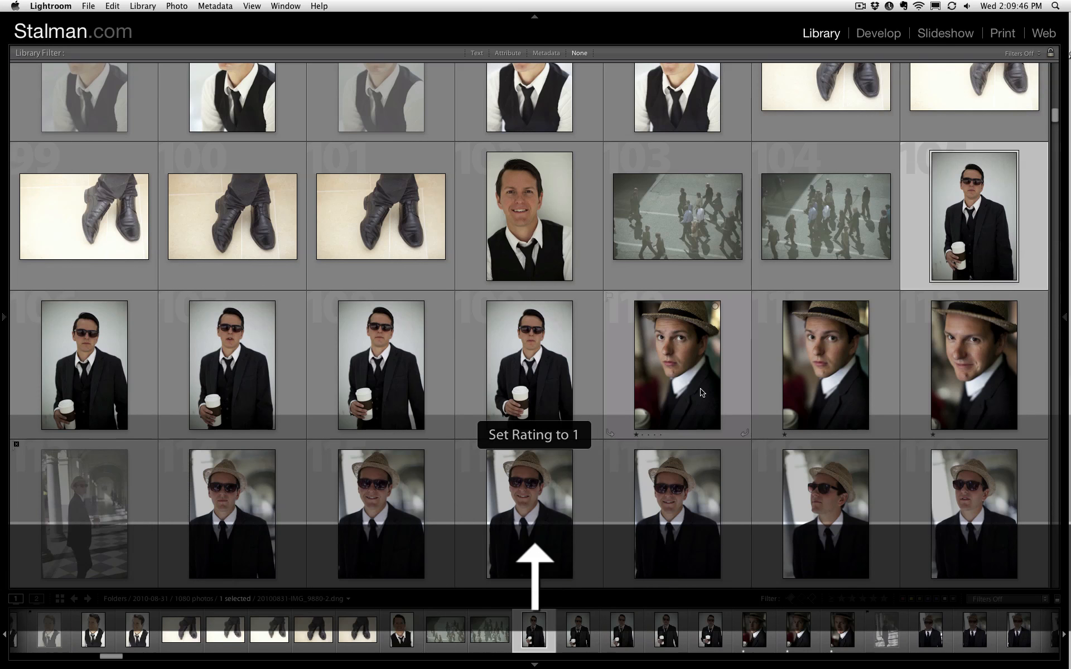
key(Left)
key(Down)
key(Left)
key(Left)
key(Left)
key(1)
- Filter the library to show only photos rated one star or higher and look through the filtered set
key(Up)
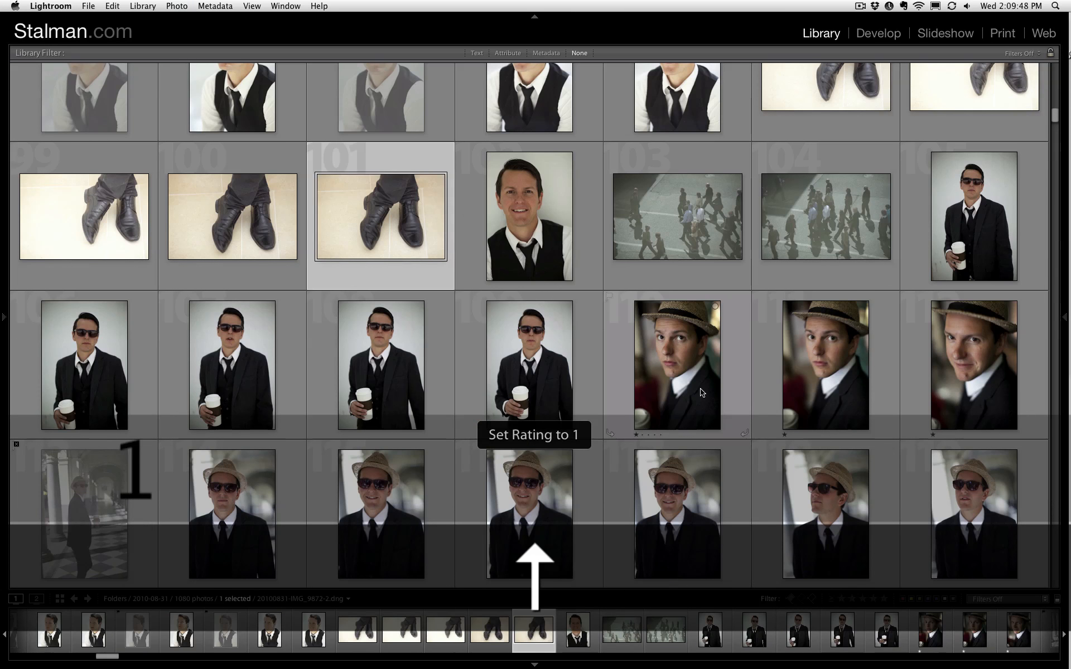
key(Up)
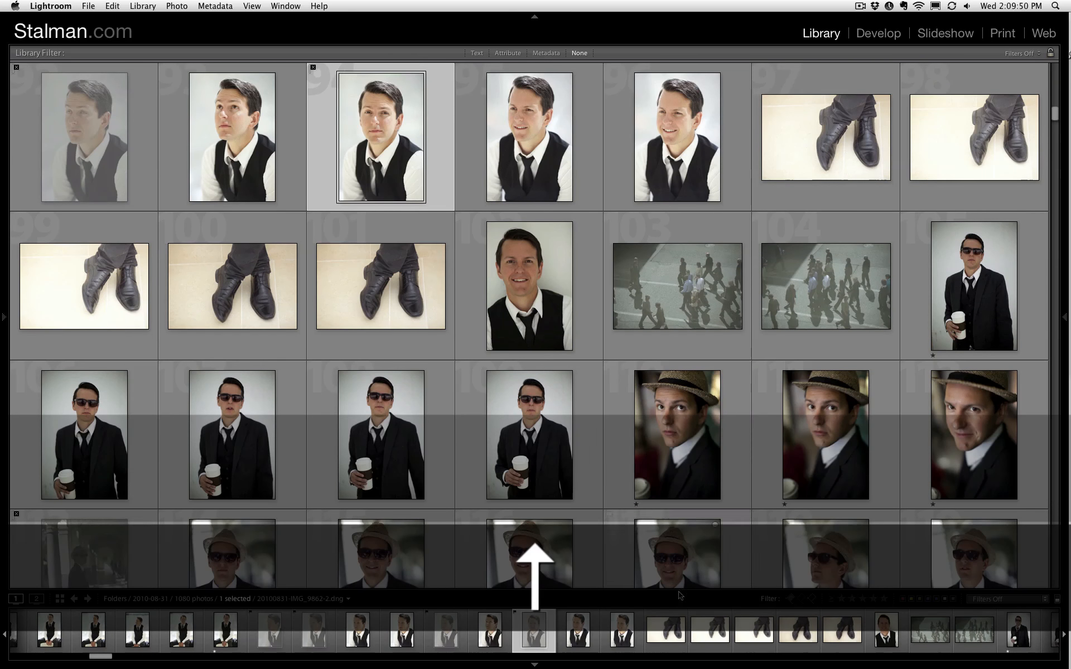
click(843, 601)
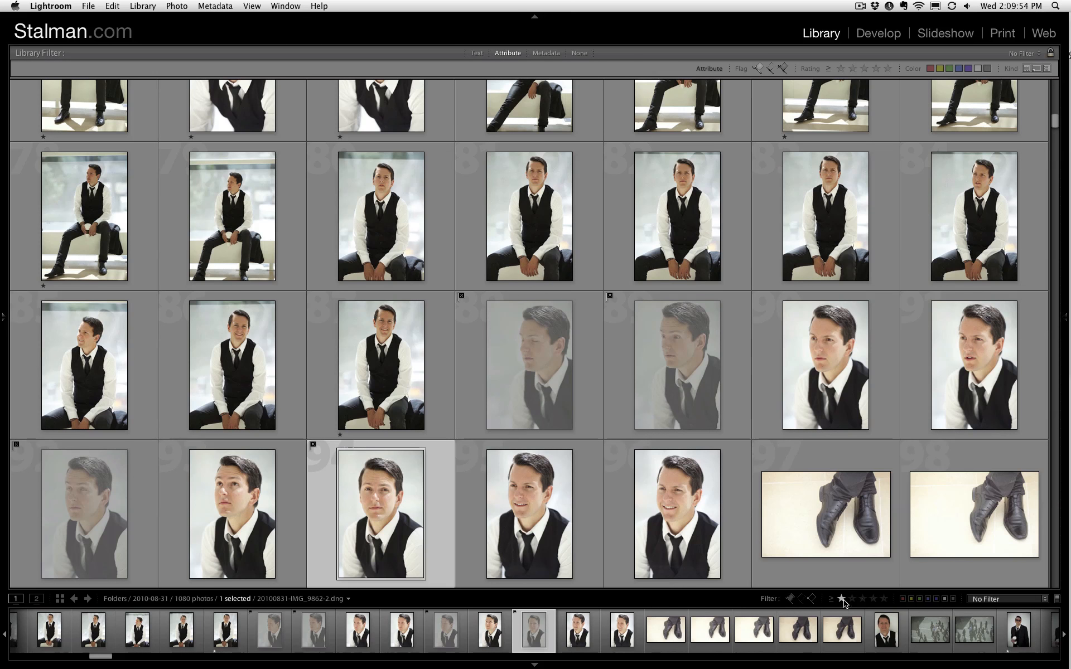
click(843, 600)
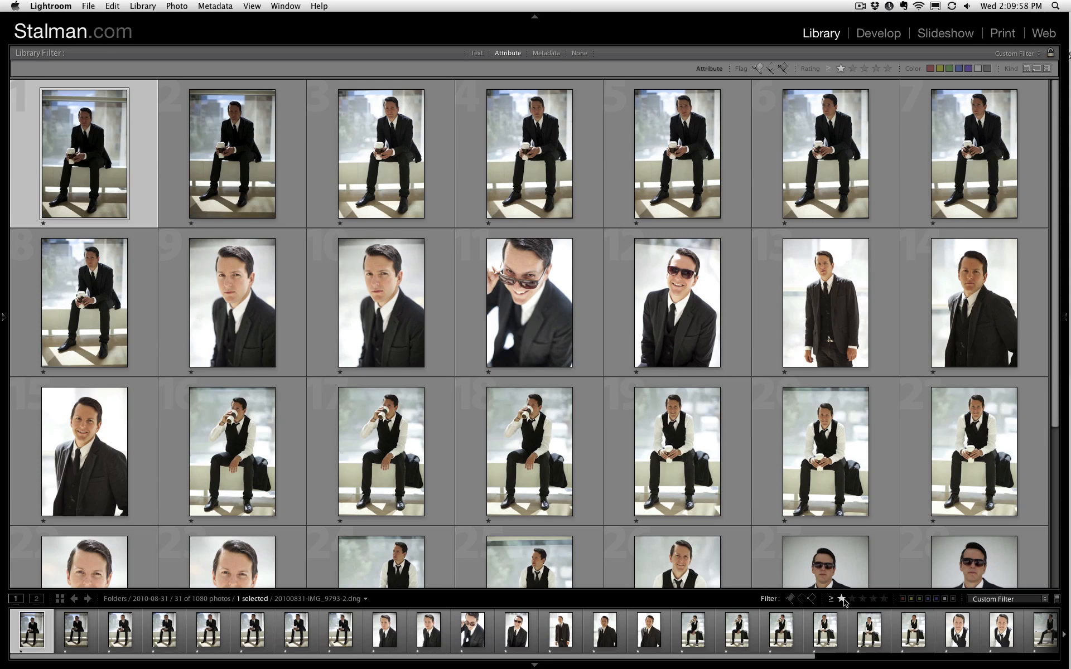
scroll(366, 267, down, 5)
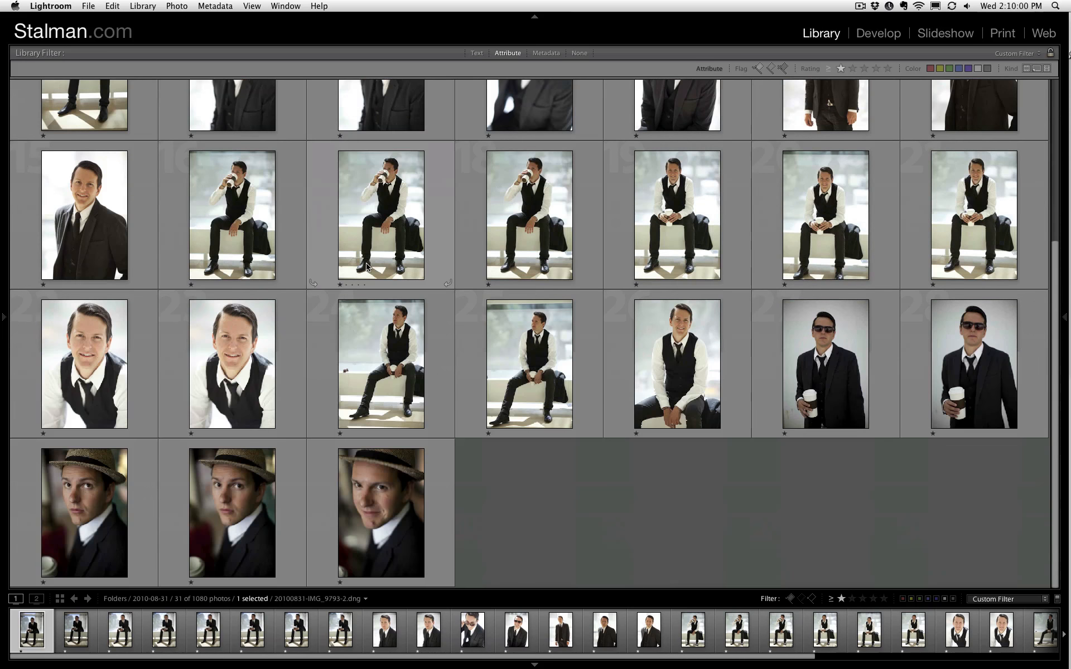
scroll(383, 276, up, 5)
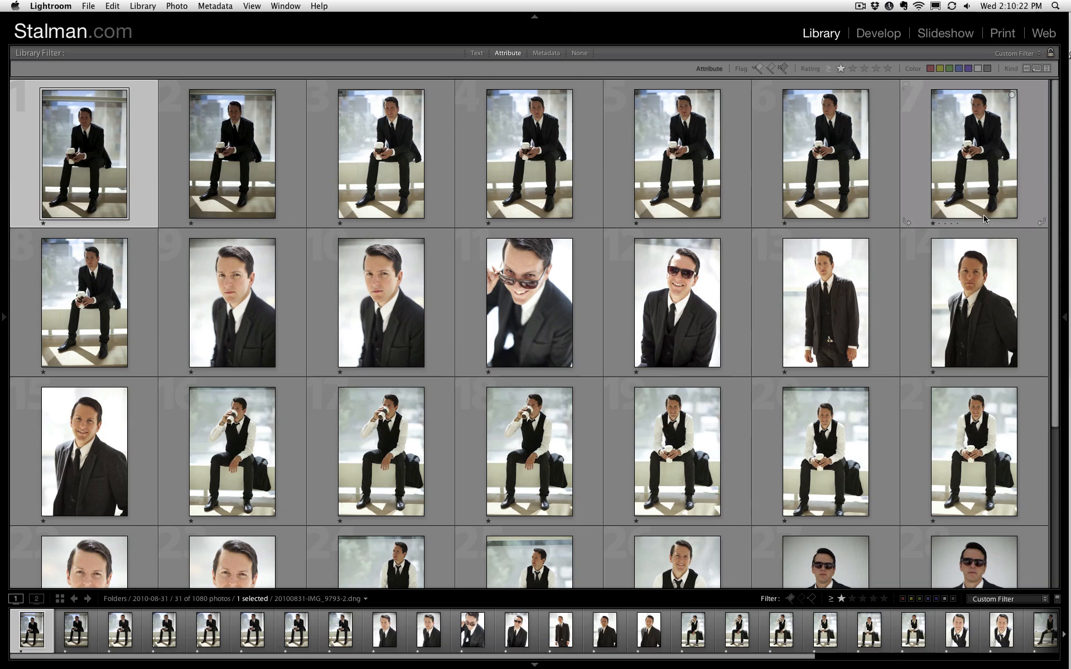
- Review the first five one-star photos at full size in loupe view, ending back in the grid
key(e)
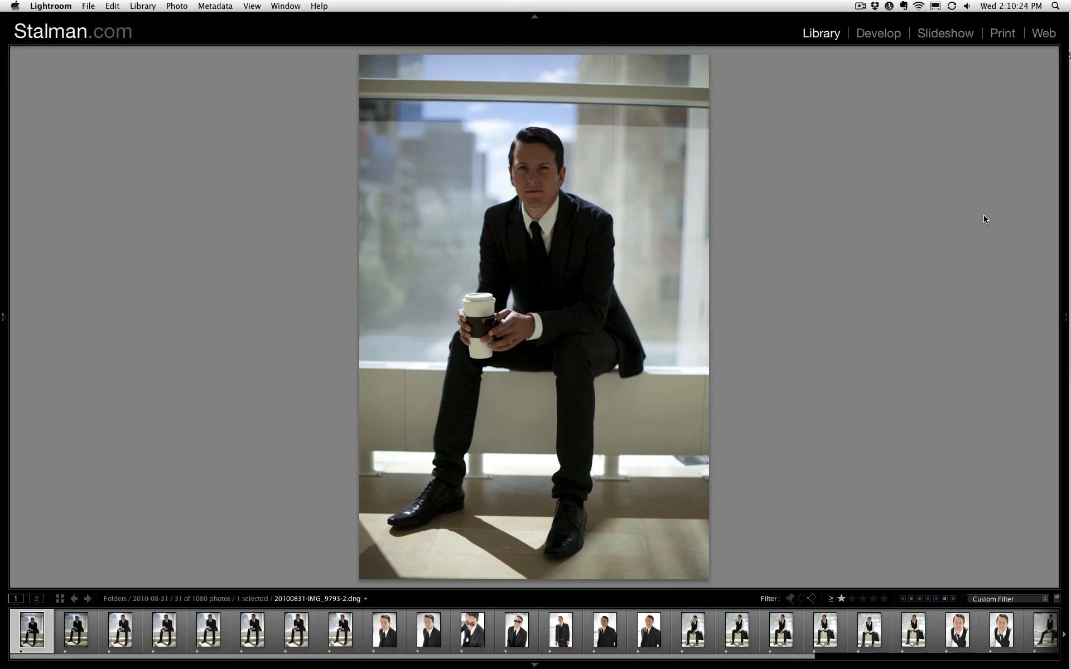
key(Right)
key(Right)
key(Right)
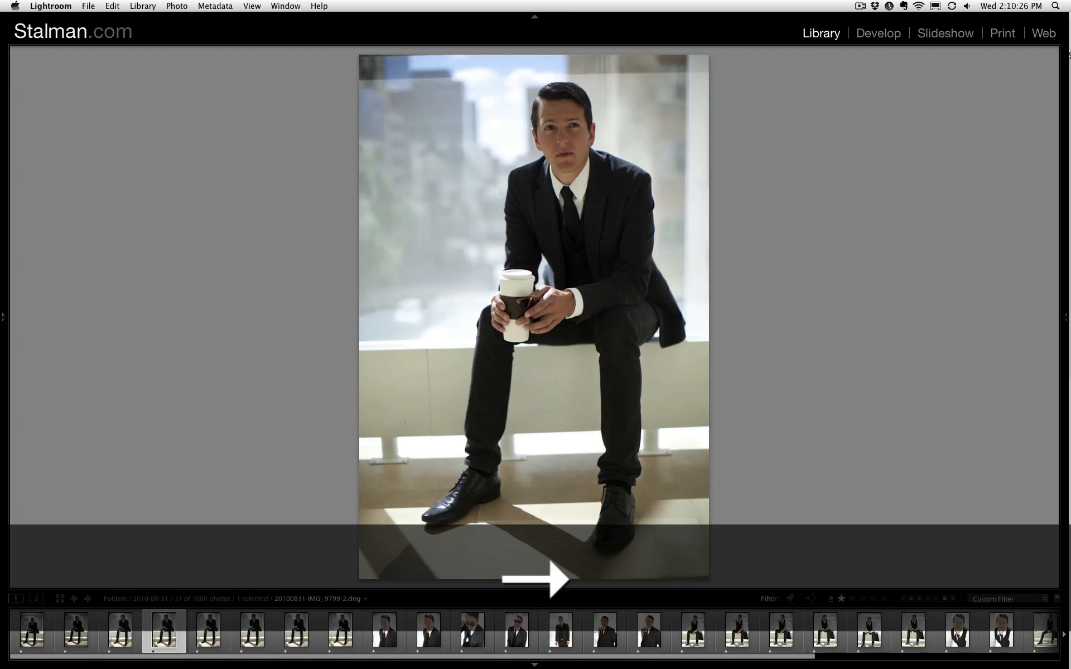
key(Right)
key(g)
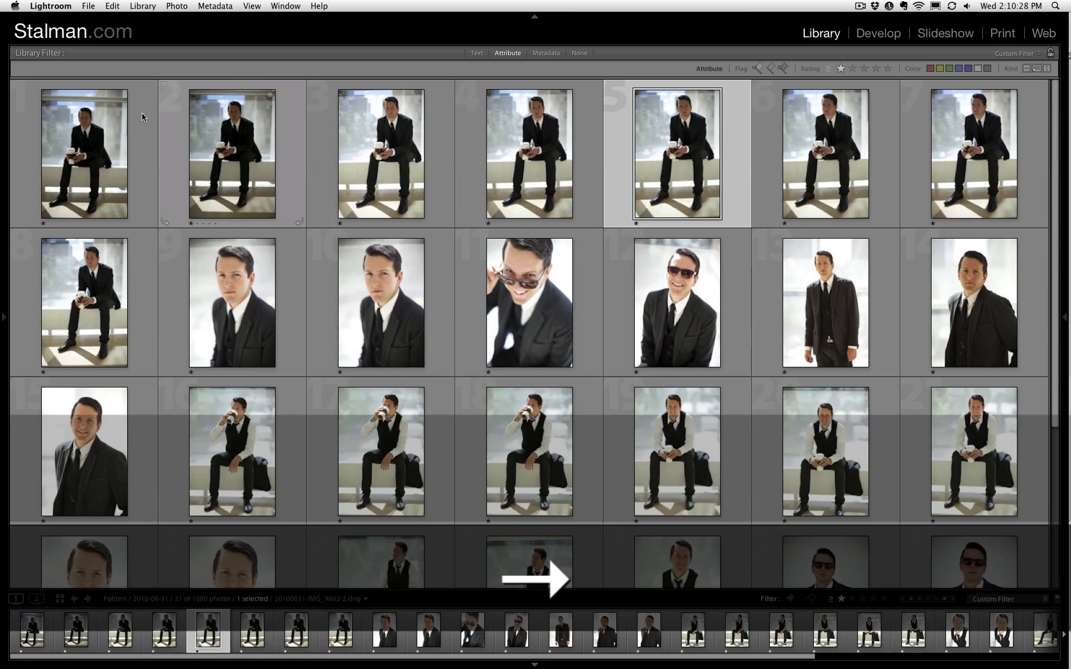
- Select the first one-star photo and reveal the Quick Develop controls beside the grid
click(142, 116)
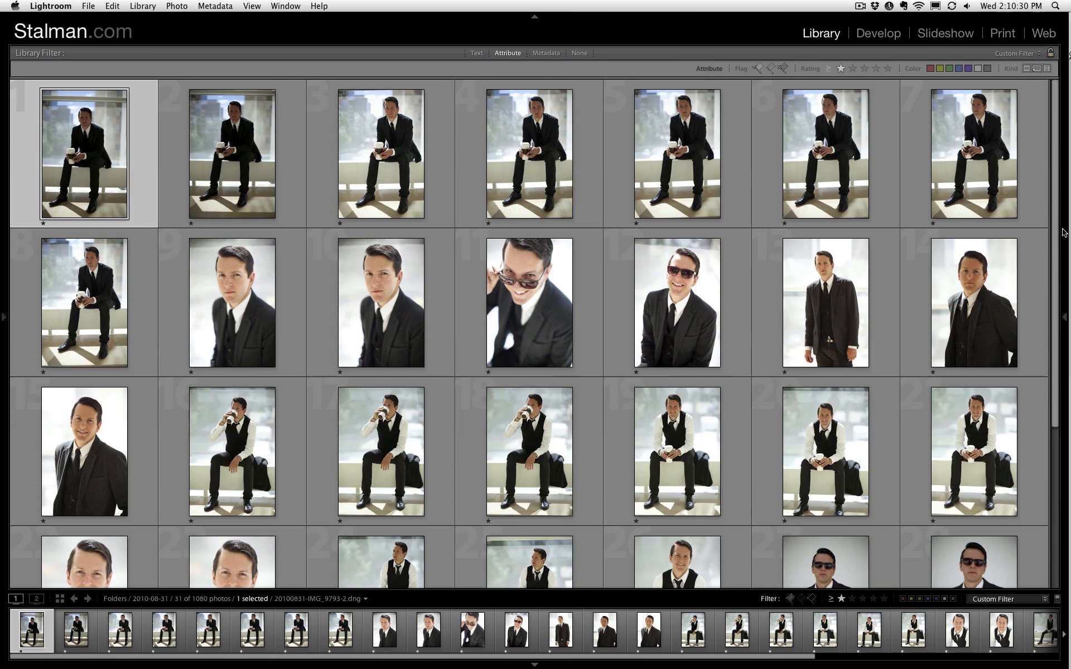
click(1063, 232)
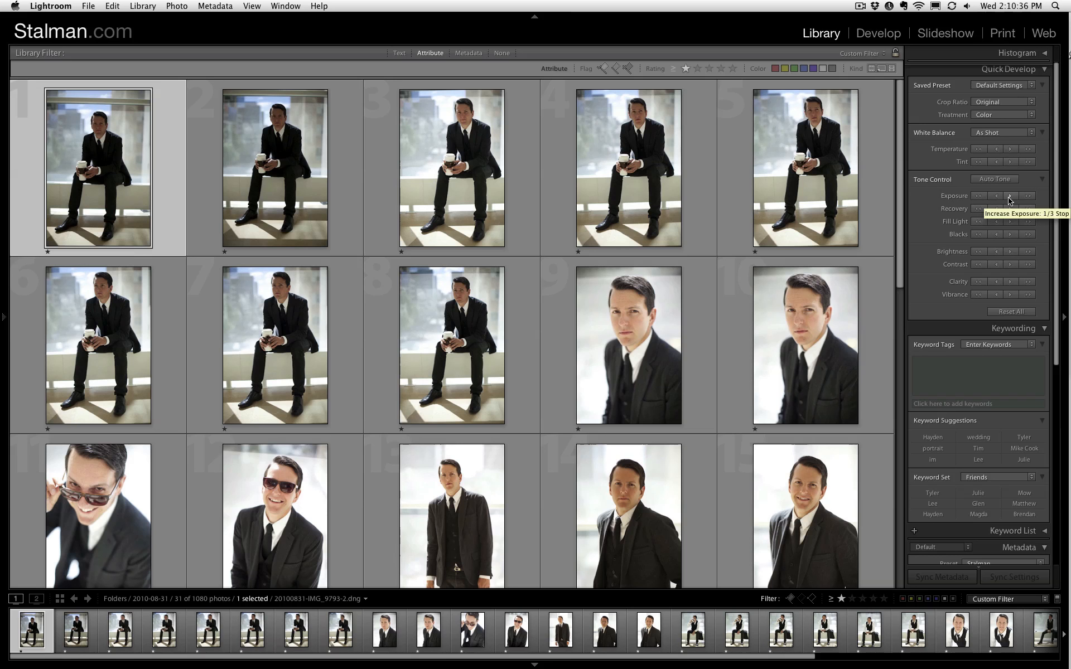
key(Right)
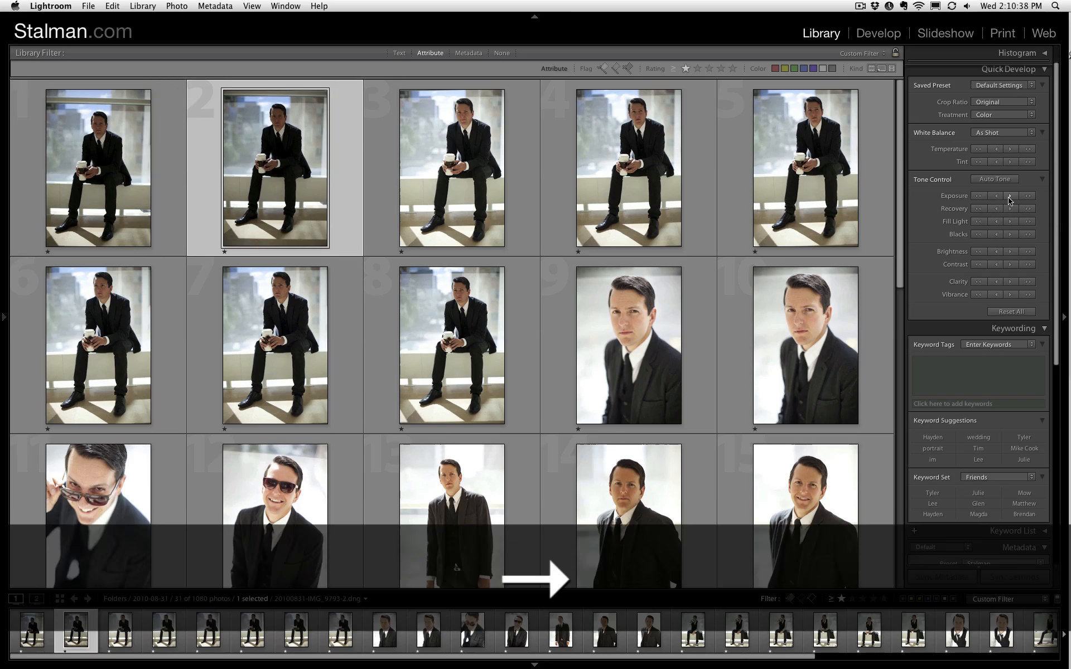
key(Left)
- Raise the exposure of the eight seated suit photos, 1 to 8, in 1/3-stop increments
click(1012, 197)
key(Right)
click(1012, 196)
key(Right)
click(1012, 197)
key(Right)
click(1012, 197)
key(Right)
click(1012, 197)
key(Right)
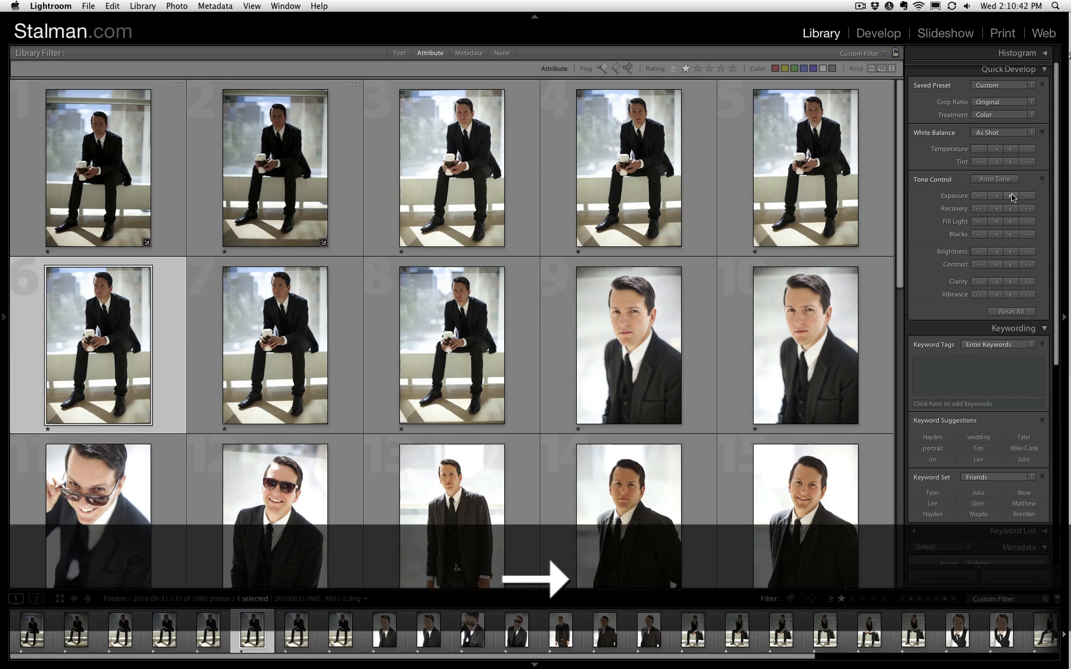
click(1012, 197)
key(Right)
click(1012, 197)
key(Right)
key(Left)
key(Left)
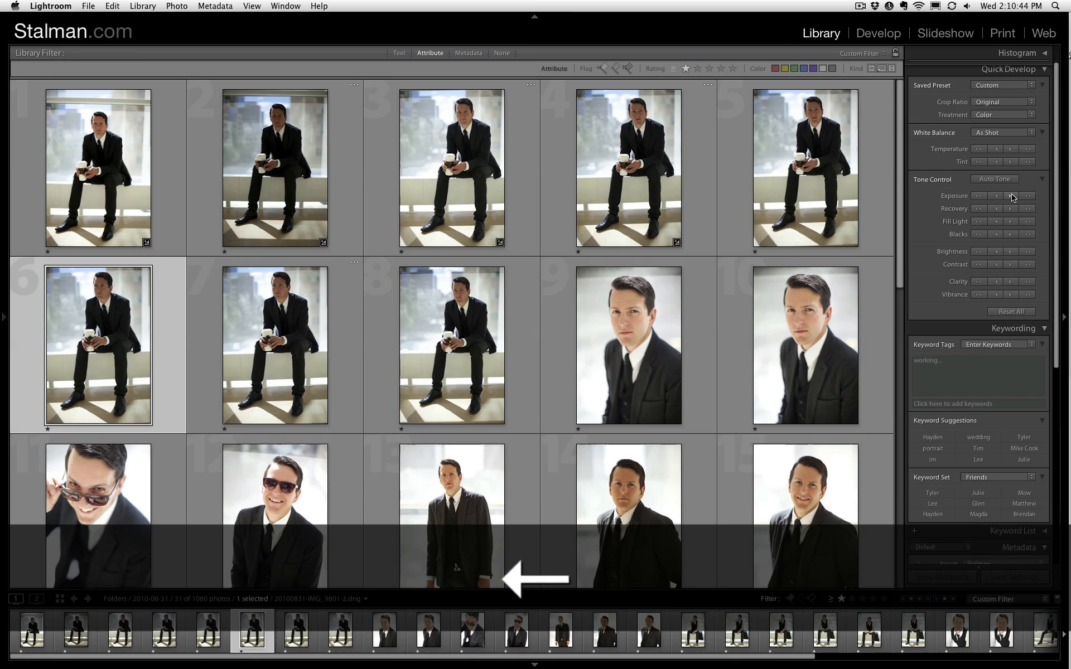
key(Right)
key(Right)
key(Right)
- Raise the exposure of the seated vest photos 16 to 20, 24 and 25, skipping the bright standing portraits
key(Down)
key(Left)
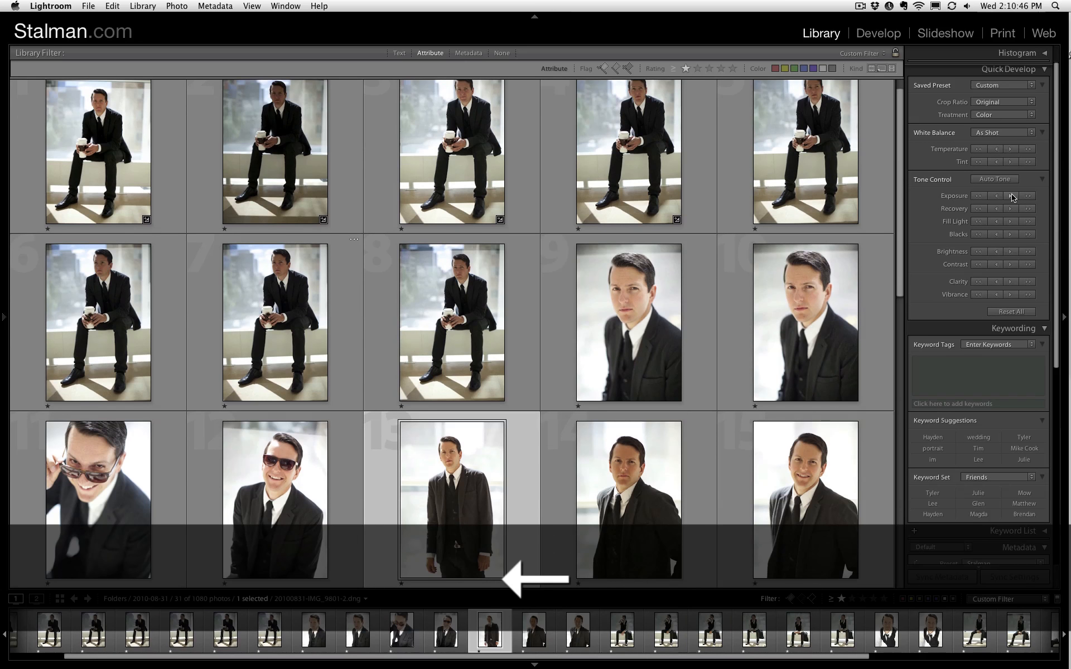
key(Left)
key(Down)
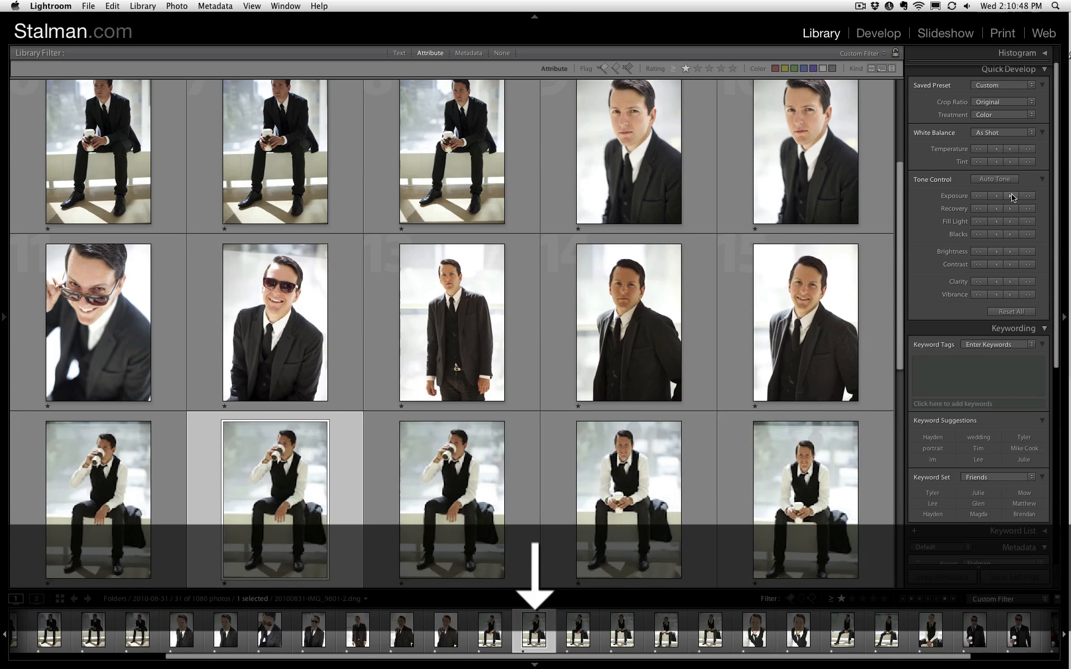
key(Left)
key(Right)
key(Right)
key(Right)
key(Right)
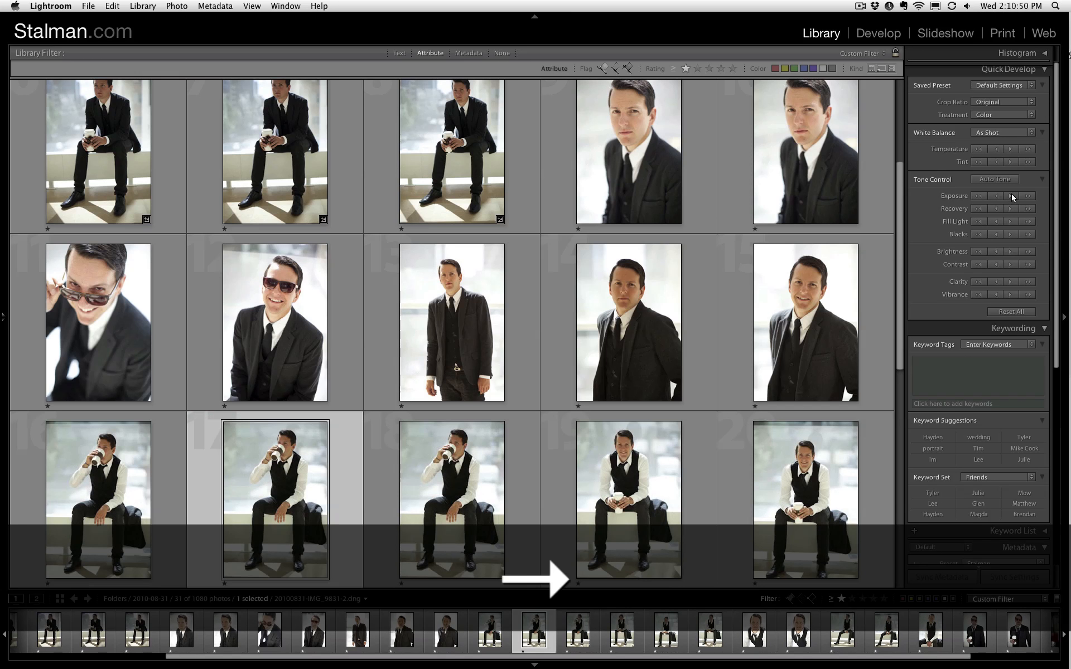
key(Down)
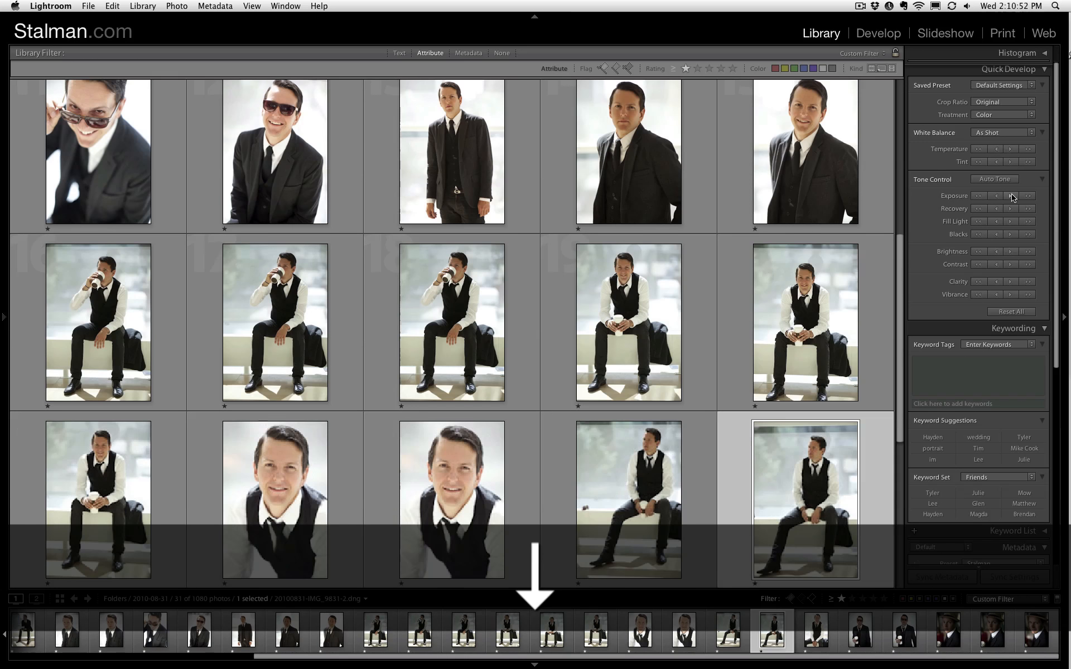
key(Left)
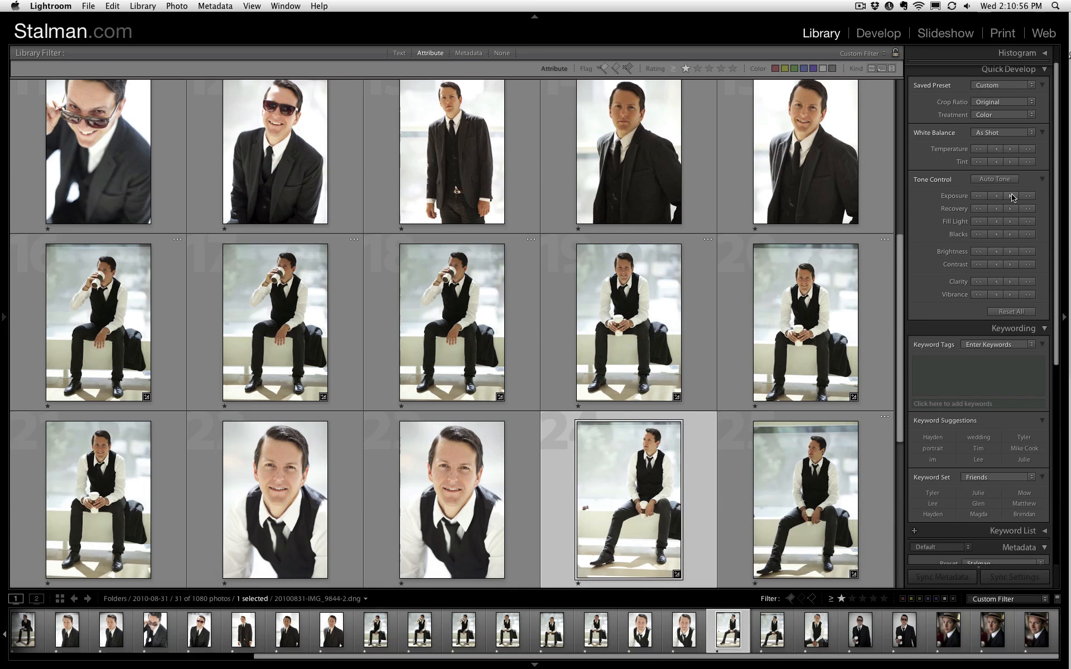
key(Right)
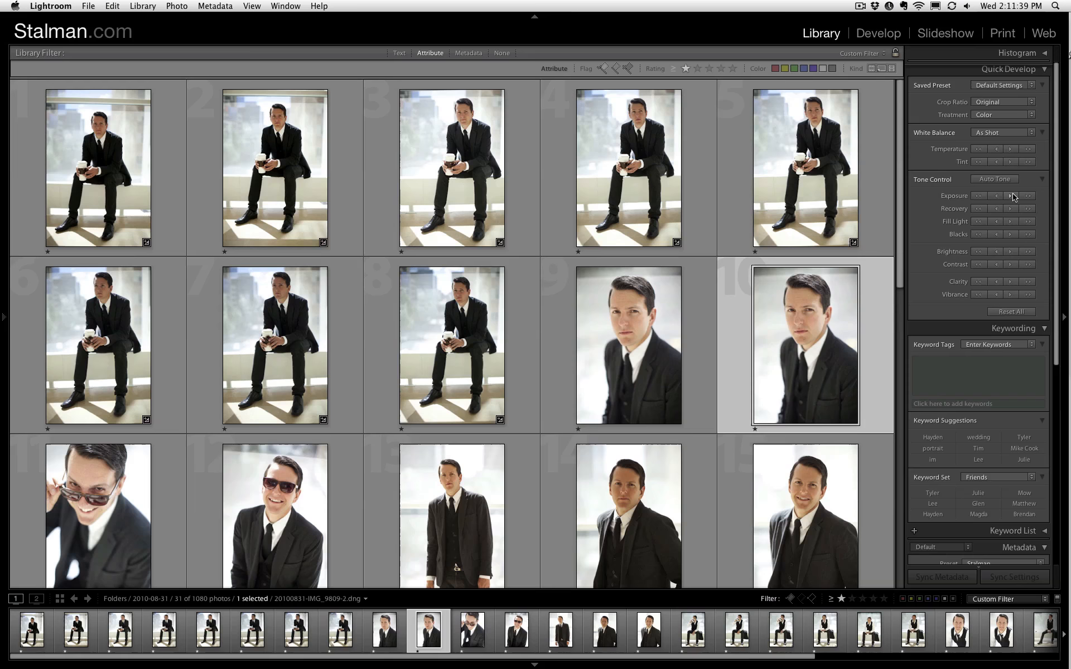
- Open the first photo in loupe view, try a darker exposure, and brighten it with the larger exposure increments
key(Left)
key(Left)
key(Up)
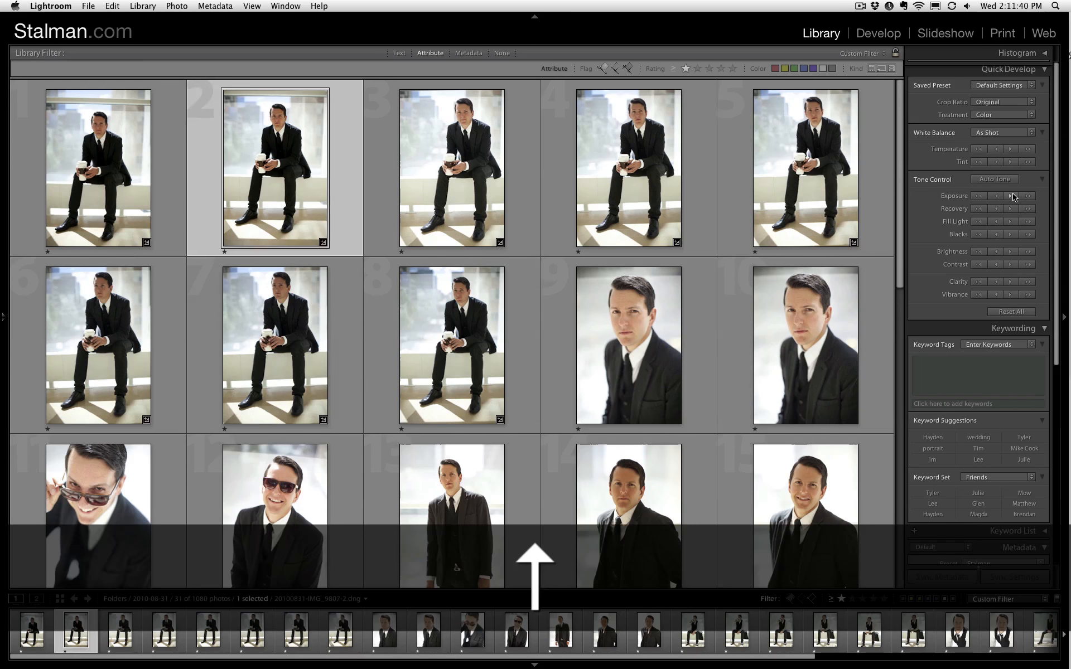
key(Left)
key(Left)
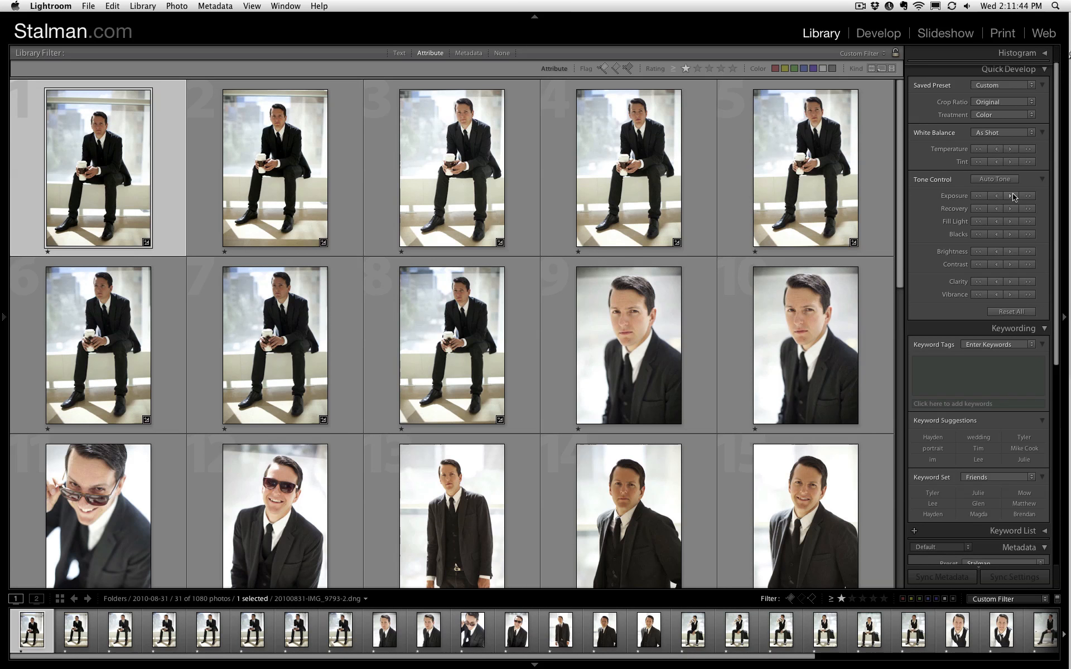
key(e)
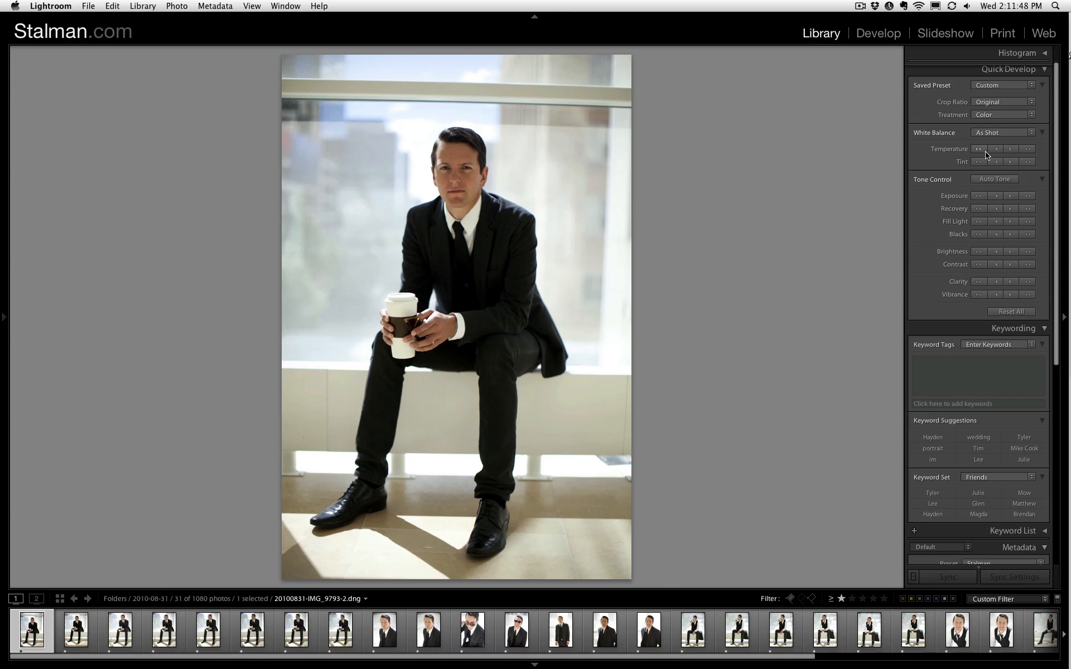
click(997, 196)
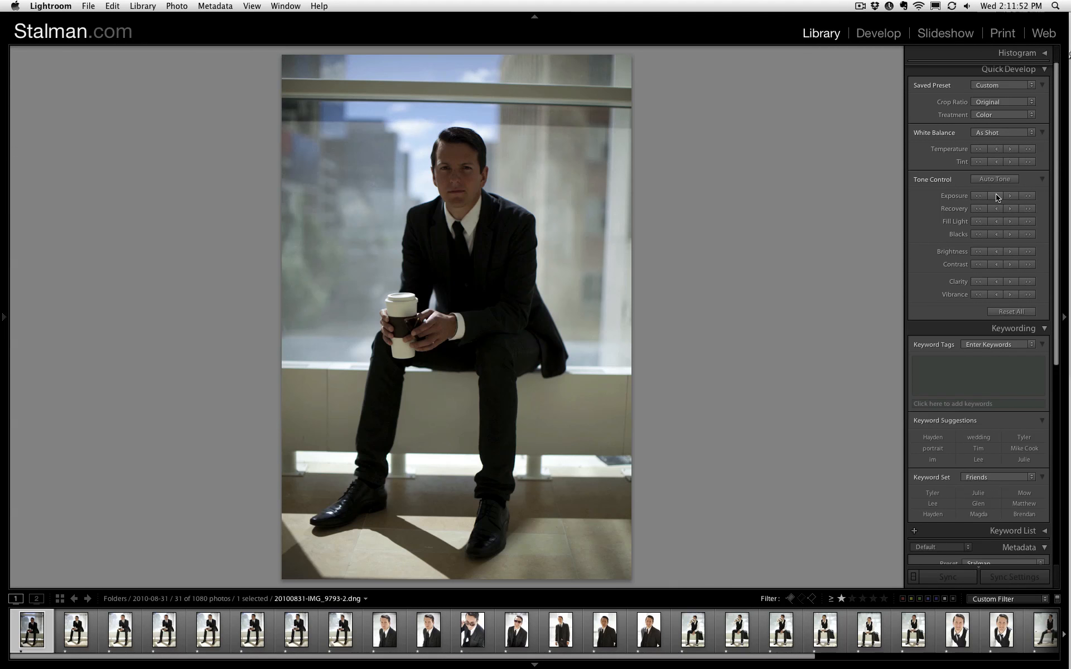
click(1029, 198)
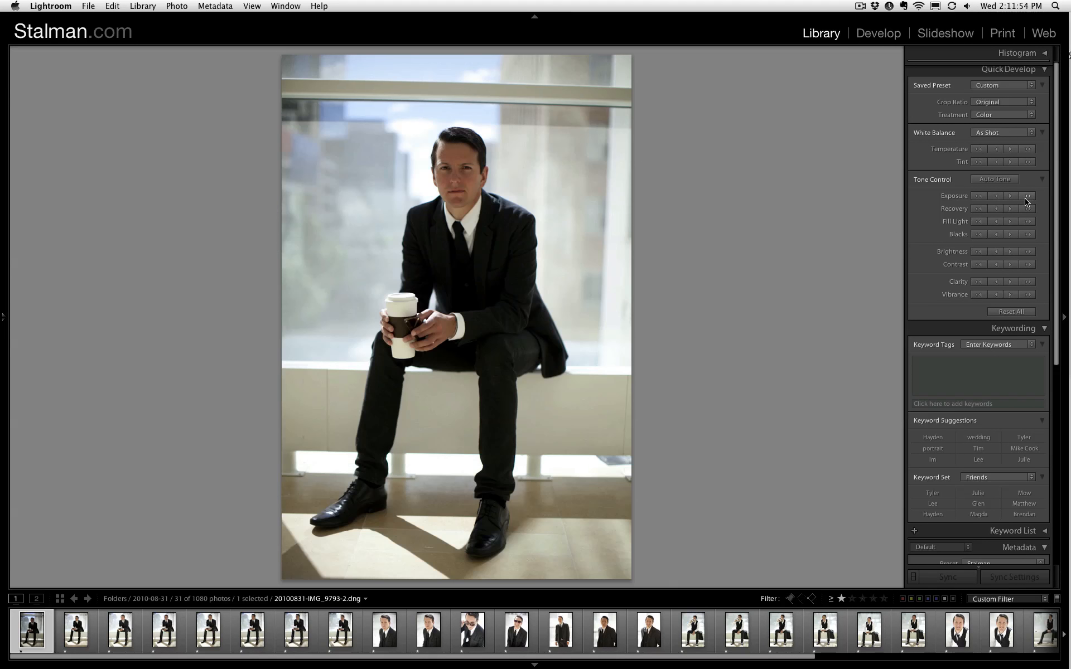
click(1026, 198)
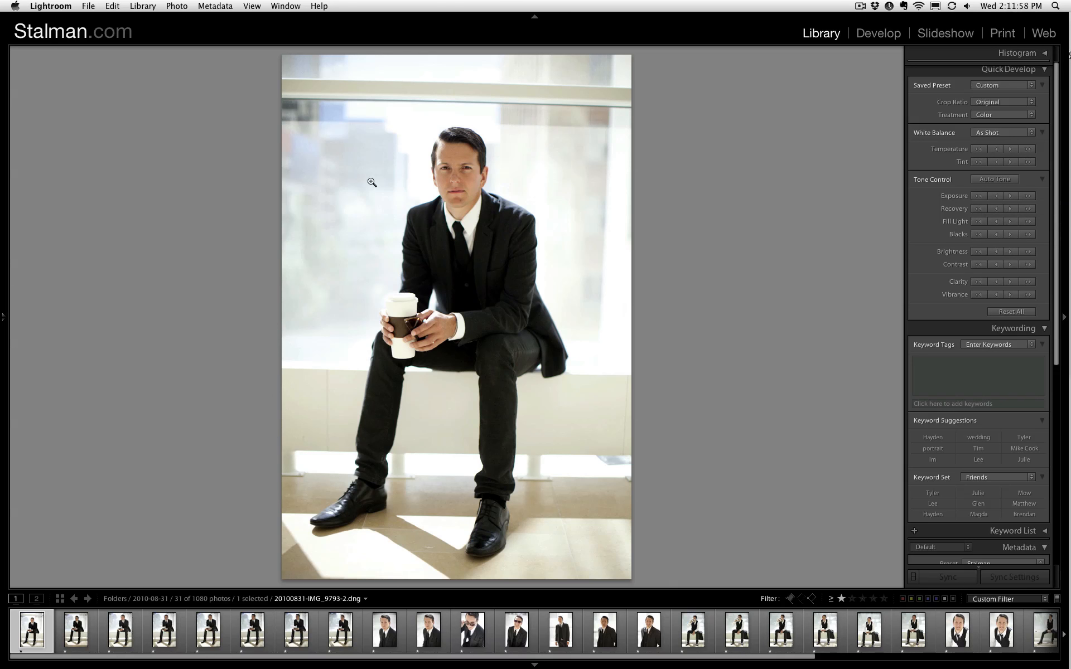
- Compare the brightened first photo with the next one and inspect the man's face up close
key(Right)
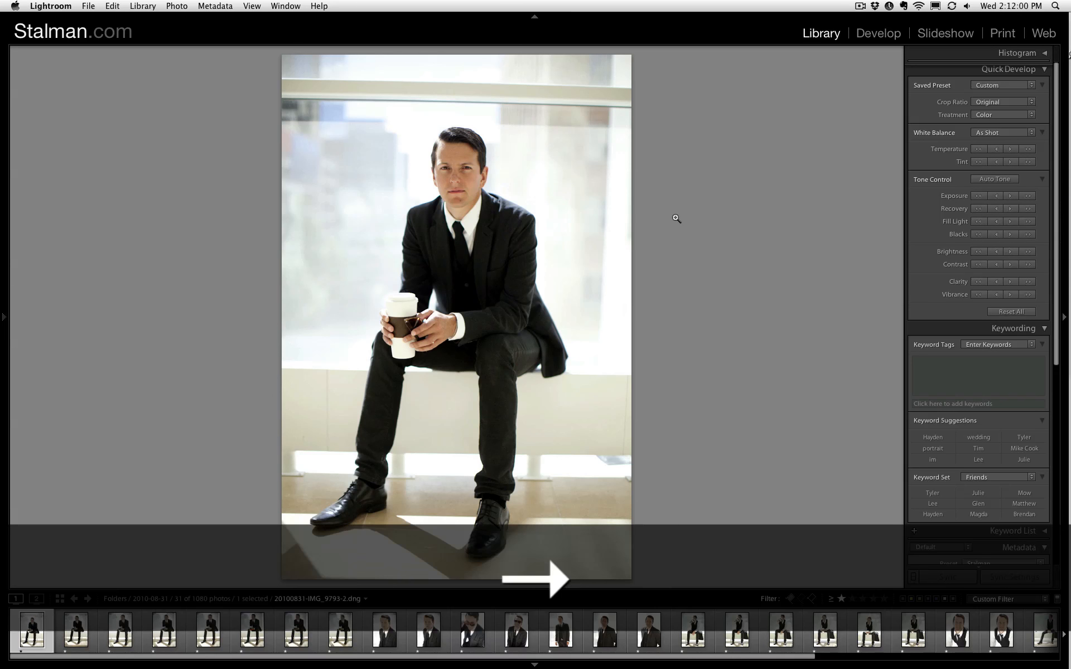
key(Left)
click(459, 173)
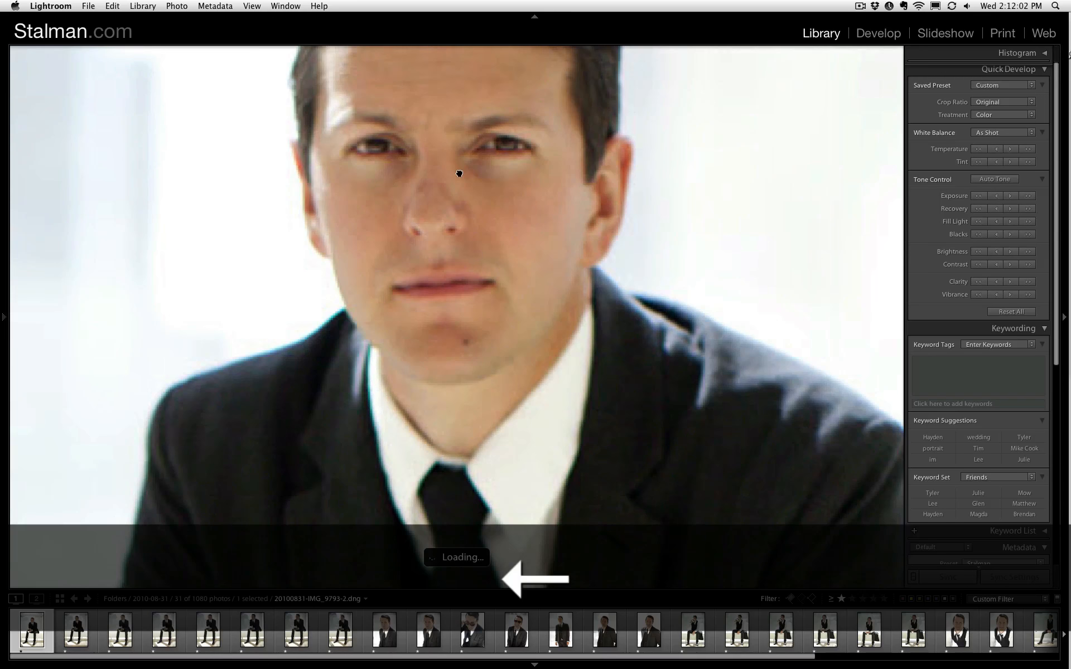
click(458, 173)
key(Right)
key(Left)
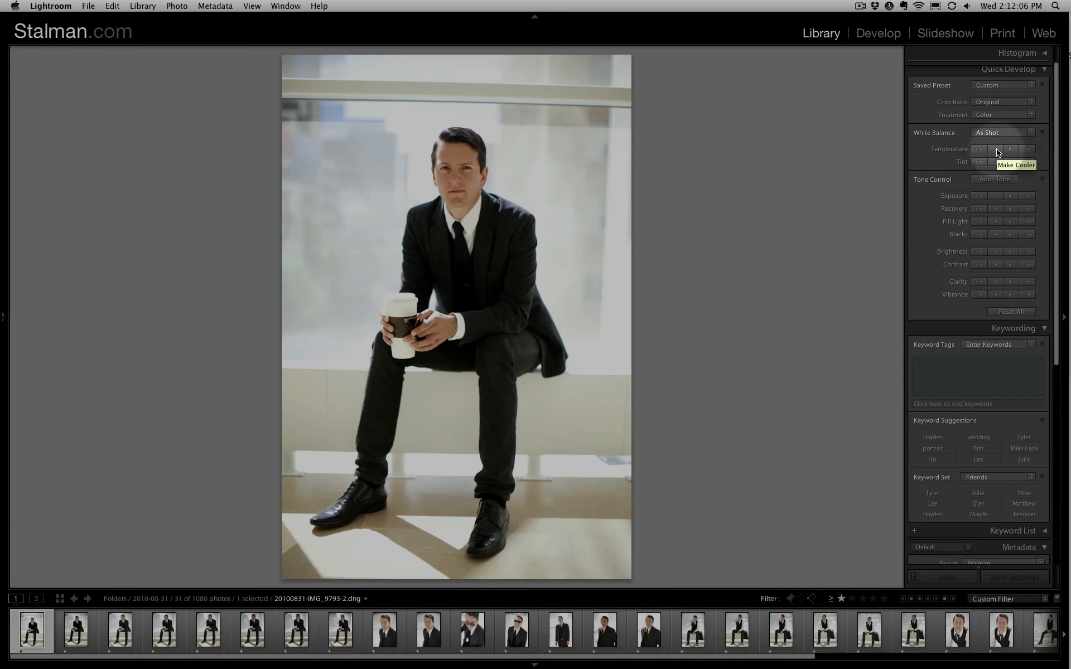
- Adjust the first photo's white balance temperature cooler and warmer, check the face up close, and return to the grid
click(997, 149)
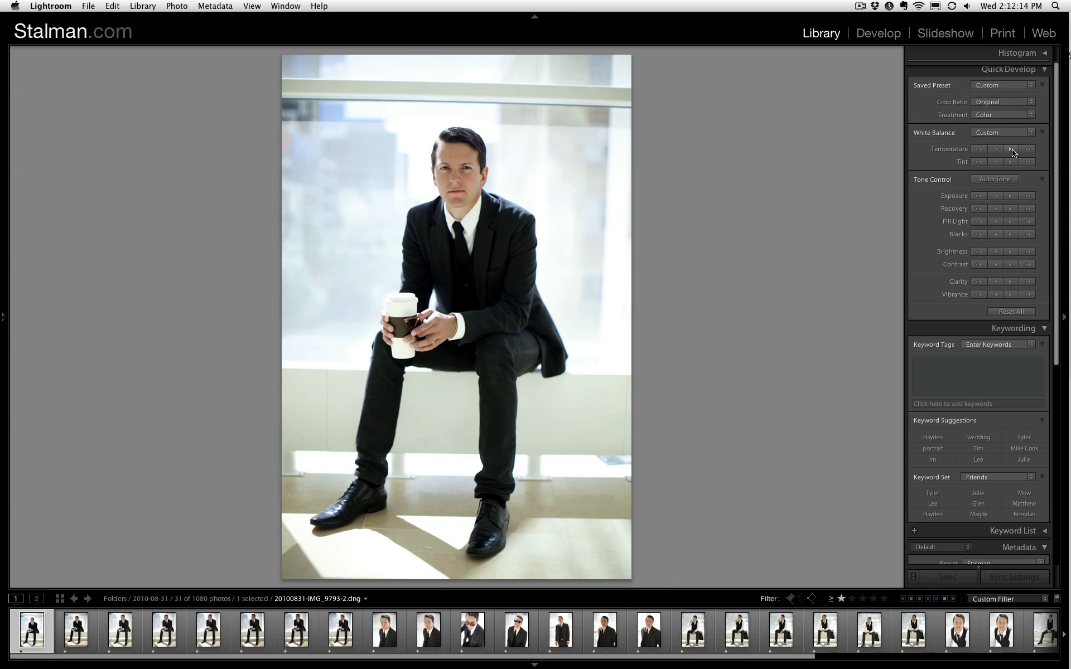
click(1010, 150)
click(487, 150)
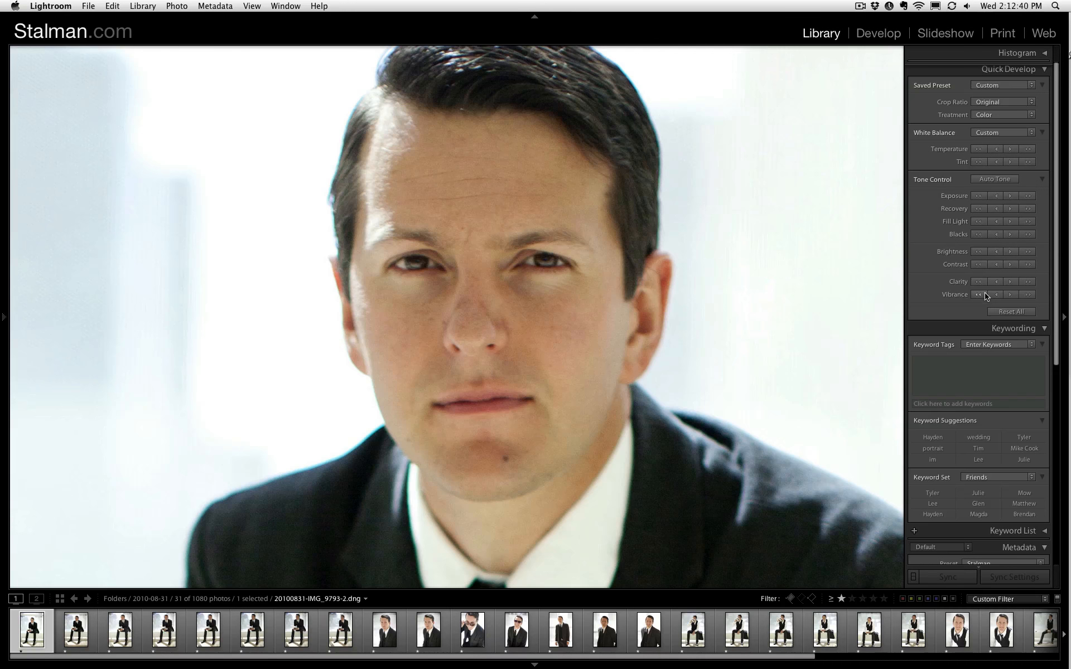
key(g)
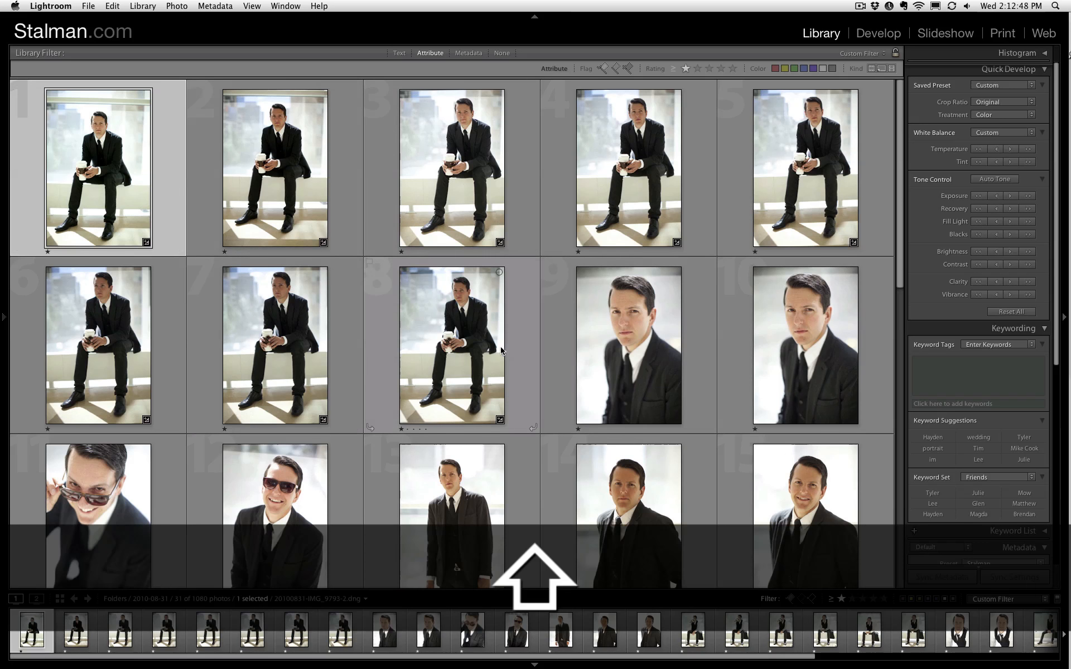
- Synchronize only the White Balance and Exposure settings from the first photo to the eight seated coffee photos
shift+click(452, 346)
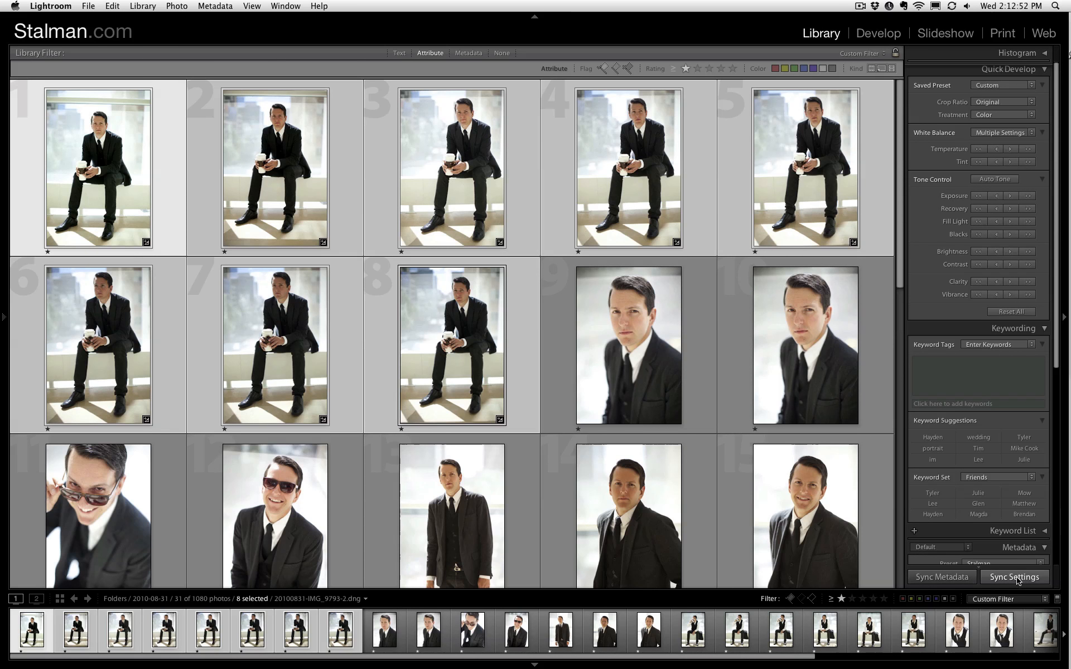
click(1038, 584)
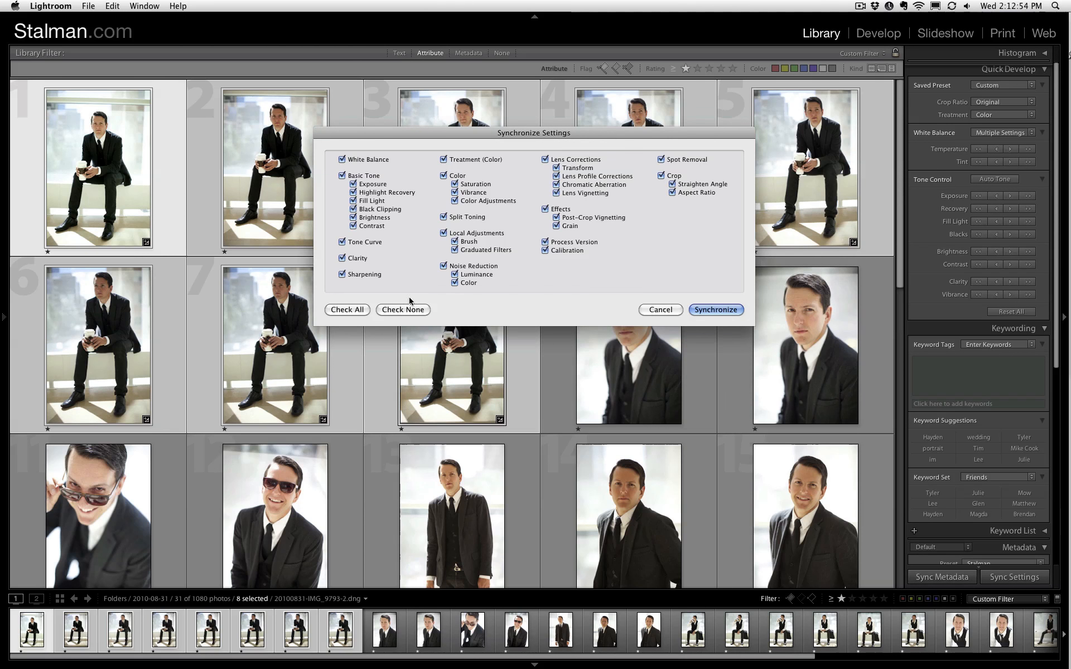
click(384, 311)
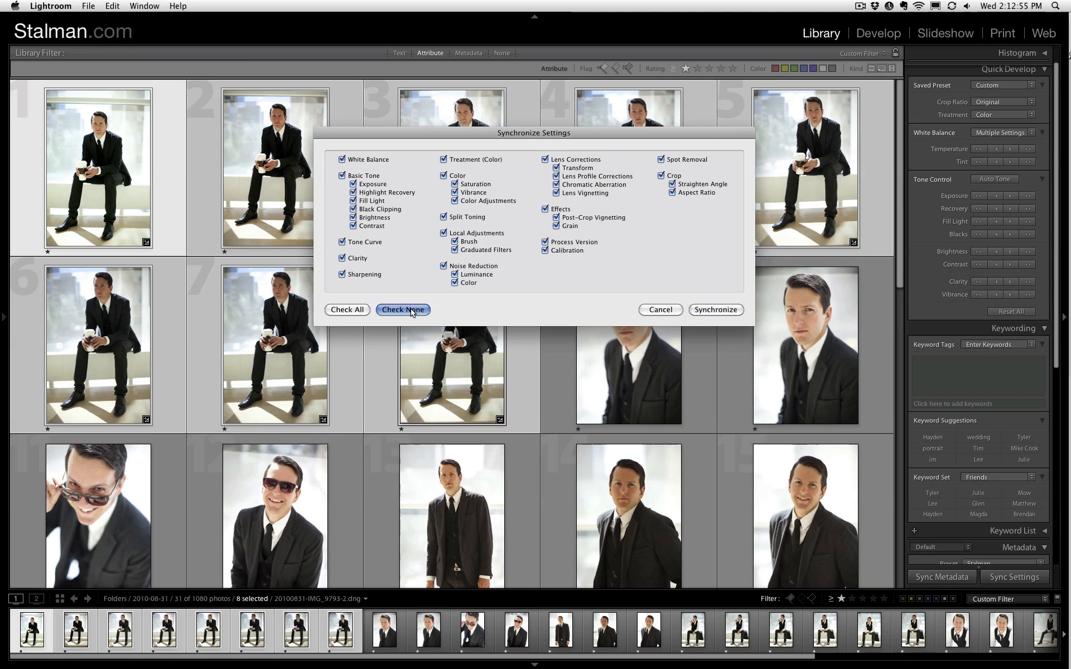
click(342, 159)
click(368, 185)
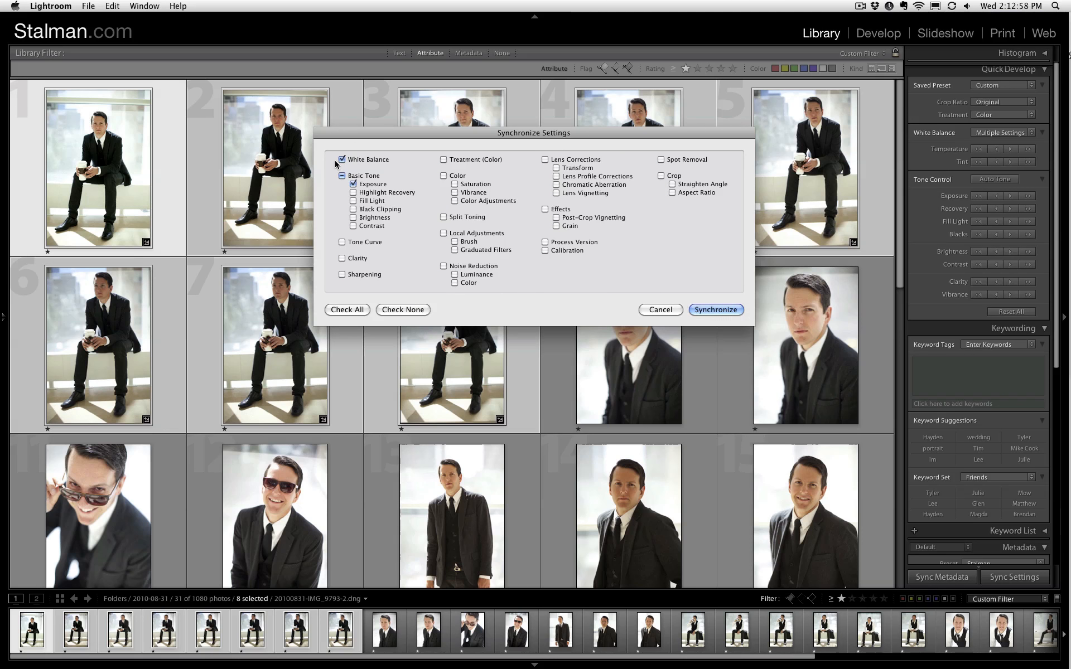
key(Return)
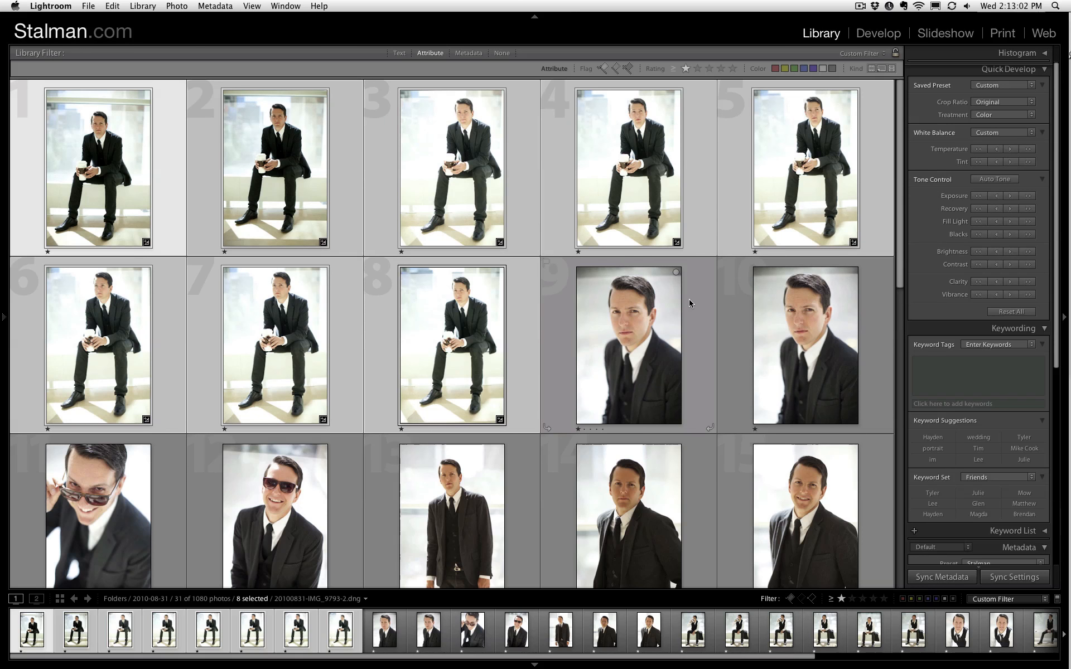
- Lower the exposure of the overly bright seated photos 3 to 8 one at a time
key(Right)
key(Left)
key(Up)
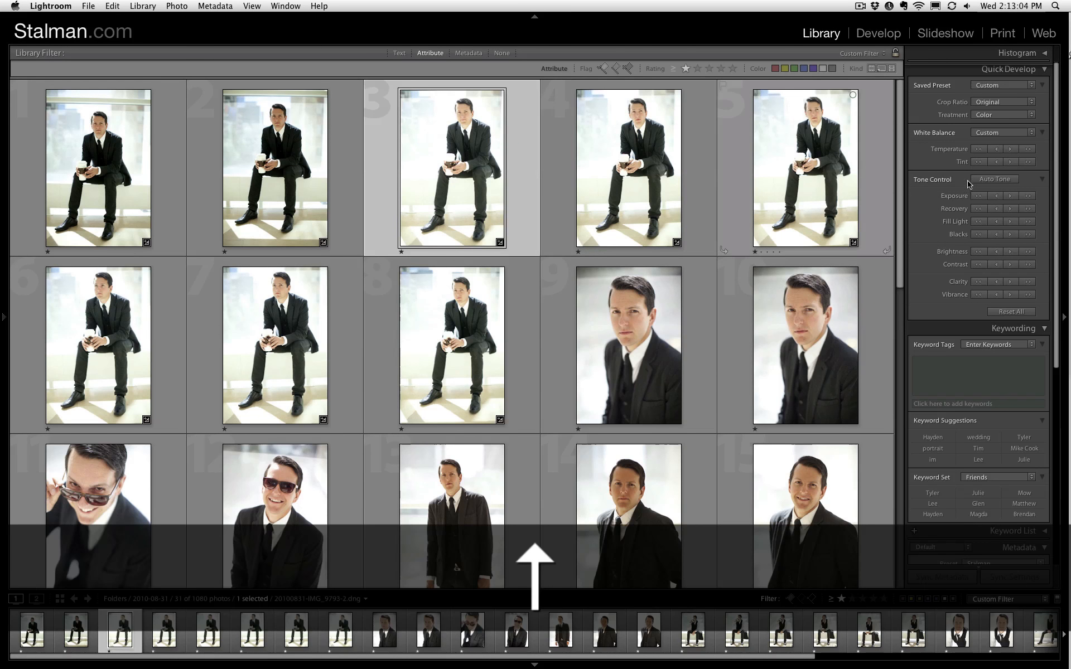
key(Left)
key(Right)
key(Right)
key(Right)
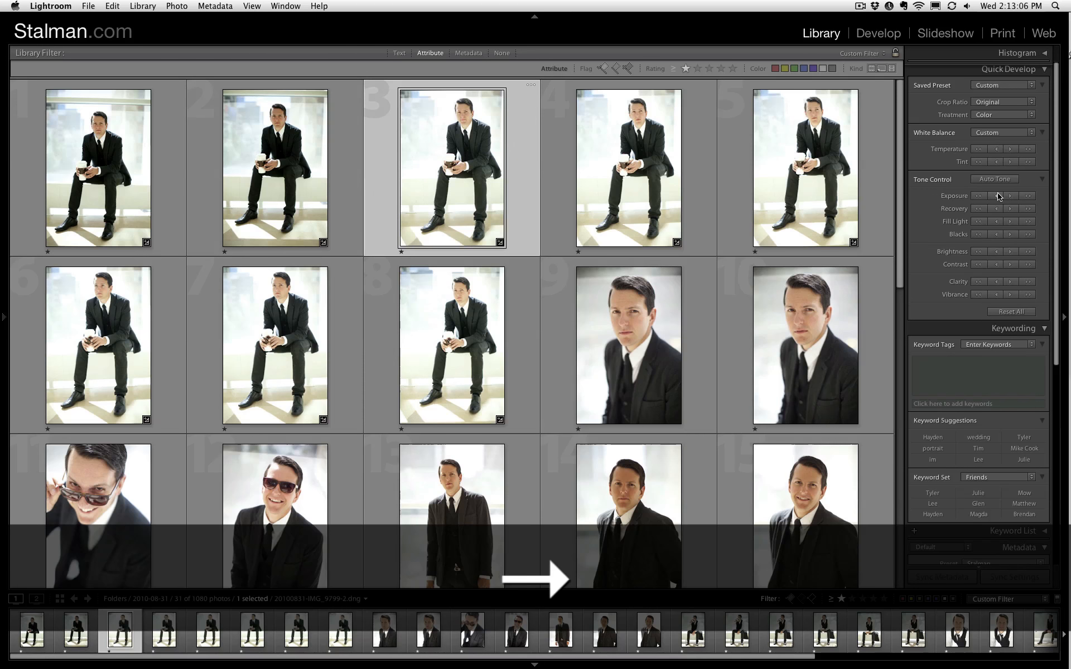
key(Right)
key(Right)
key(Right)
key(Right)
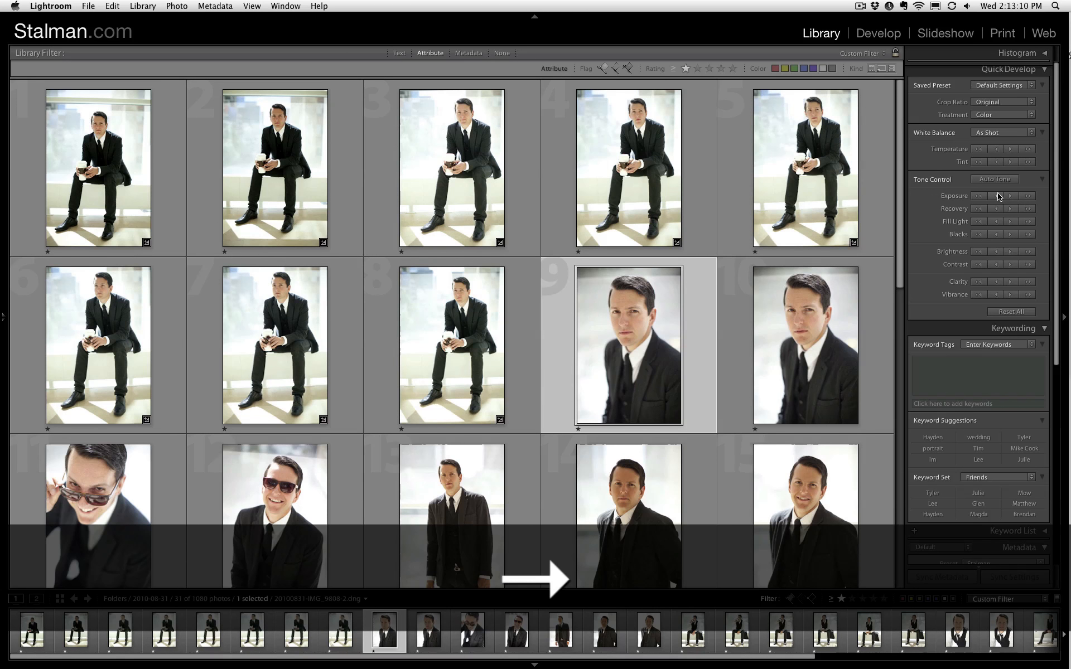
- Go through the suit and vest portraits after photo 8 and lift the exposure of the darker standing portraits
key(Down)
key(Up)
key(Down)
key(Down)
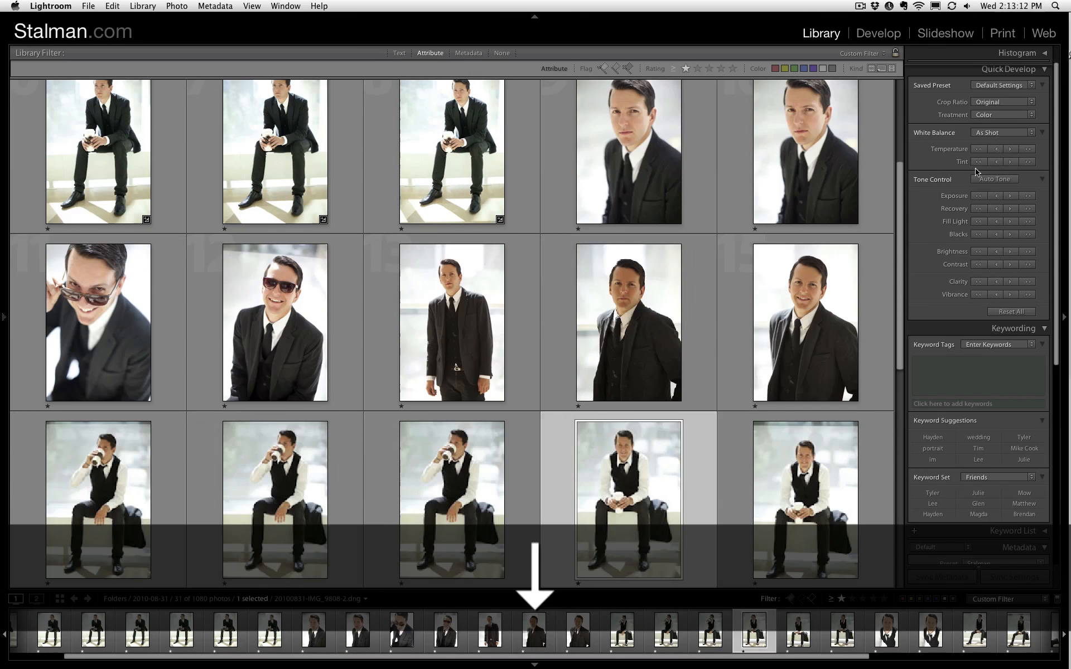
key(Up)
key(Right)
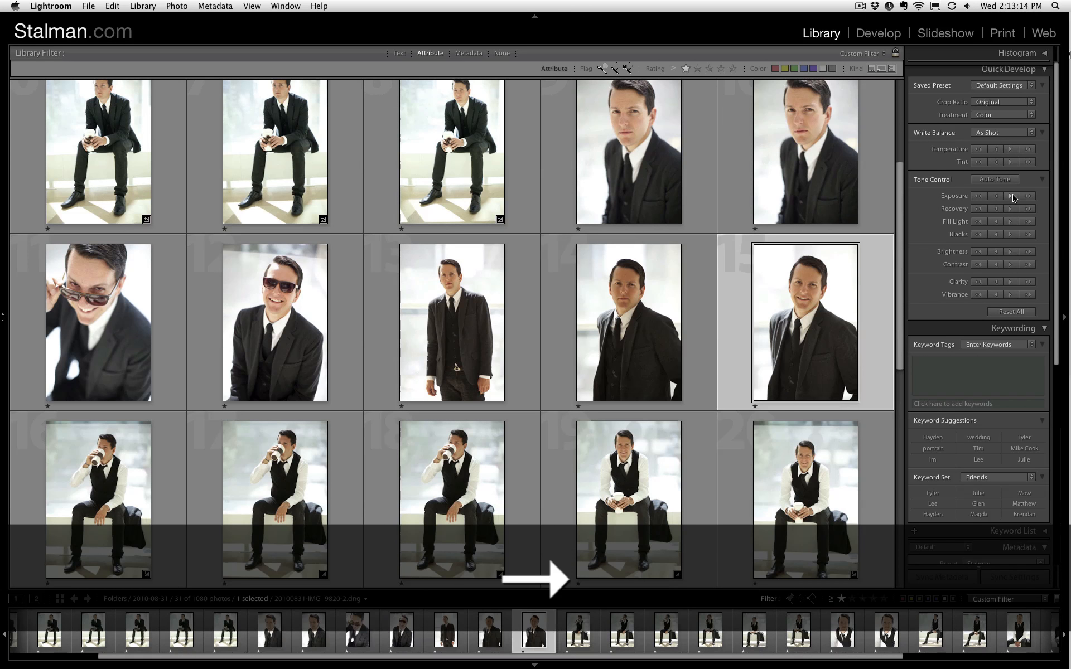
key(Left)
key(Left)
key(Left)
key(Down)
- Check the vest photos 21 to 25, including the two close-ups, and raise the exposure where they are too dark
key(Down)
key(Up)
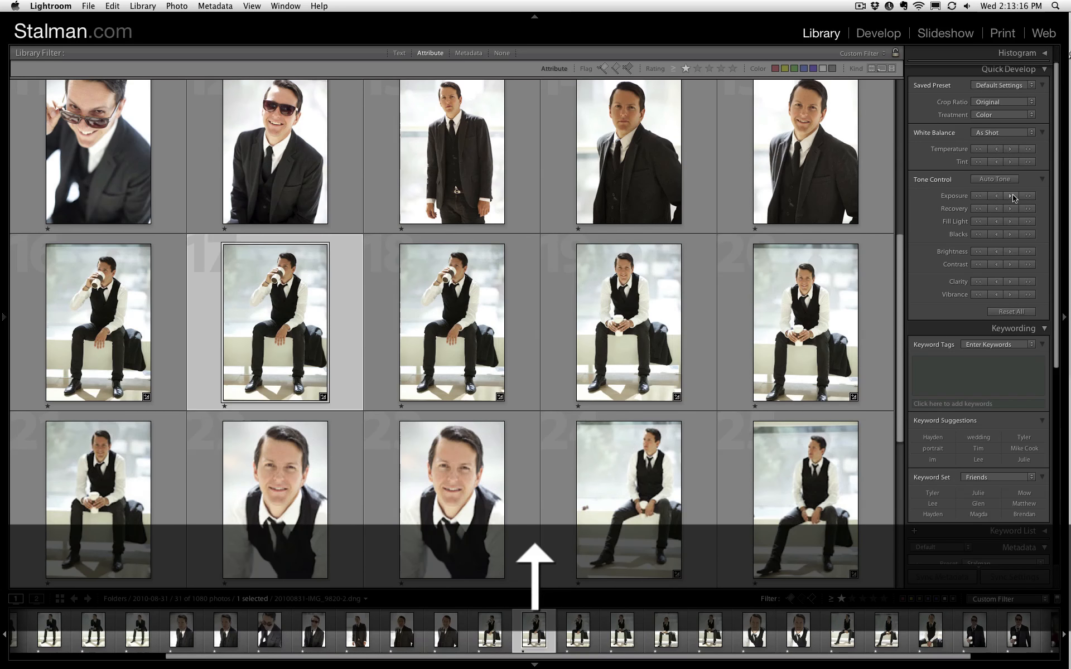
key(Left)
key(Down)
key(Right)
key(Right)
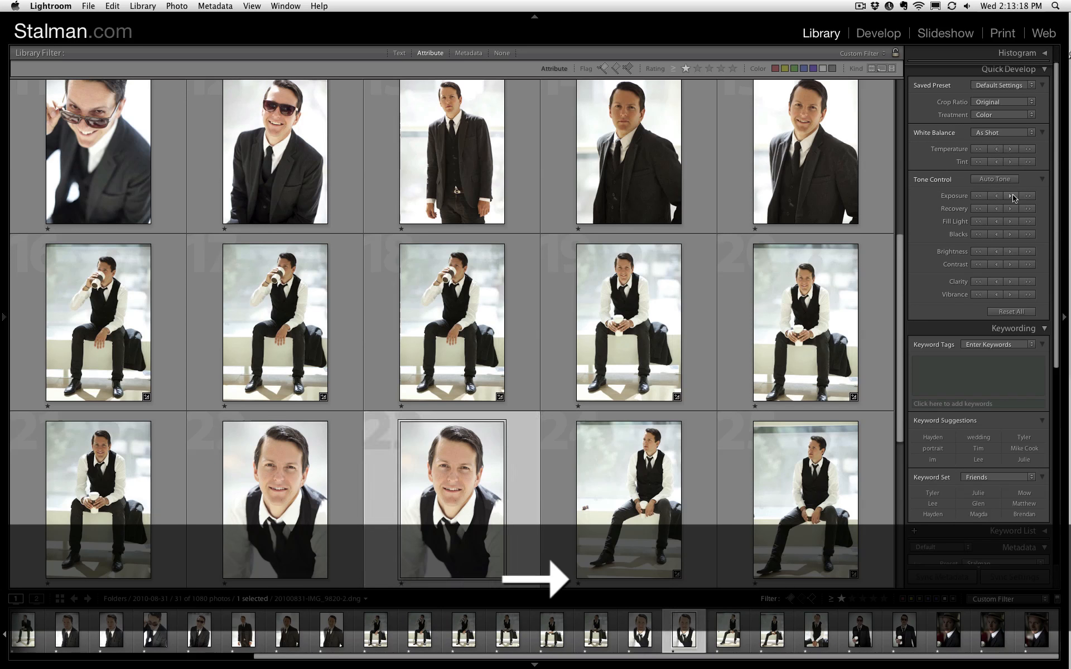
key(Right)
key(Up)
key(Right)
key(Down)
key(Up)
key(Down)
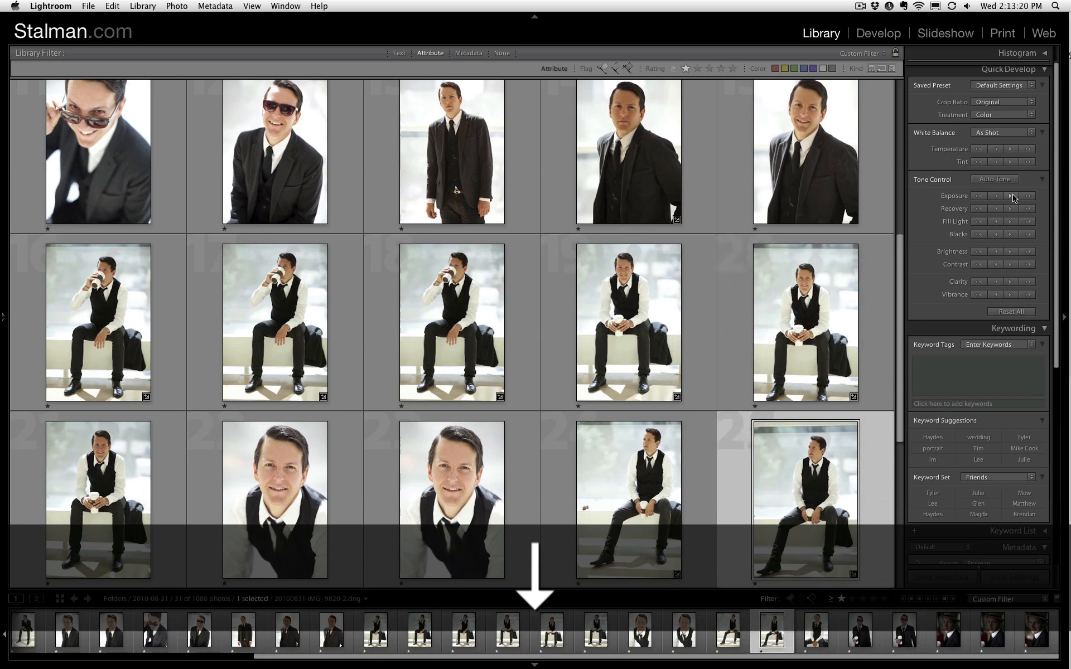
- Continue past the sunglasses shots to the last hat portrait and apply Auto Tone to it
key(Left)
key(Left)
key(Left)
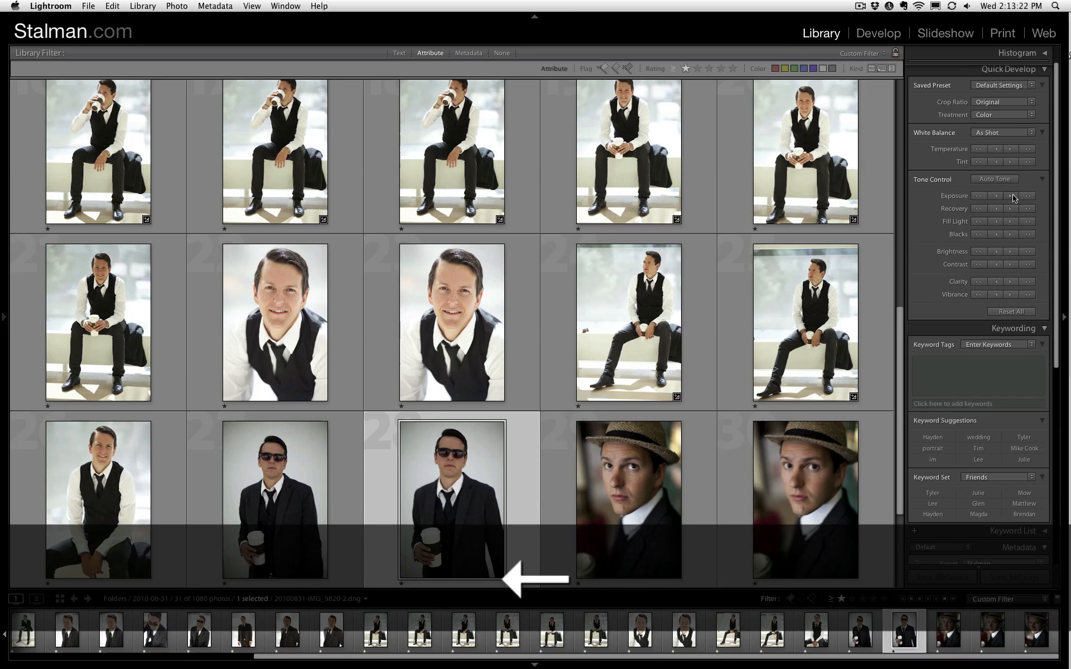
key(Down)
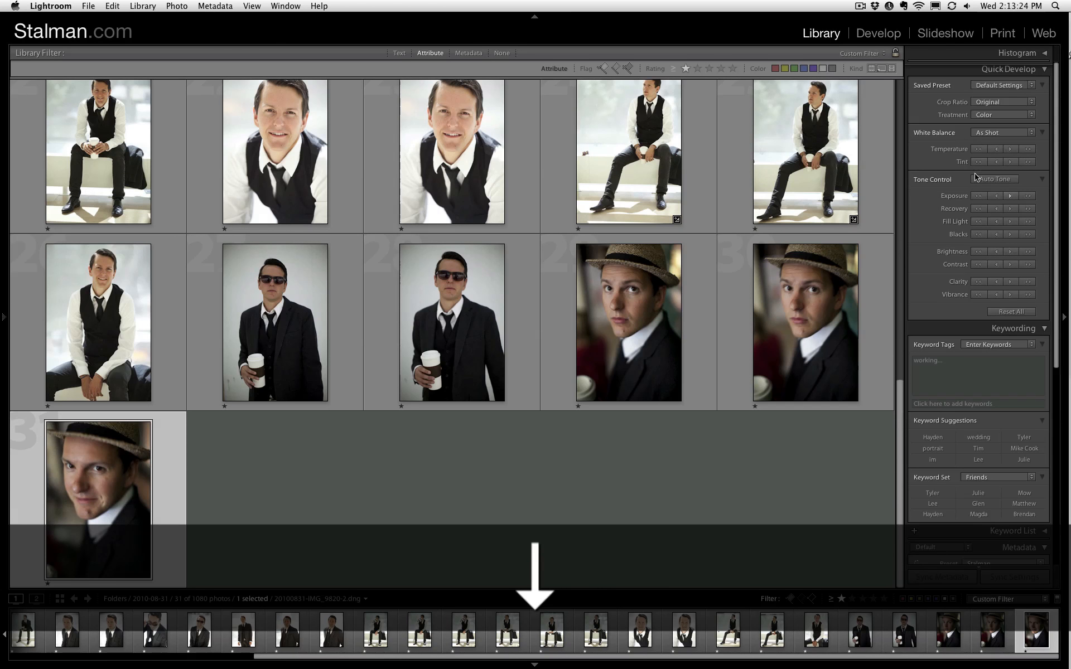
click(995, 179)
scroll(426, 159, up, 10)
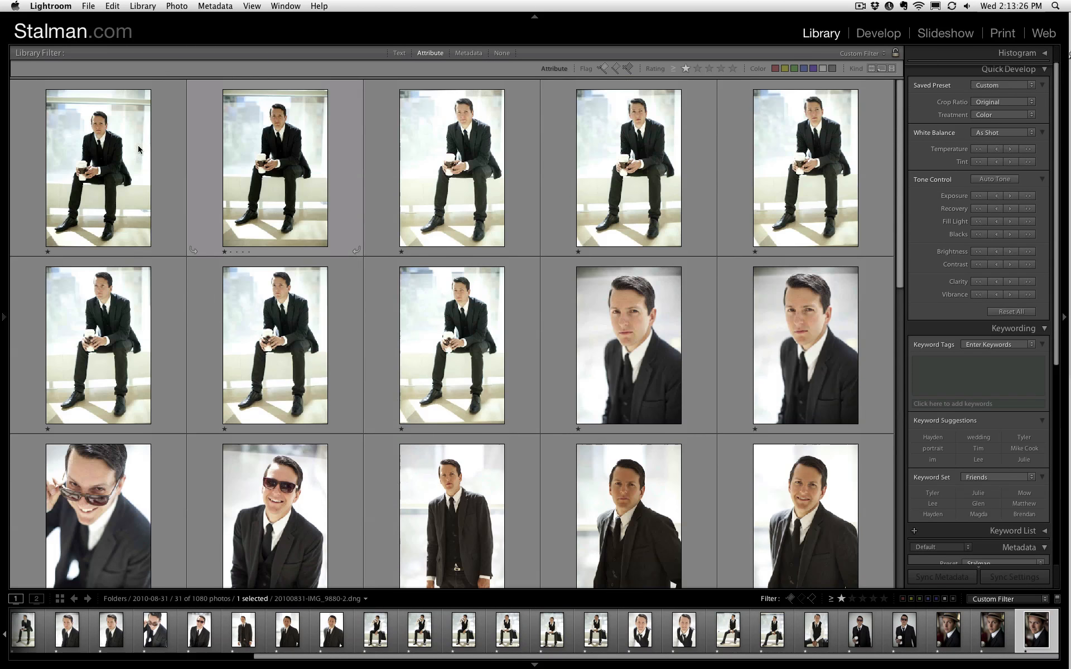
- Inspect the man's face in the first photo up close and return to the full loupe view
click(127, 147)
key(z)
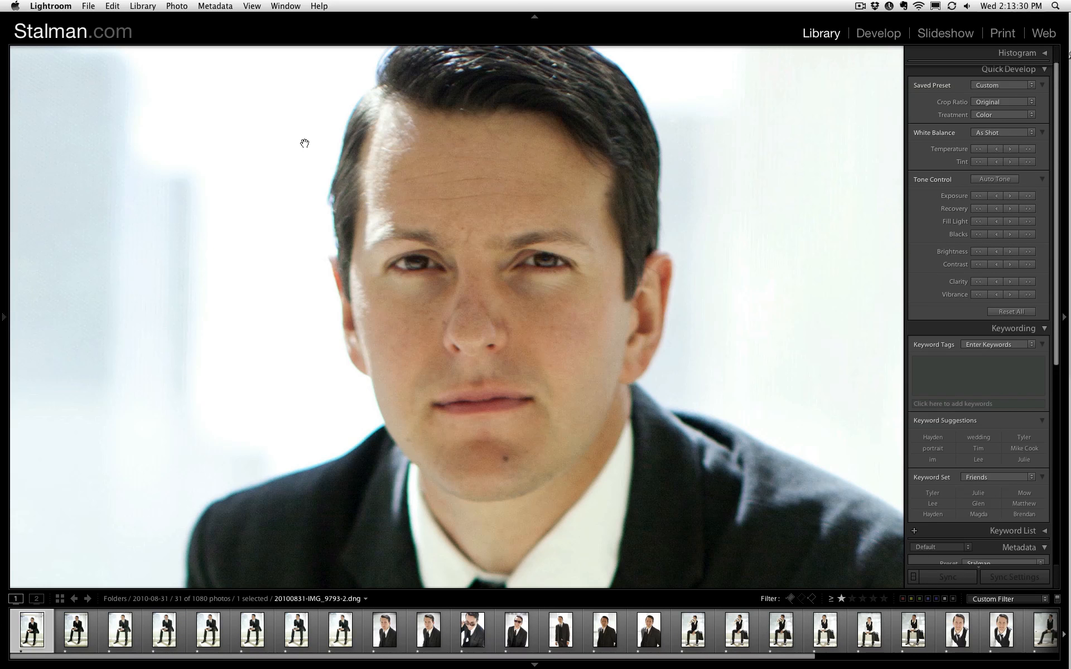
key(g)
key(Return)
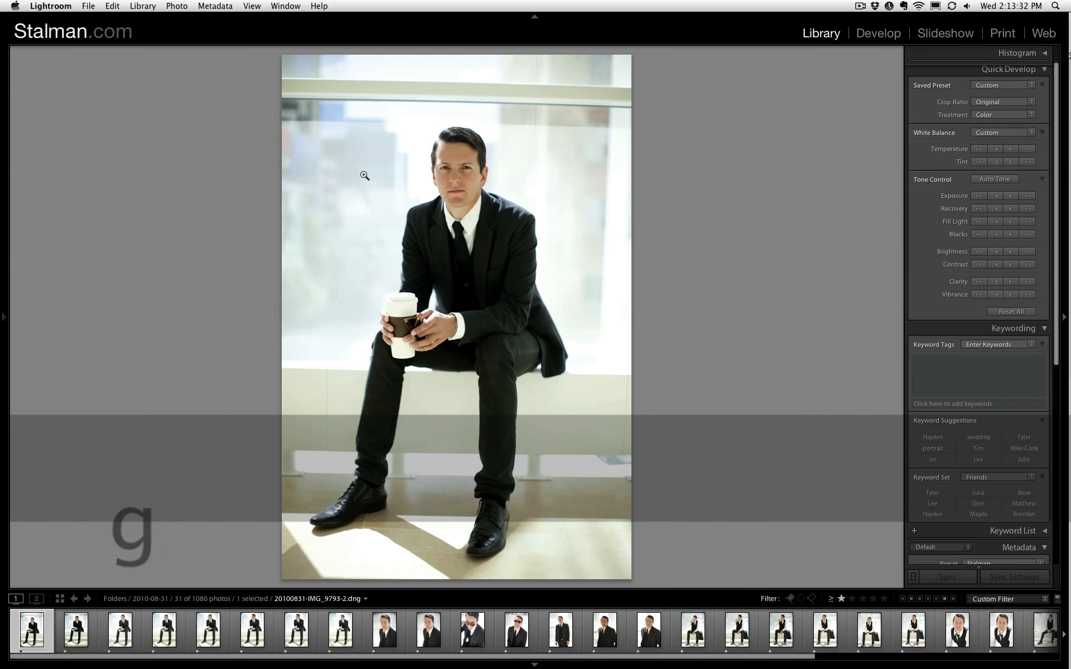
- Rate the second photo two stars, and flag the third photo as rejected after inspecting the face up close
key(Right)
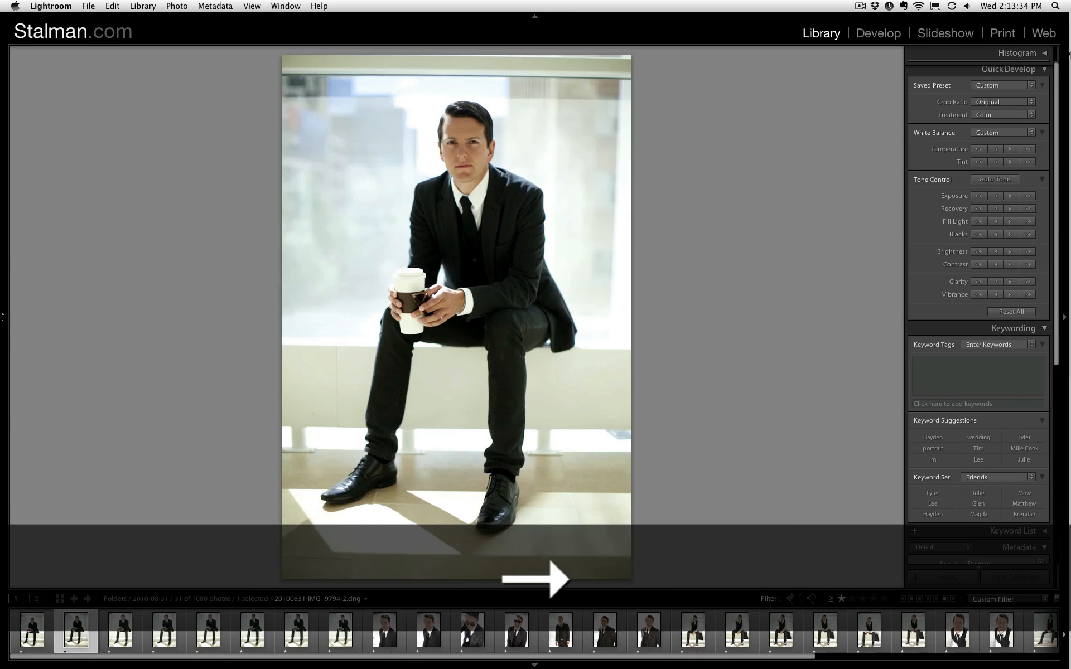
key(2)
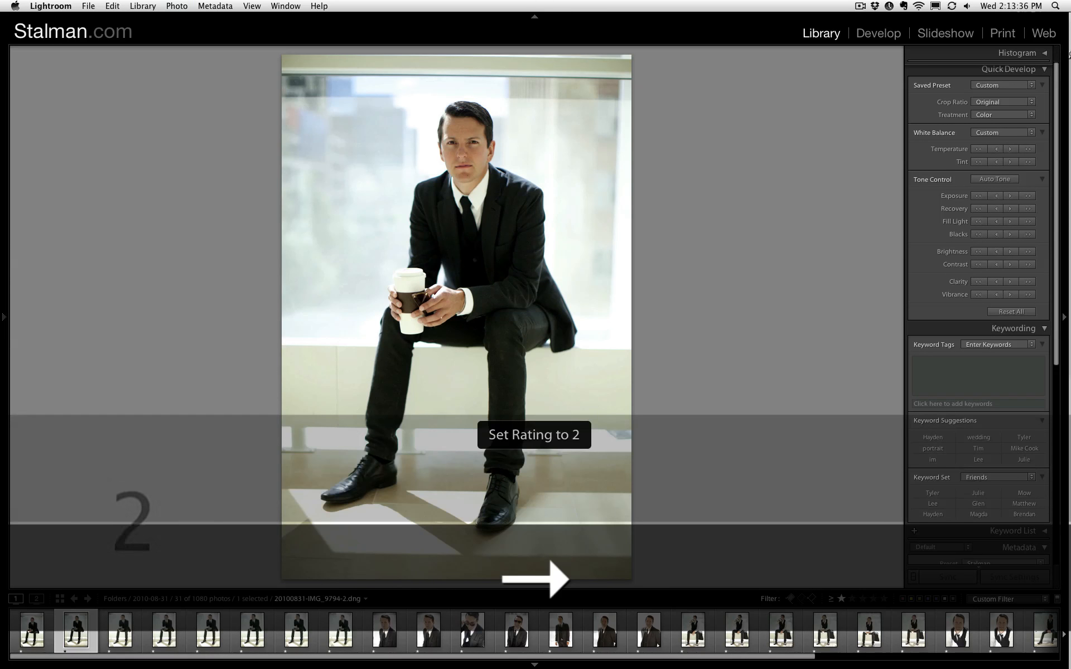
key(Right)
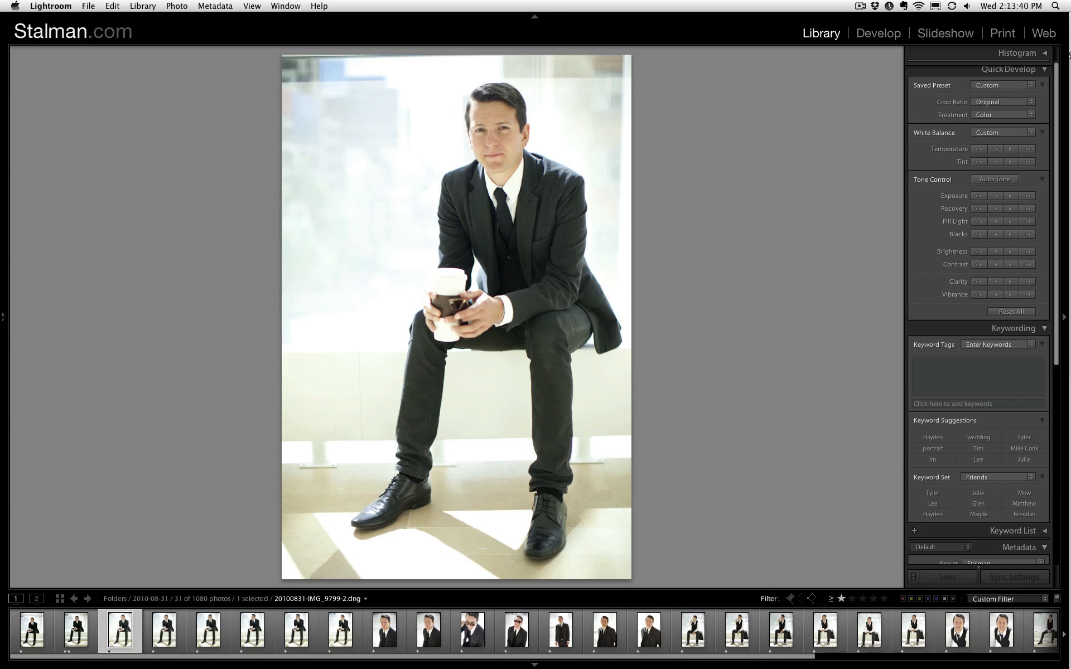
click(484, 135)
click(536, 165)
key(x)
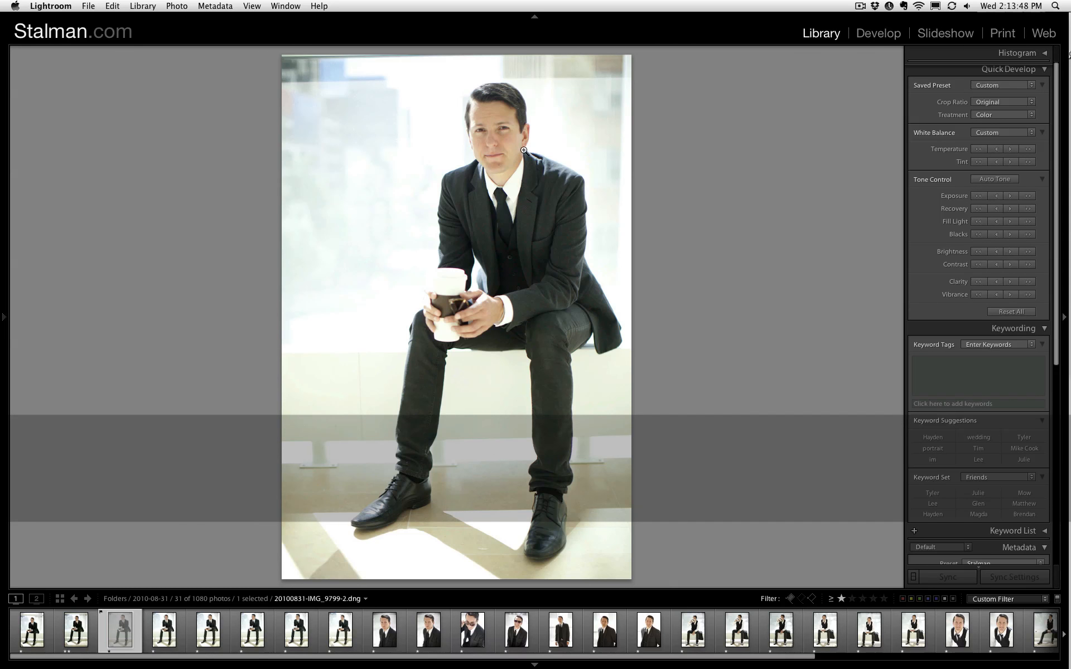
- Inspect the fourth photo up close and rate photos 4 and 6 two stars, skipping photo 5
key(Right)
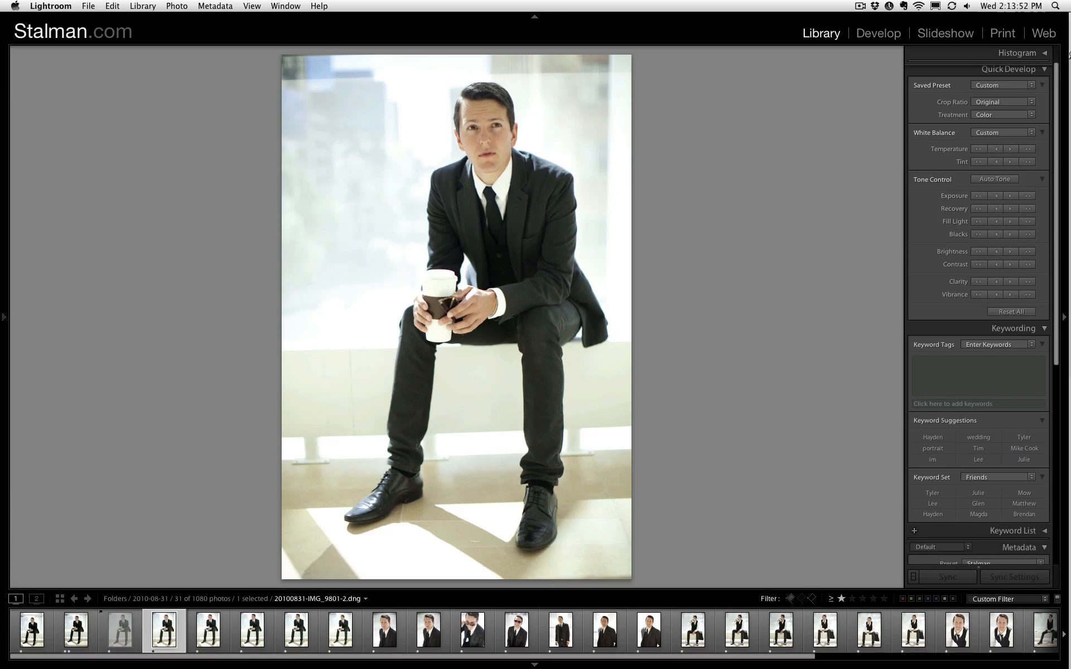
drag(486, 134, 488, 320)
key(2)
key(Right)
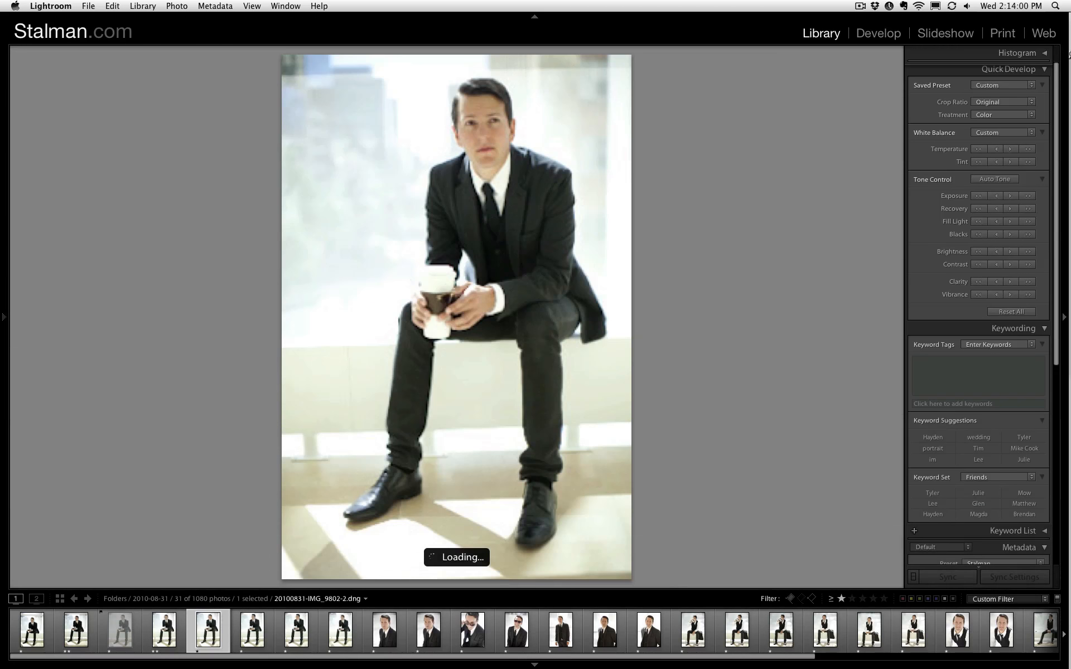
key(Right)
key(2)
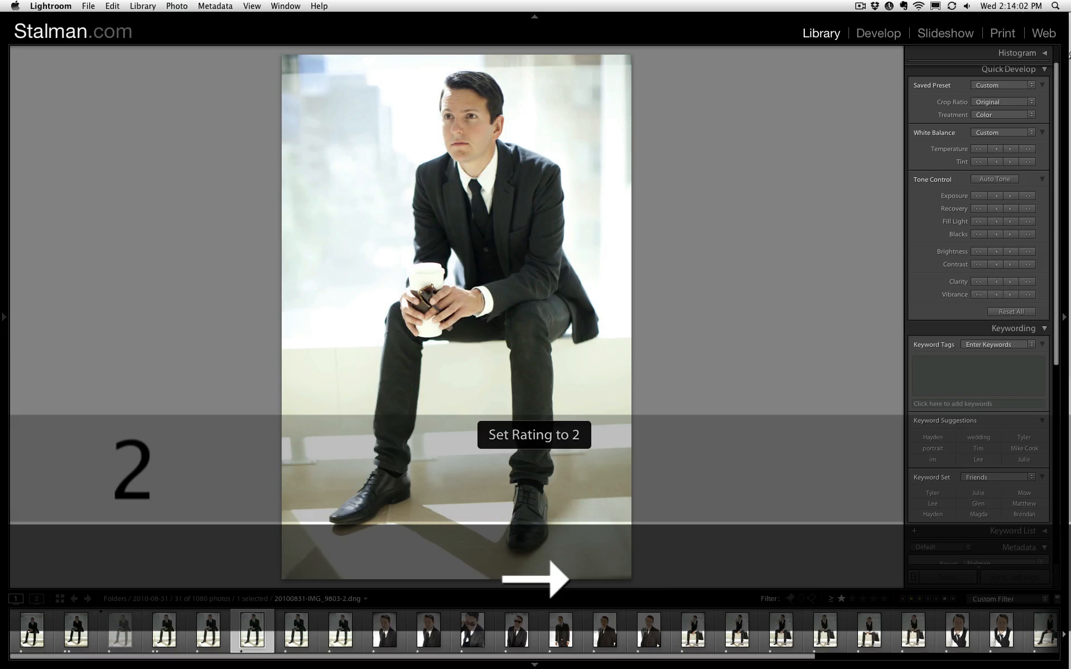
- Rate the close-up suit portrait, photo 10, and the smiling sunglasses portrait, photo 12, two stars, passing over photos 7 to 9
key(Right)
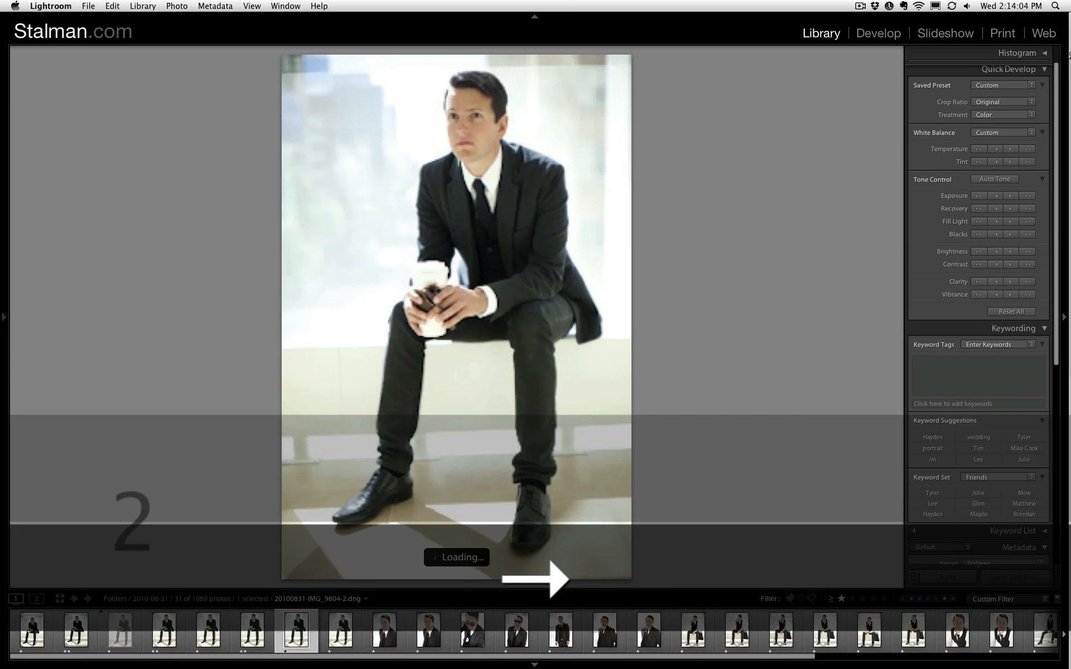
key(Right)
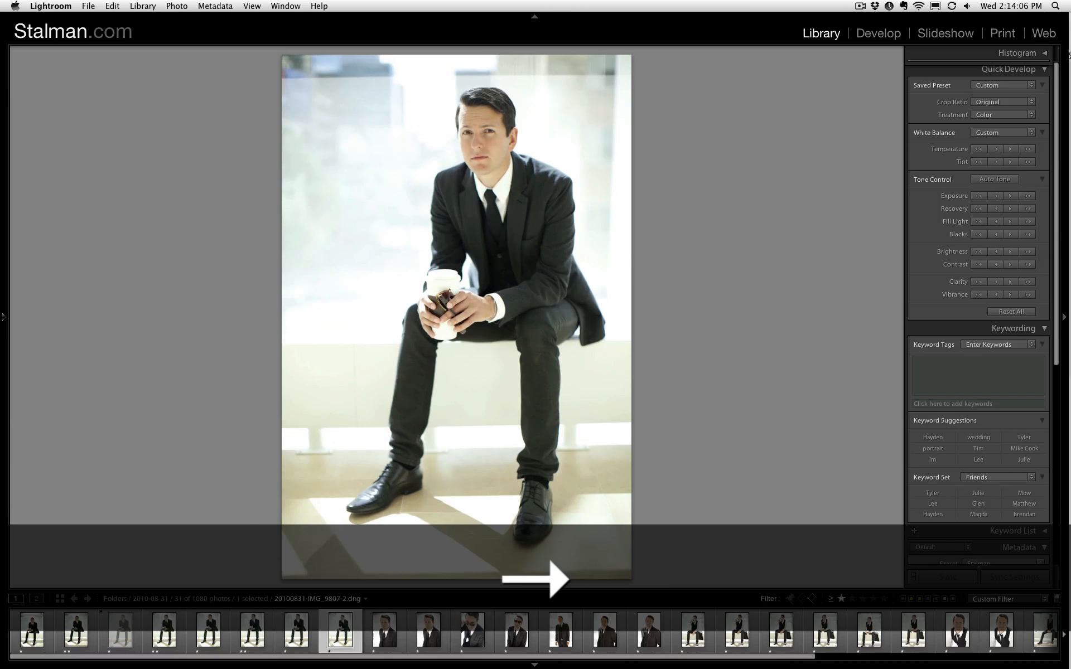
key(Right)
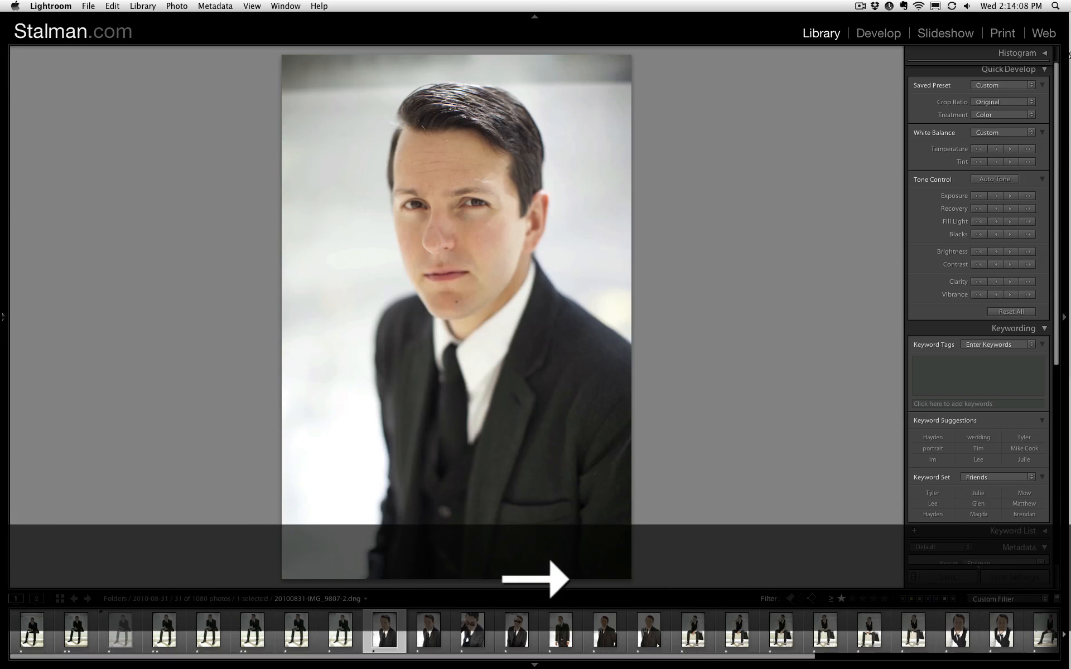
key(Right)
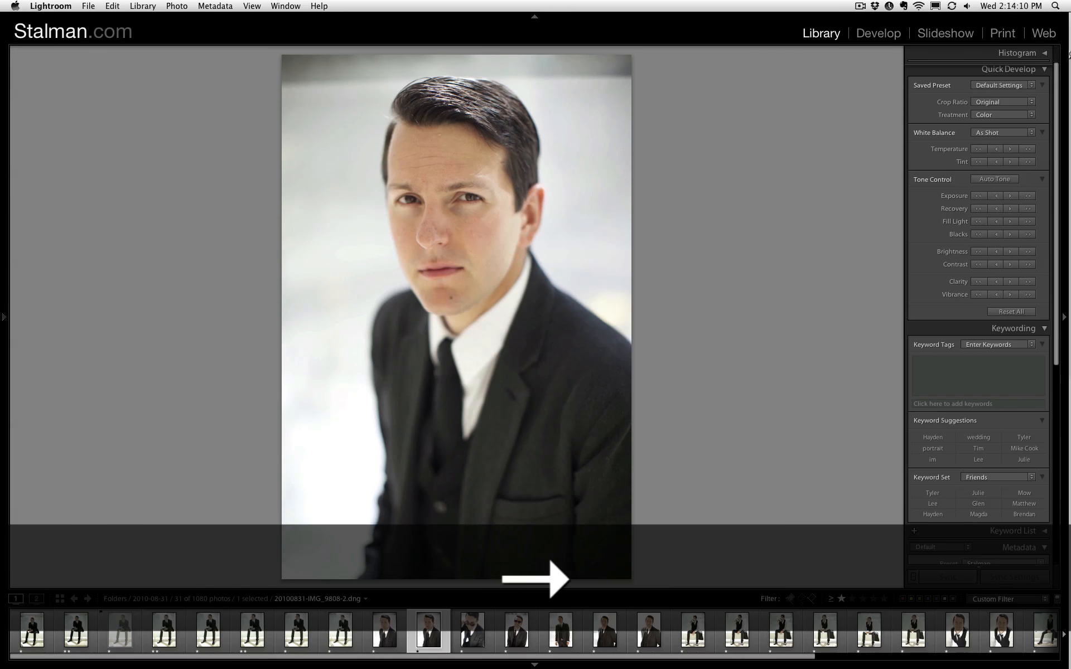
key(2)
key(Right)
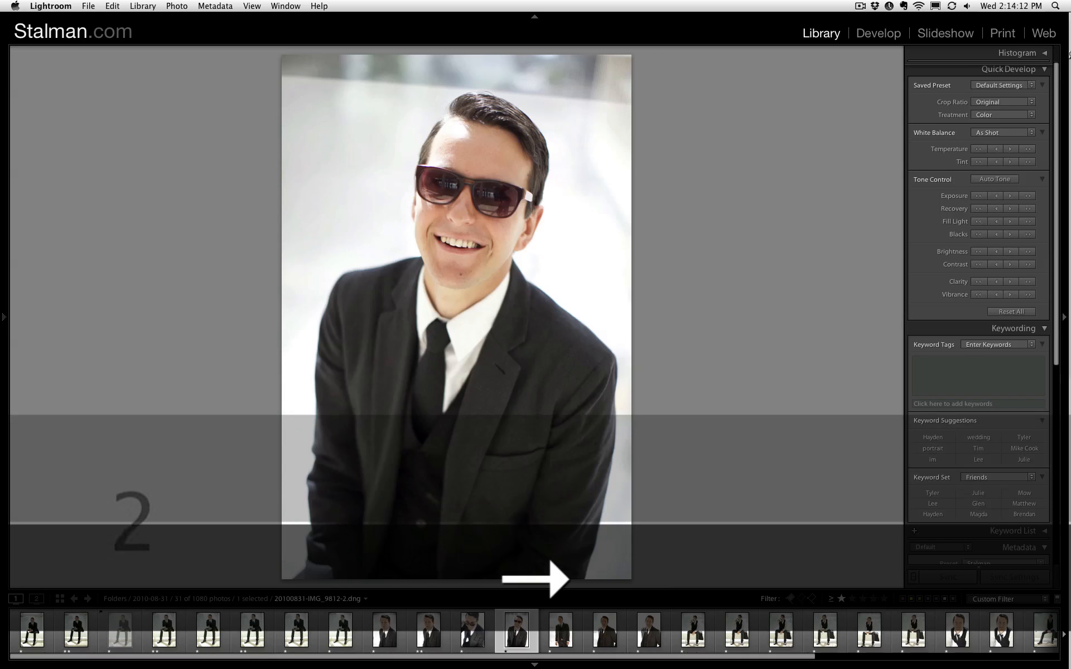
key(2)
key(Right)
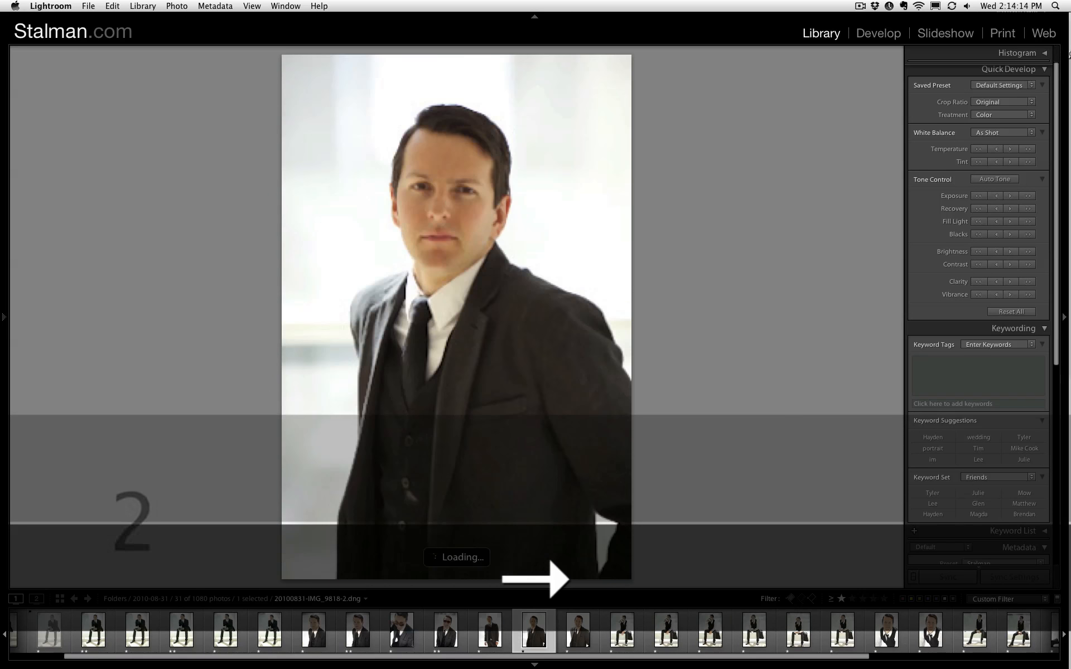
- Rate the smiling standing suit portrait and the following vest photos of the man drinking coffee two stars
key(Right)
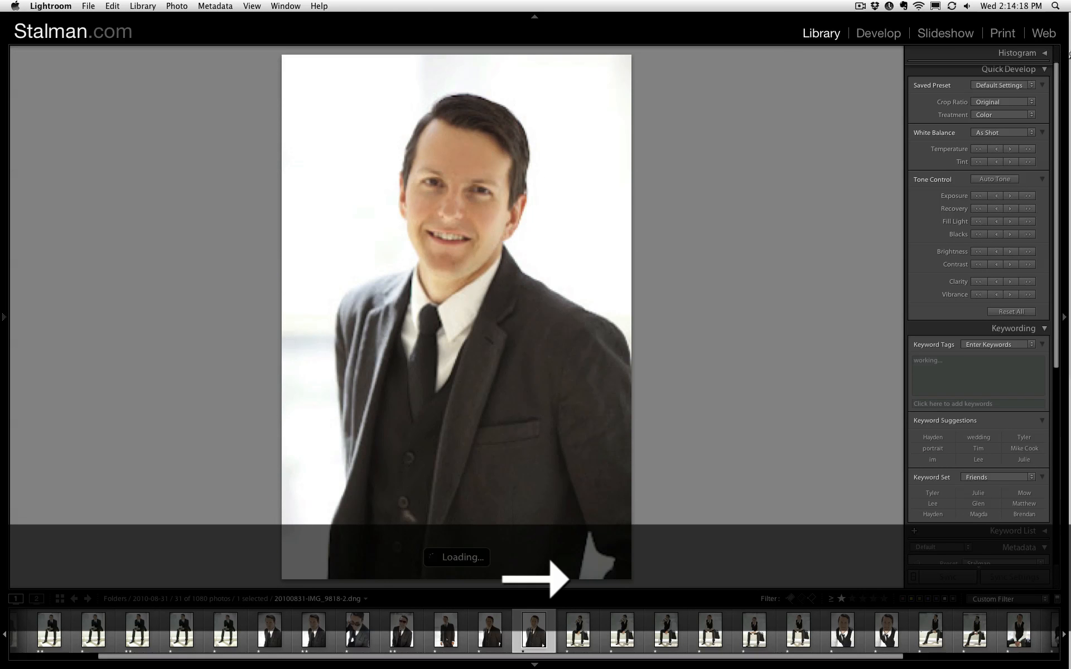
key(2)
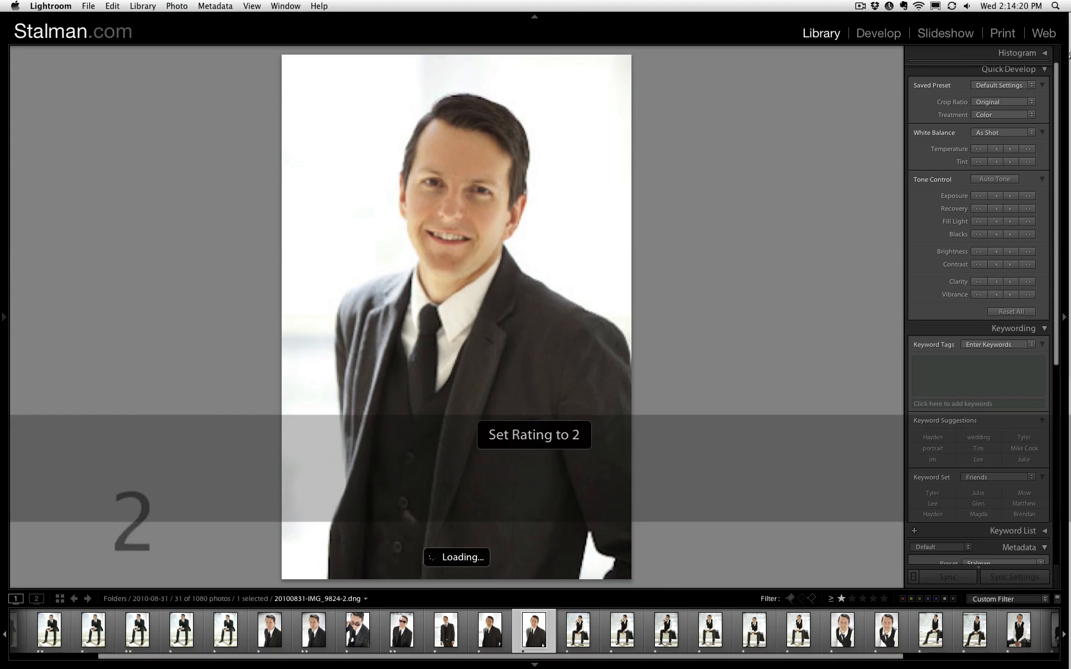
key(Right)
key(2)
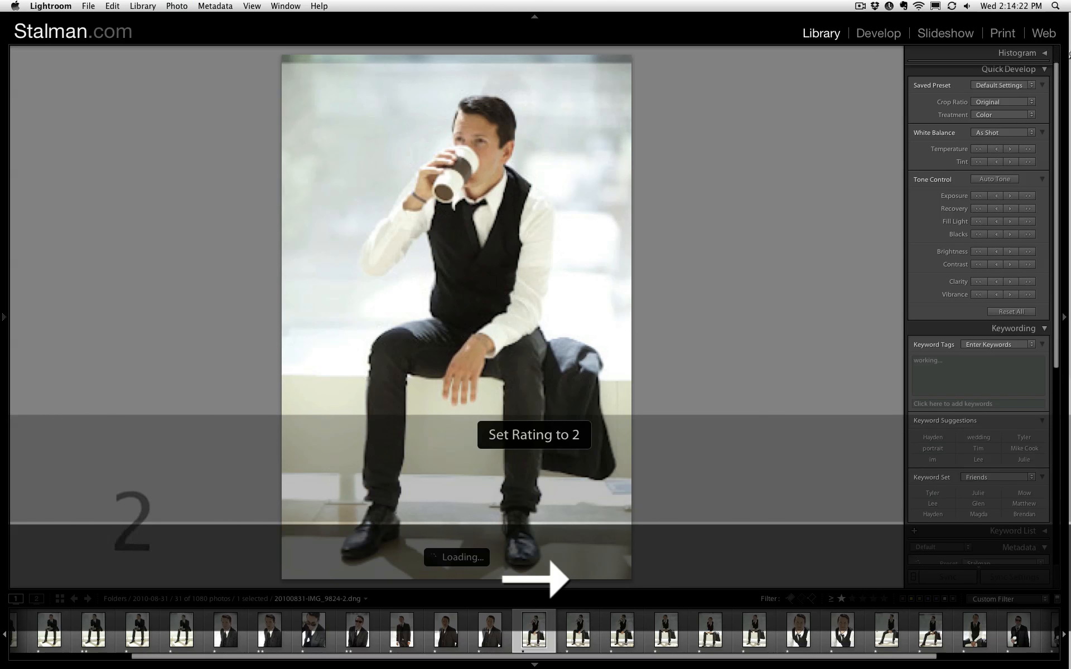
key(Right)
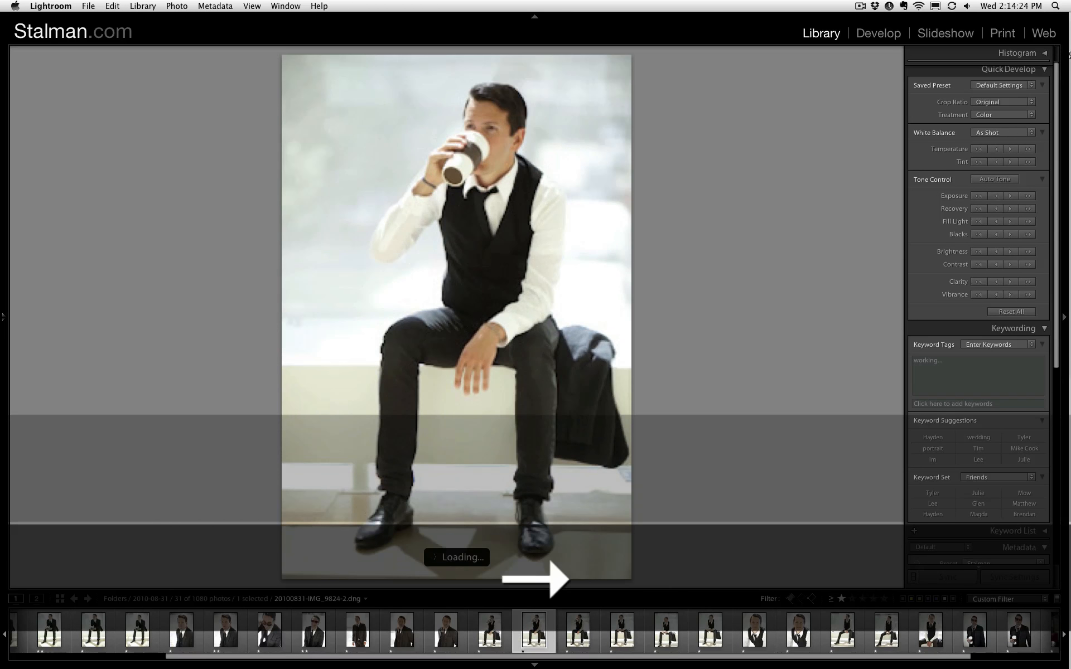
key(2)
key(Right)
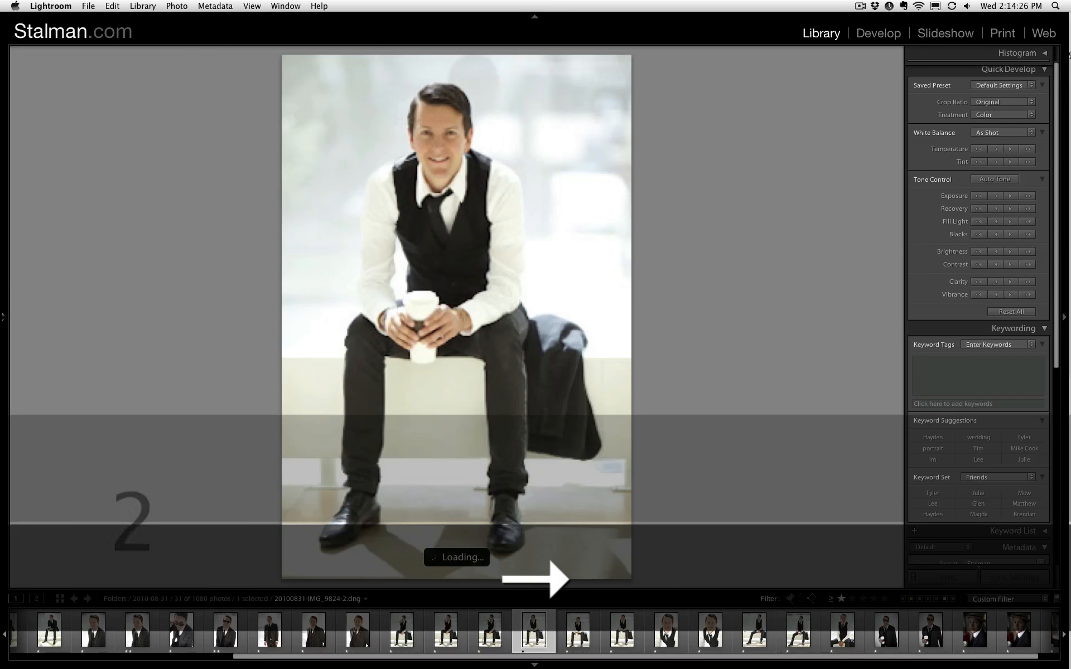
- Rate the close-up vest portrait of the man leaning forward two stars
key(Left)
key(2)
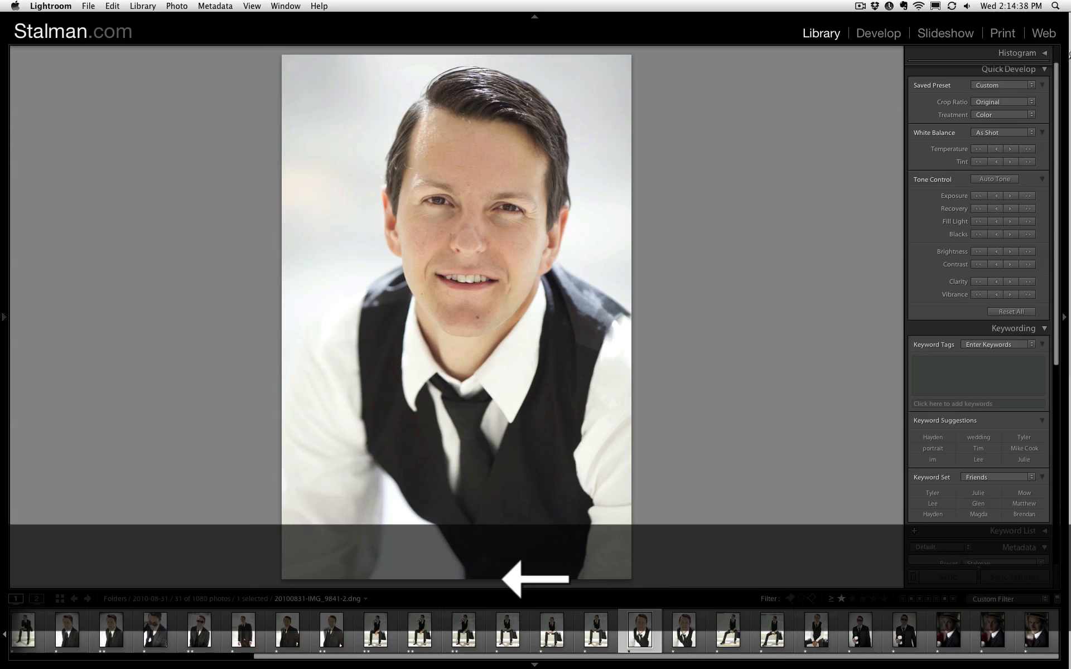
key(2)
key(Right)
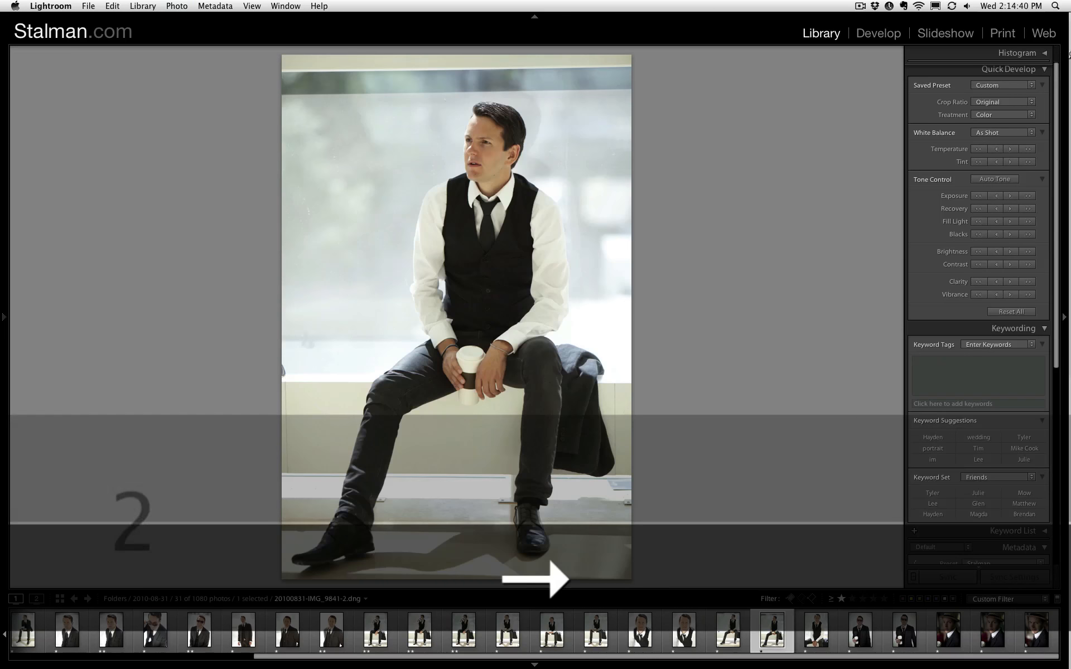
- Compare the two seated vest photos of the man looking away and rate the one with sunglasses on the ledge two stars
key(Left)
key(Left)
key(Right)
key(2)
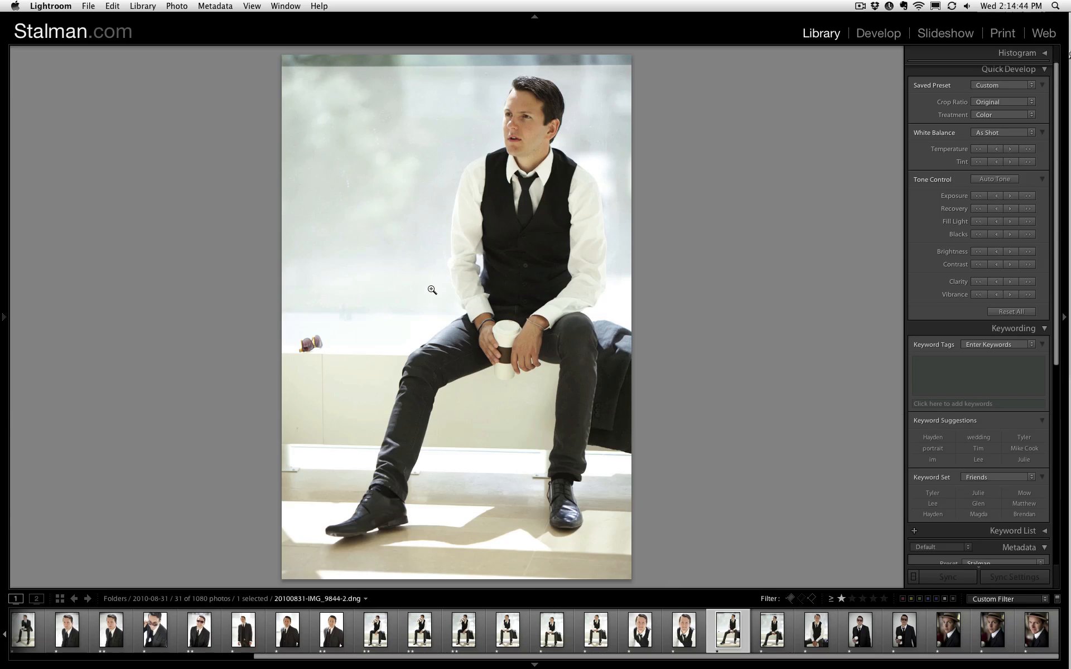
key(Left)
key(Right)
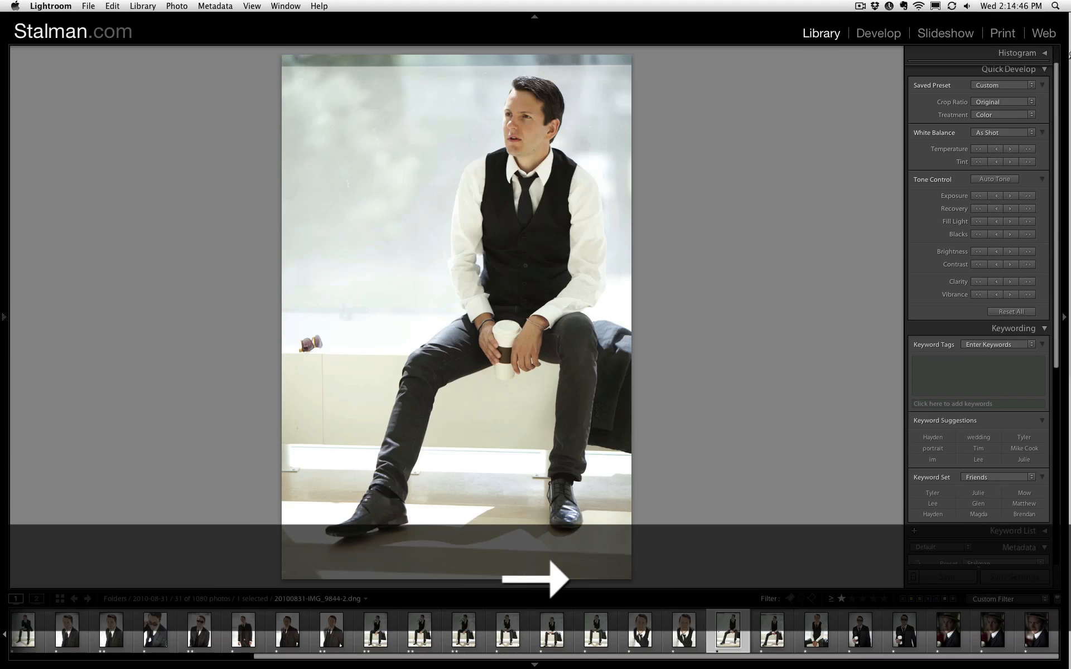
- Inspect the looking-away vest photo's face up close, recheck its neighbour, and rate the smiling seated vest portrait two stars
click(487, 124)
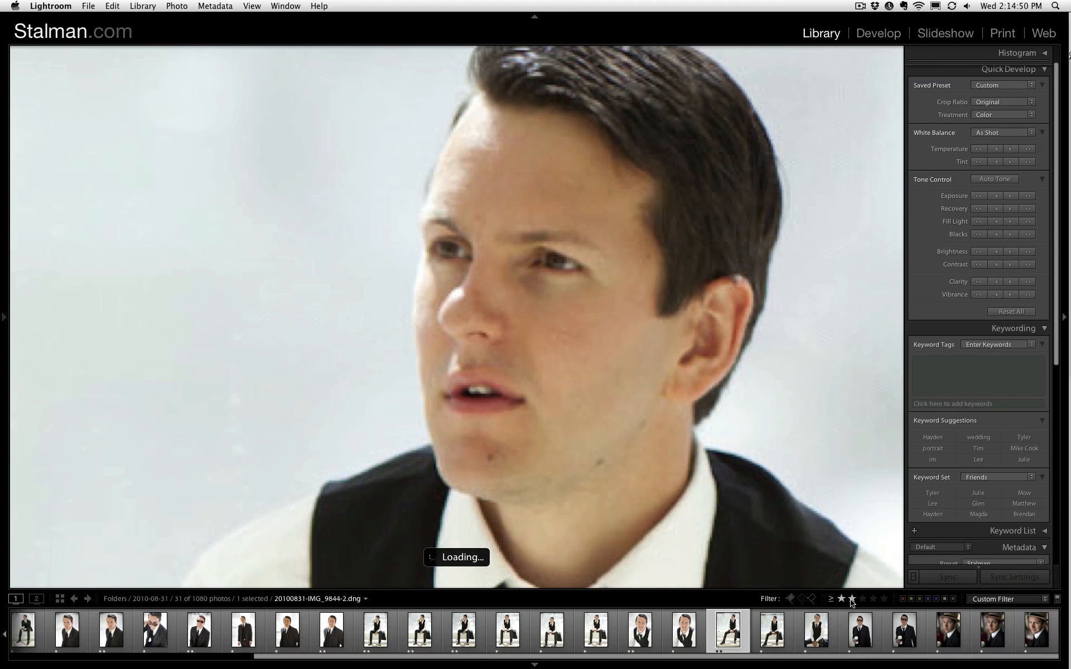
key(g)
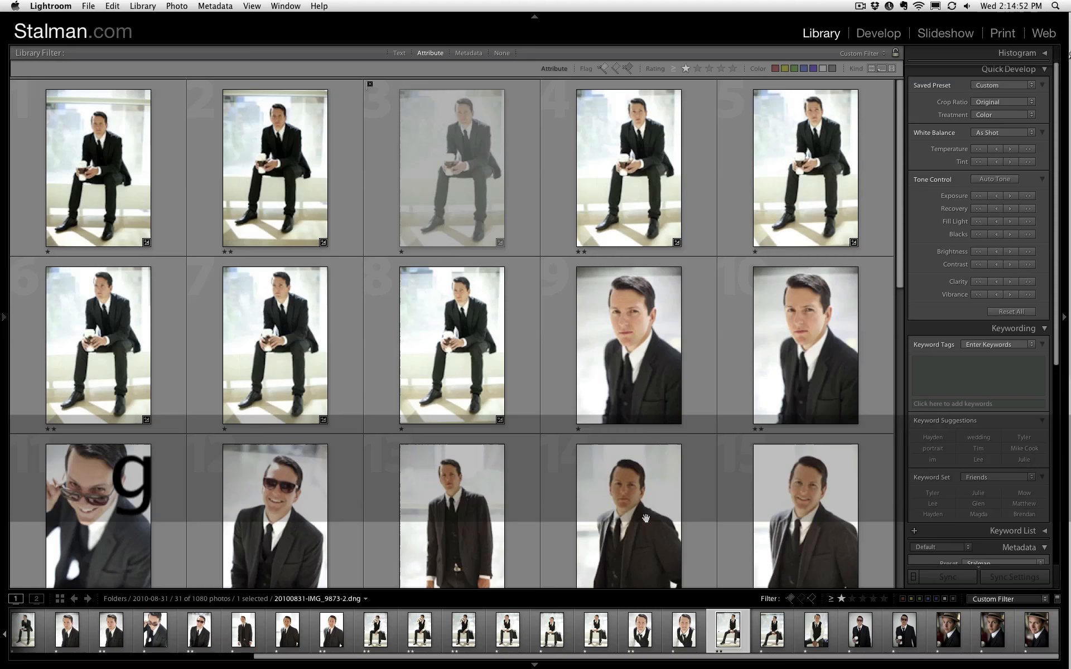
double_click(646, 522)
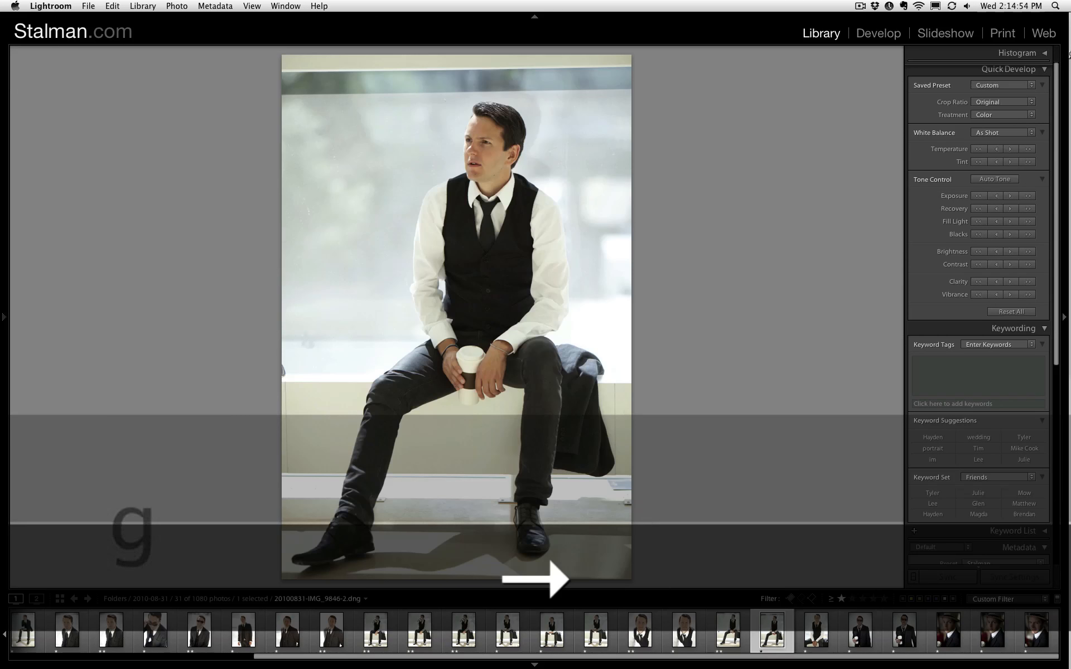
key(Left)
key(Right)
key(Right)
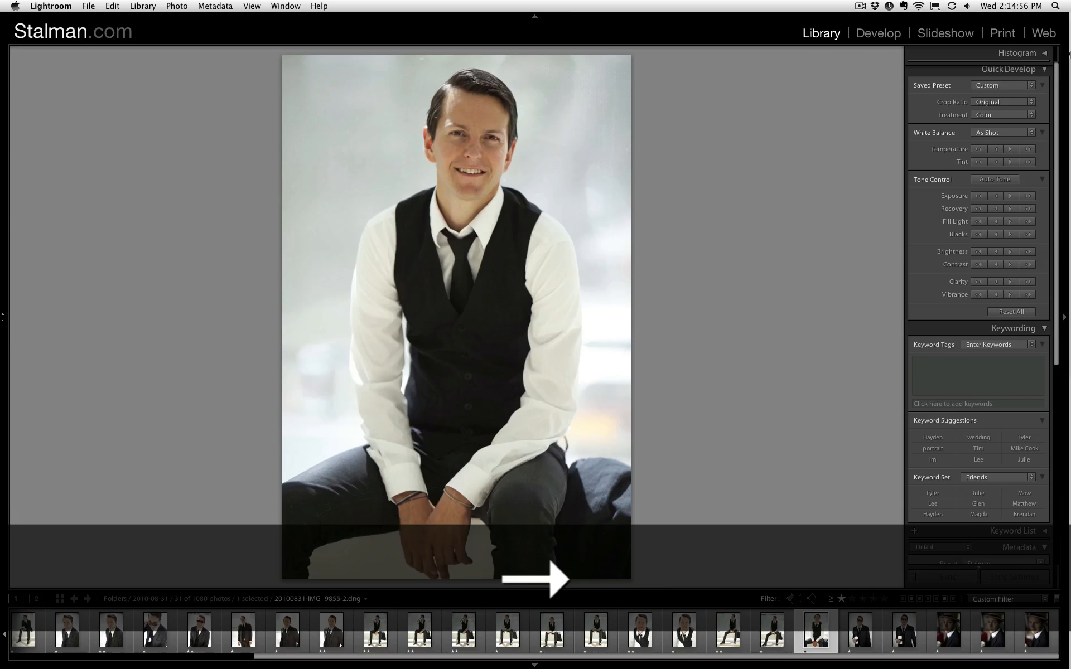
key(2)
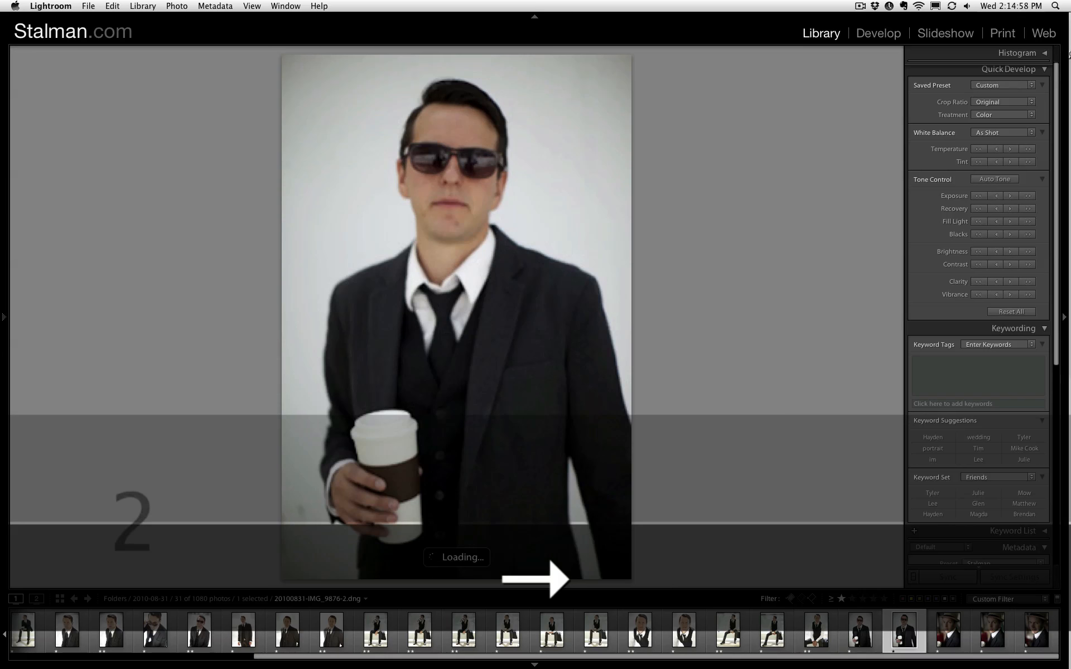
- Pass over the standing sunglasses photos, compare the three straw hat portraits, and rate the first one two stars
key(Right)
key(Right)
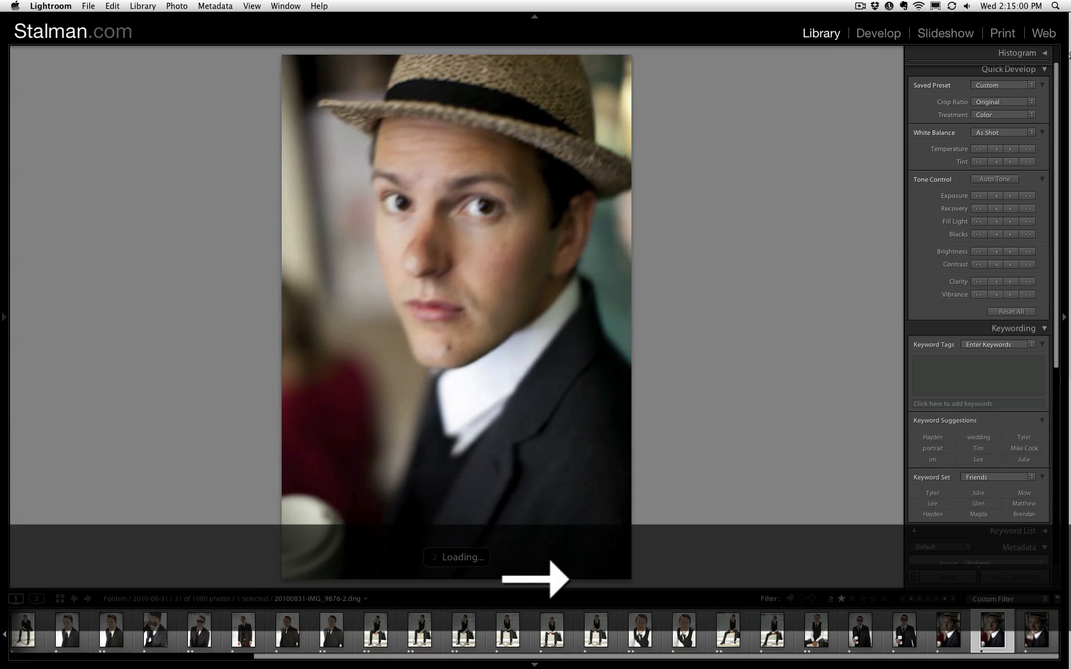
key(Left)
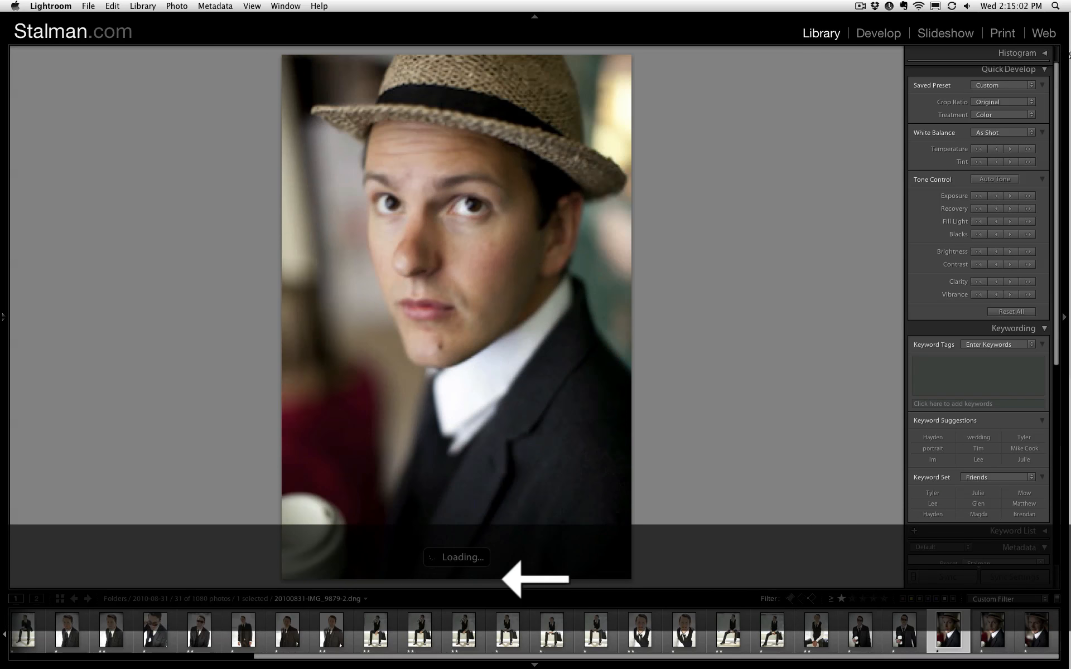
key(2)
key(Right)
key(Right)
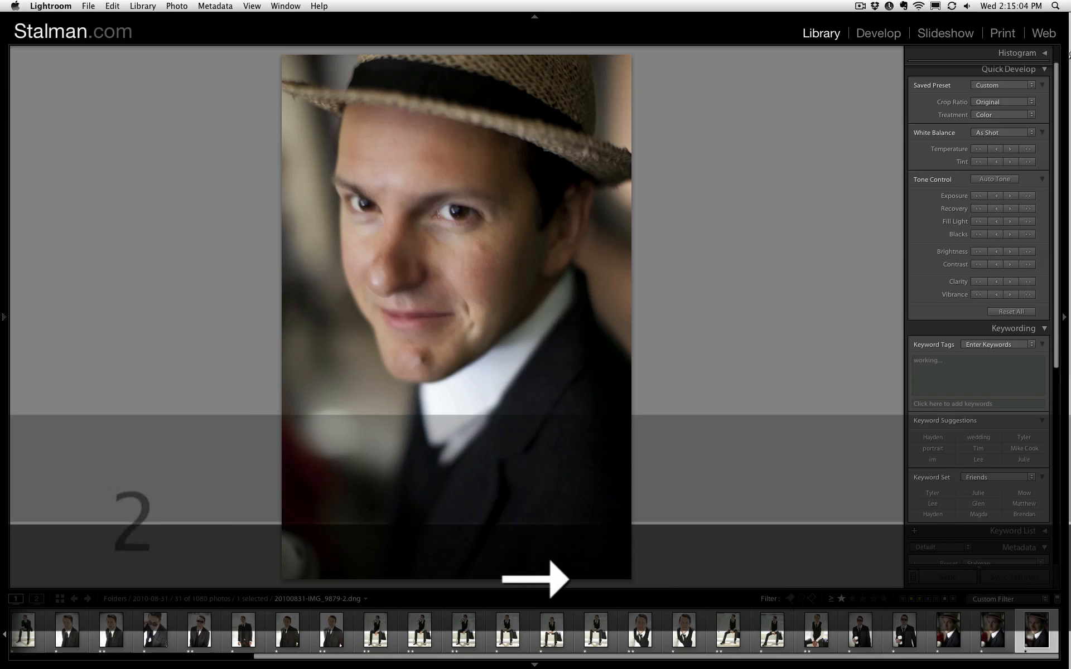
key(Left)
key(Left)
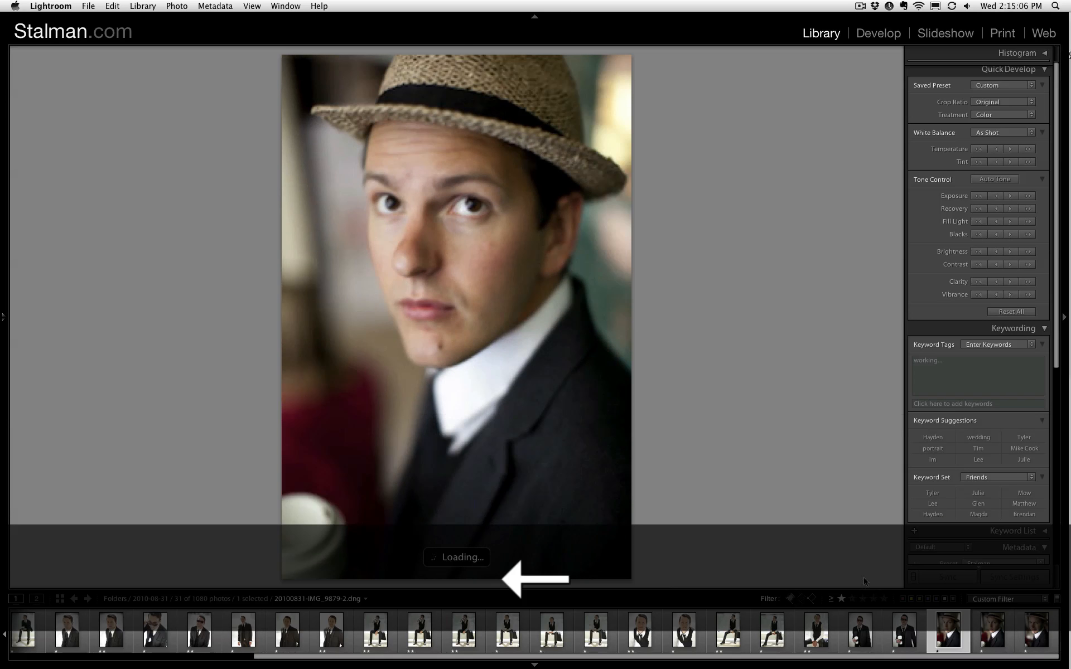
- Filter the photos to two stars and higher and review the selection in the grid
click(850, 599)
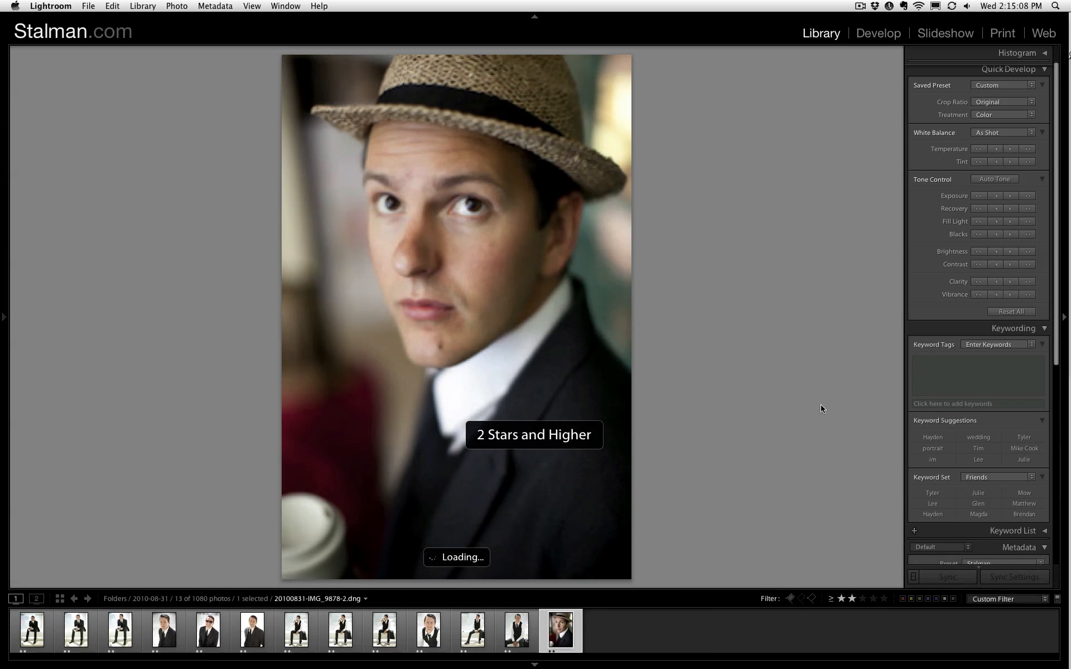
key(g)
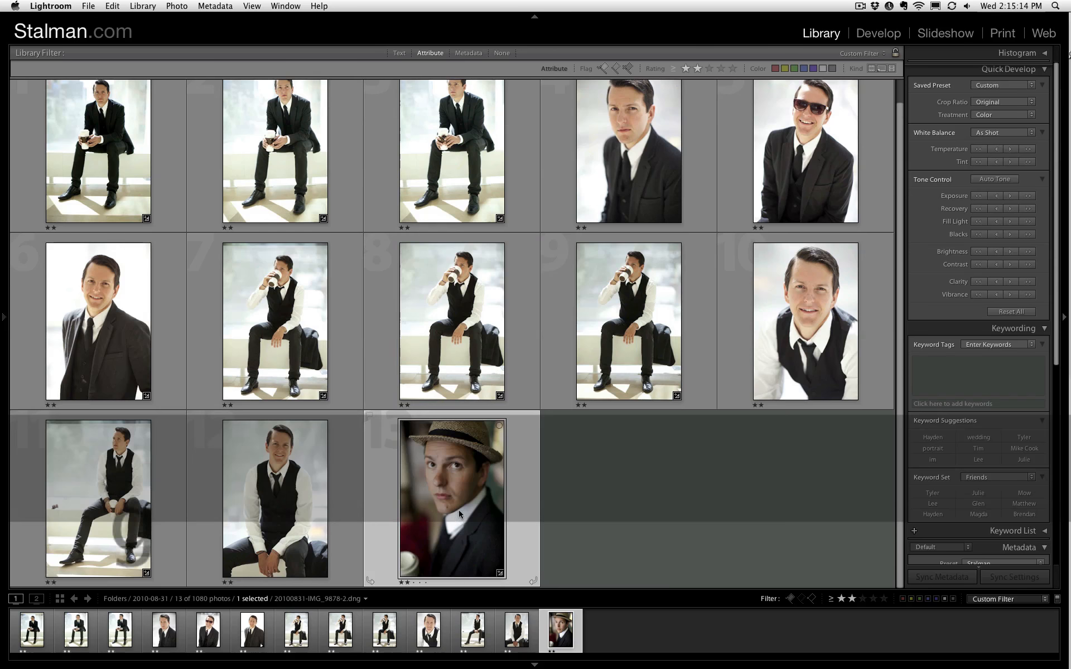
double_click(458, 510)
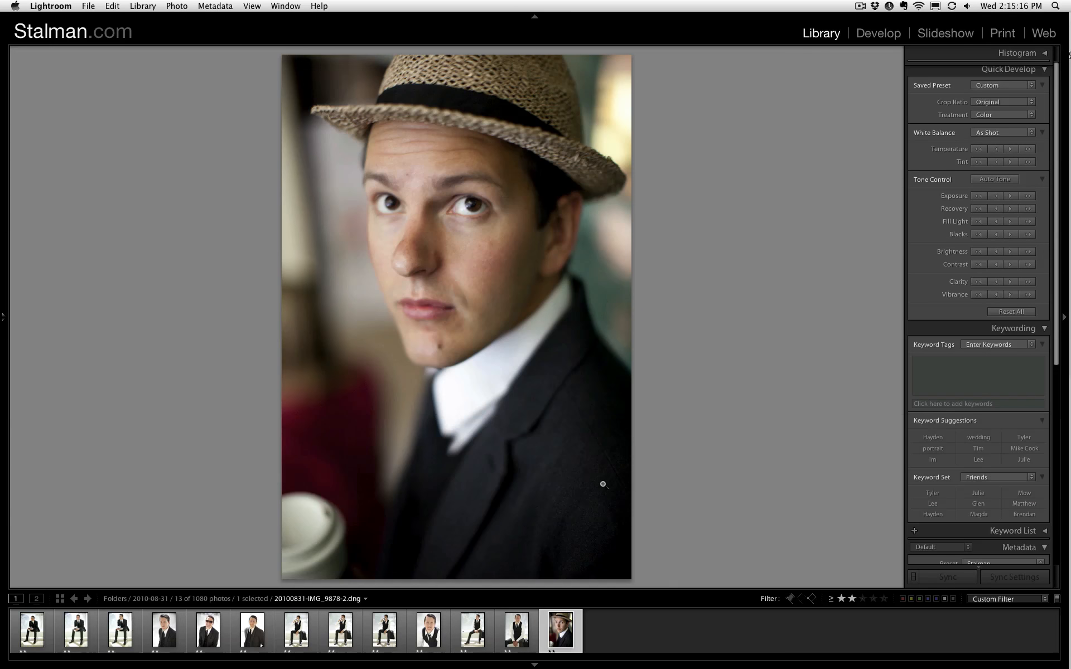
key(g)
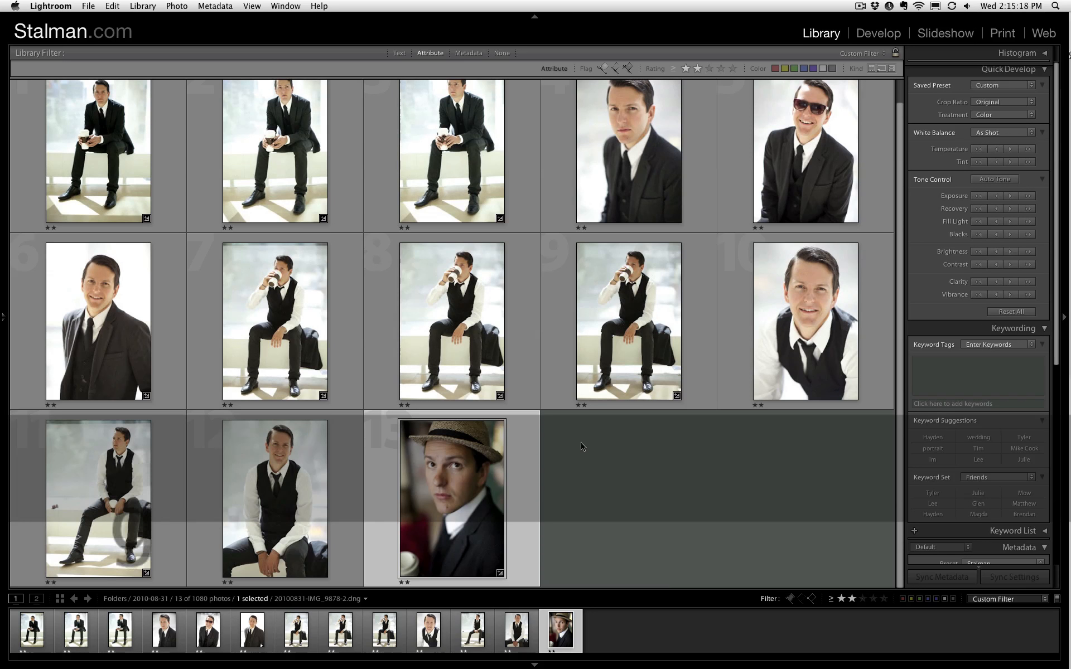
scroll(580, 452, up, 2)
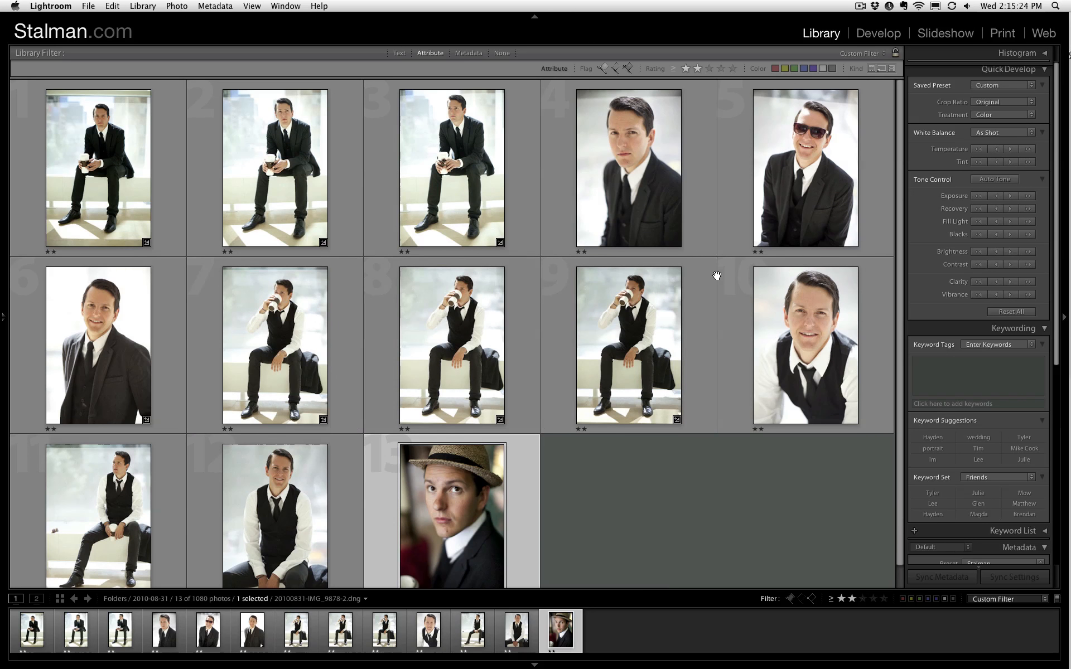
scroll(717, 275, down, 1)
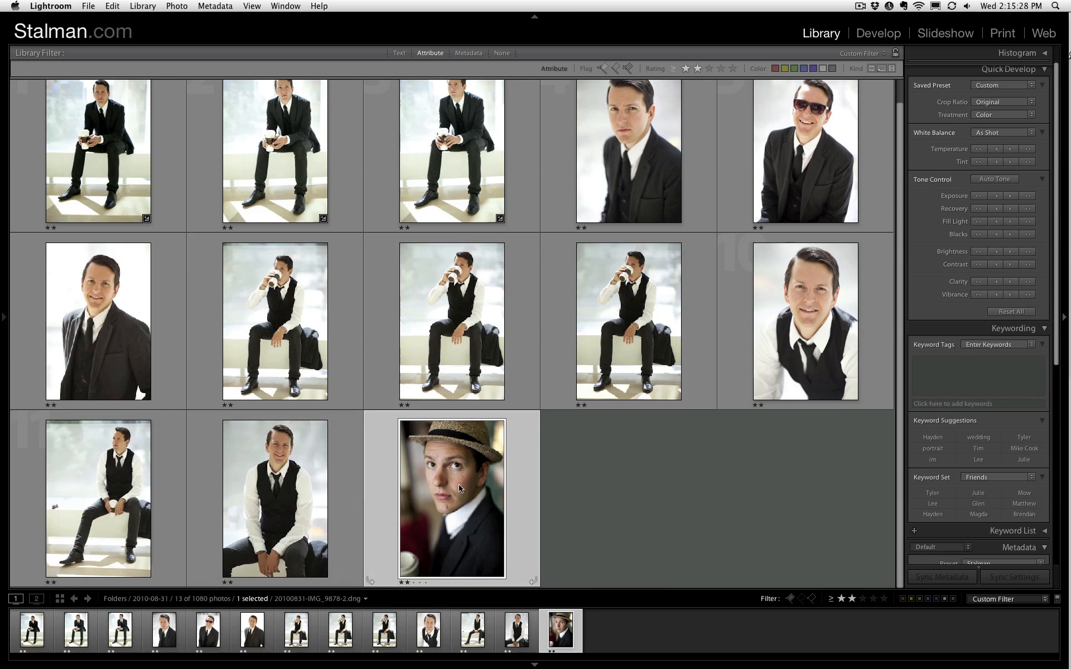
- Rate the straw hat portrait three stars and lower the smiling seated vest portrait to one star
double_click(527, 472)
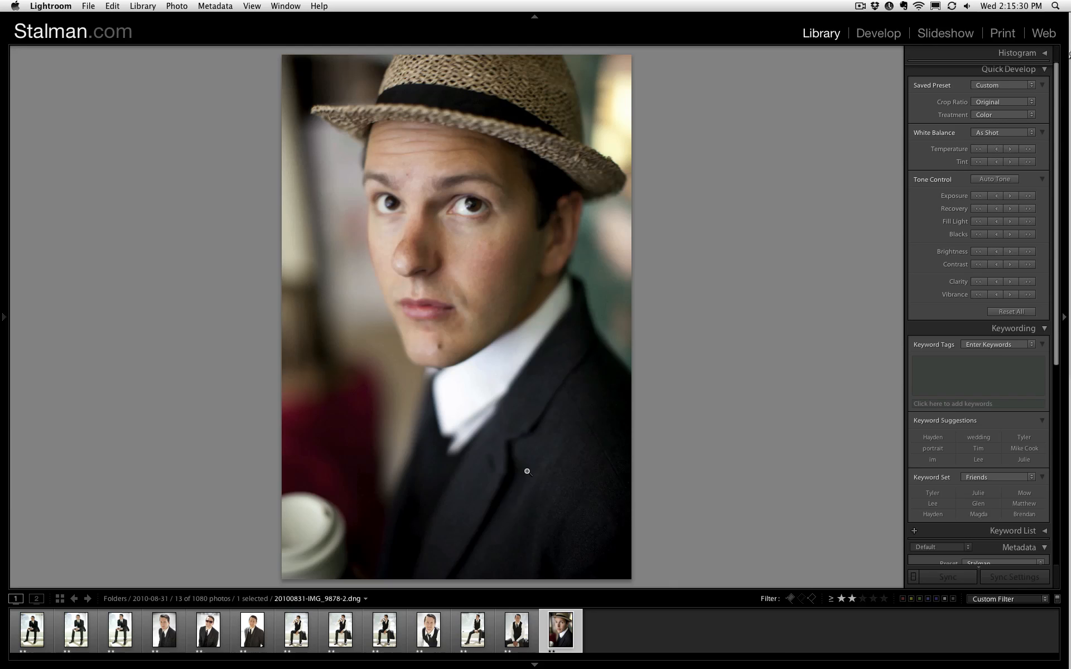
key(3)
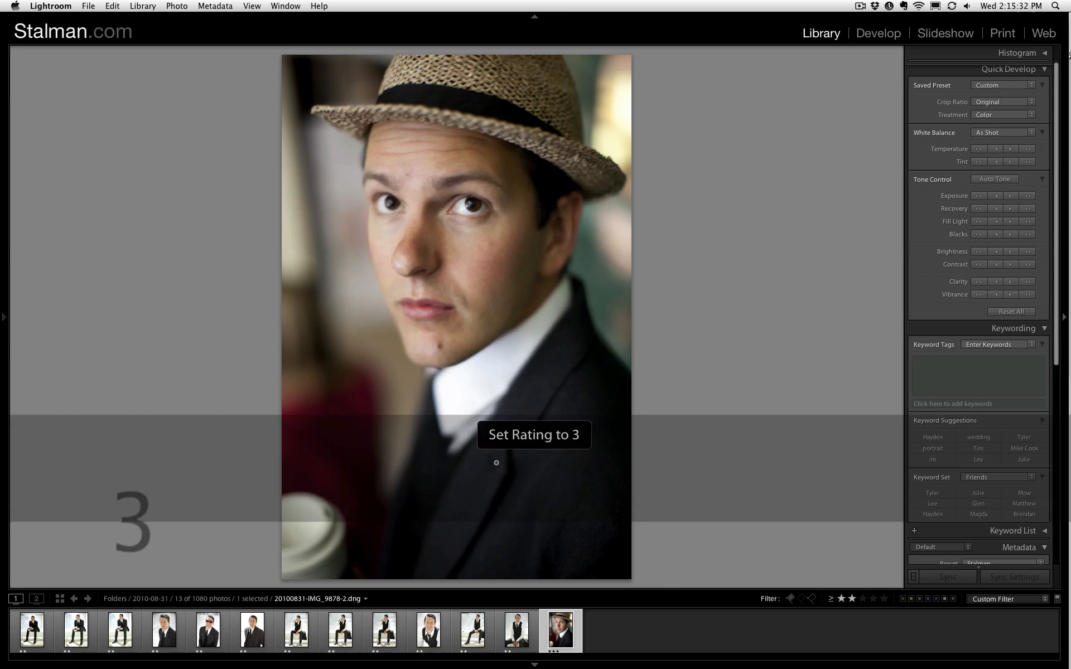
key(Left)
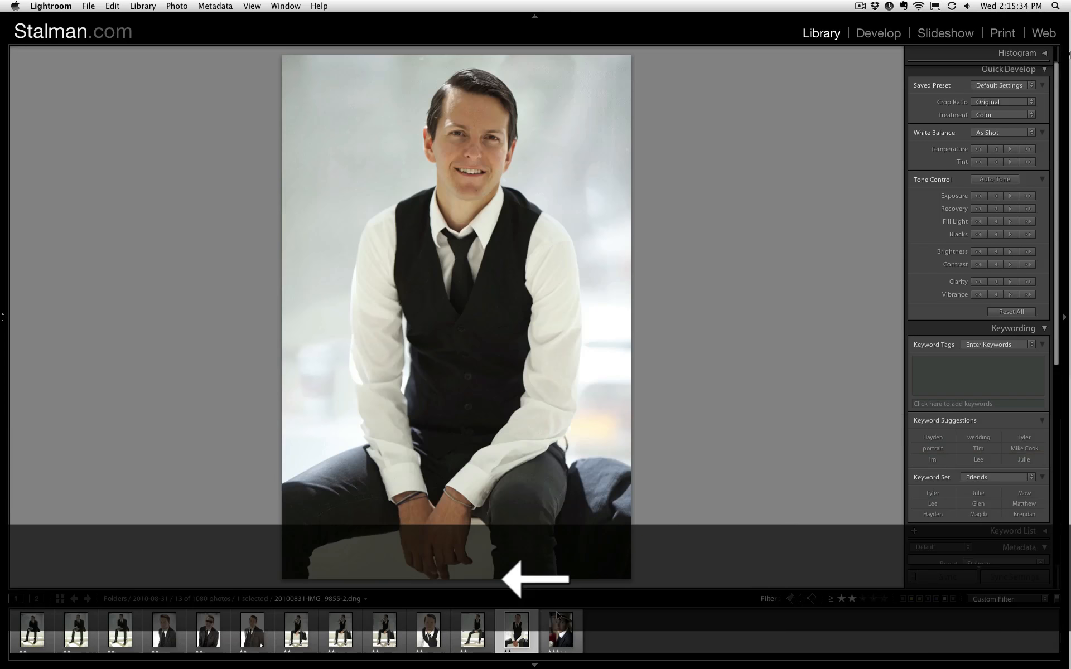
key(3)
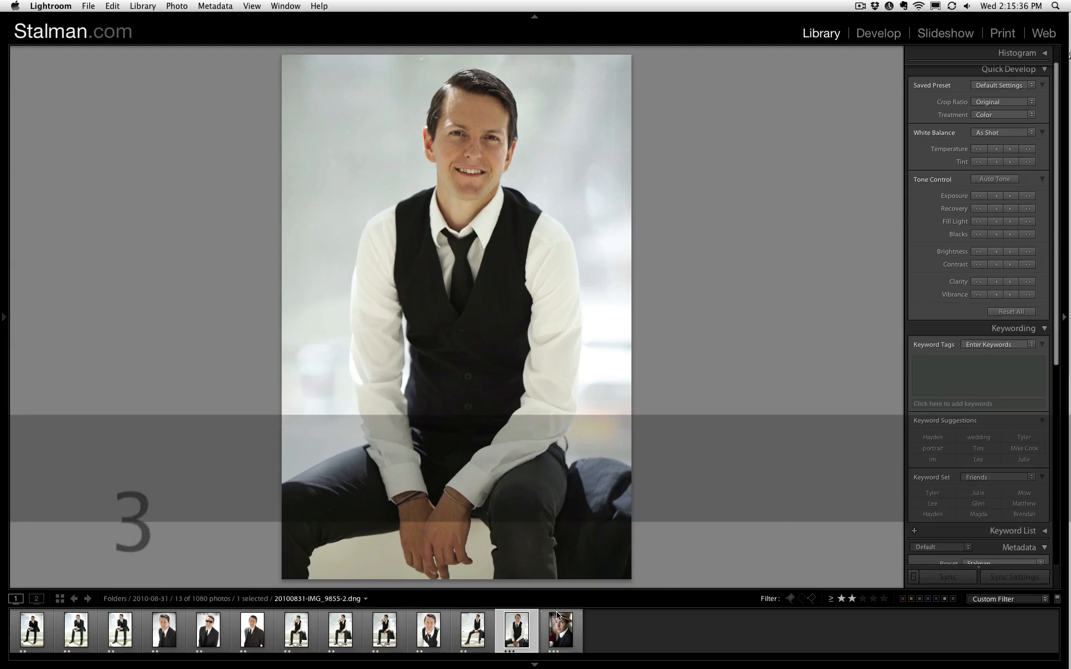
key(1)
key(2)
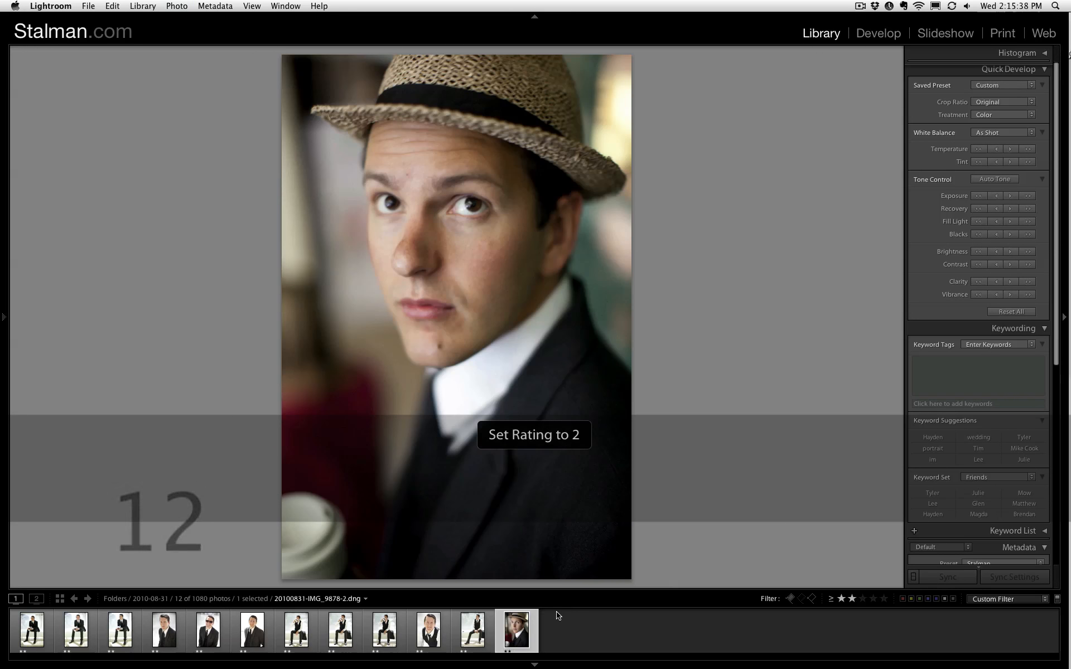
key(3)
- Rate the seated vest photo of the man looking away three stars, passing over the close-up vest portrait
key(Left)
- Pass over the coffee-drinking vest photos and the smiling suit portrait, and rate the smiling sunglasses portrait three stars
key(Left)
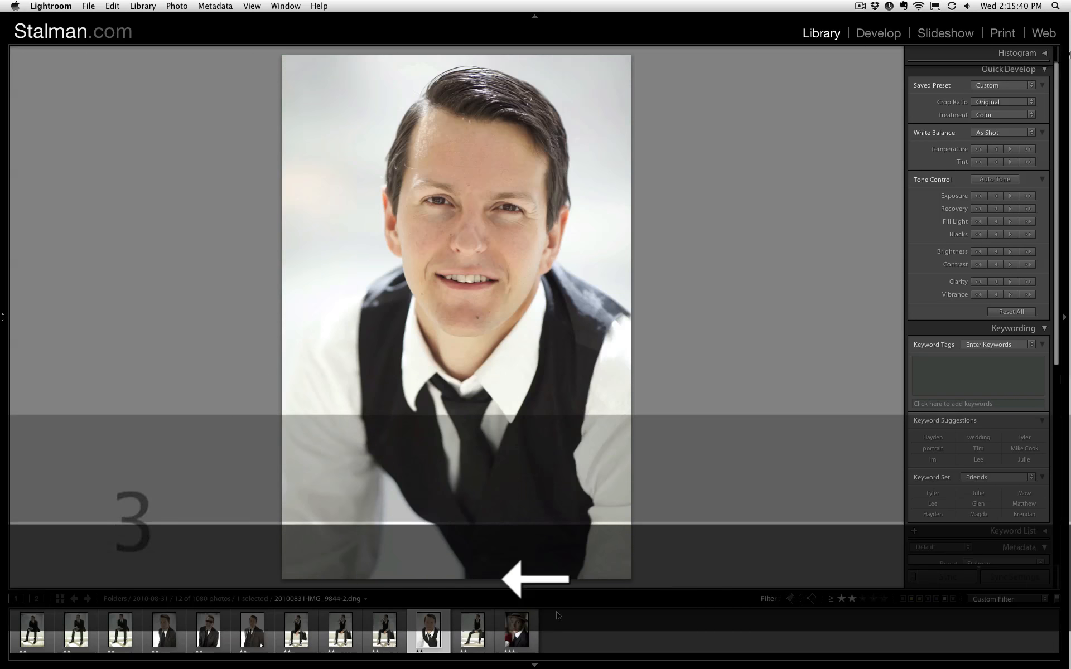
key(Right)
key(3)
key(Left)
key(Left)
key(Left)
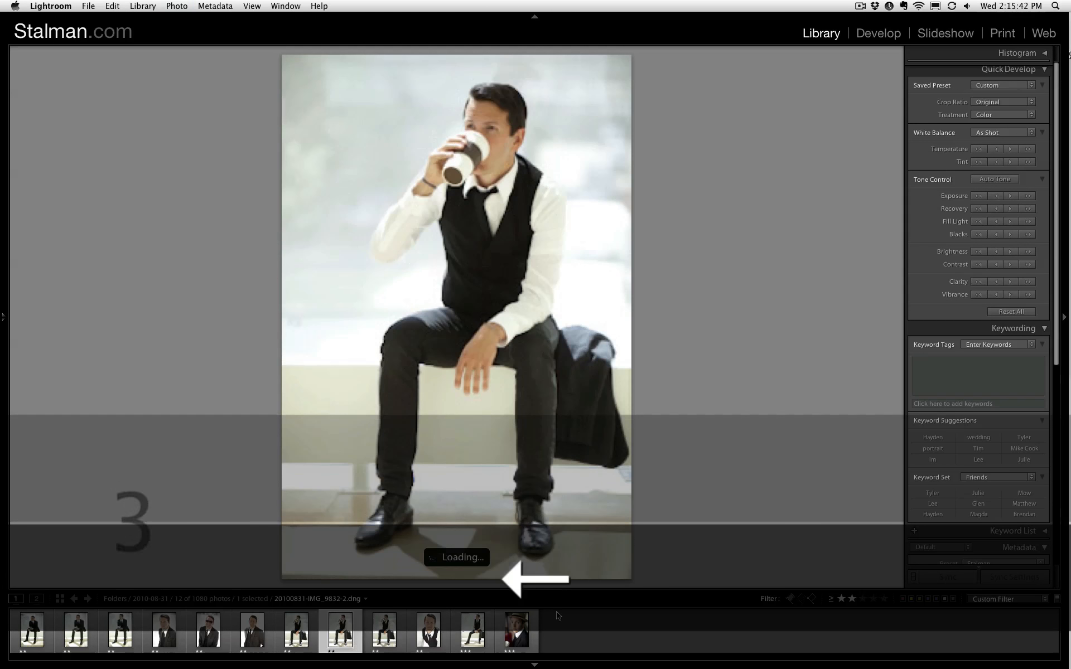
key(Left)
key(Left)
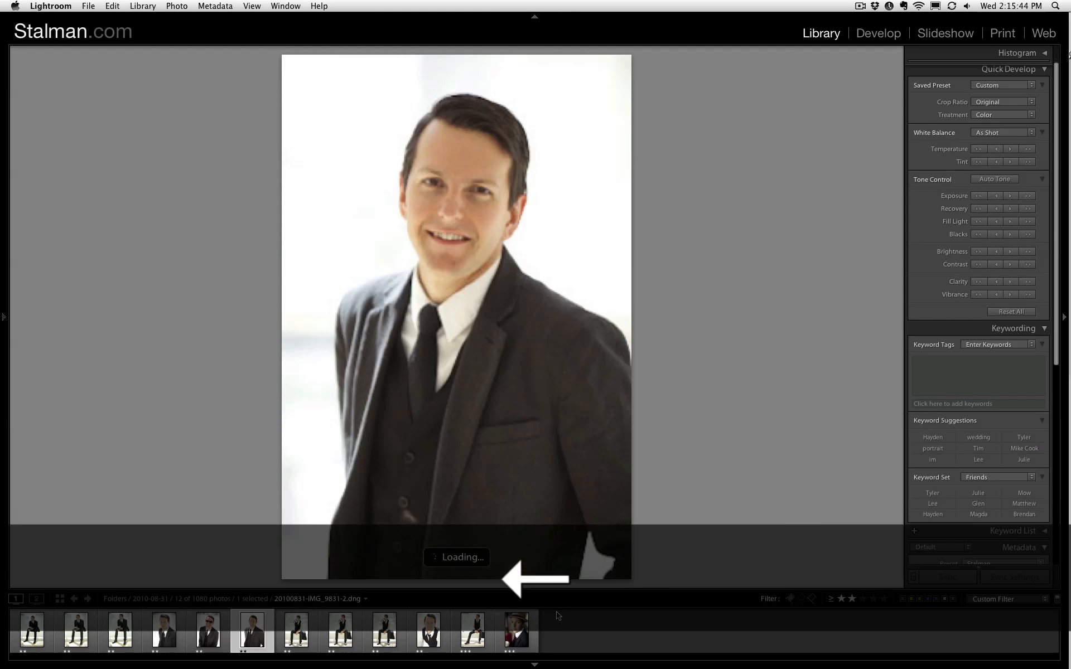
key(Left)
- Rate the third photo, the seated suit shot with the coffee cup, three stars and check the first two photos
key(Left)
key(Right)
key(3)
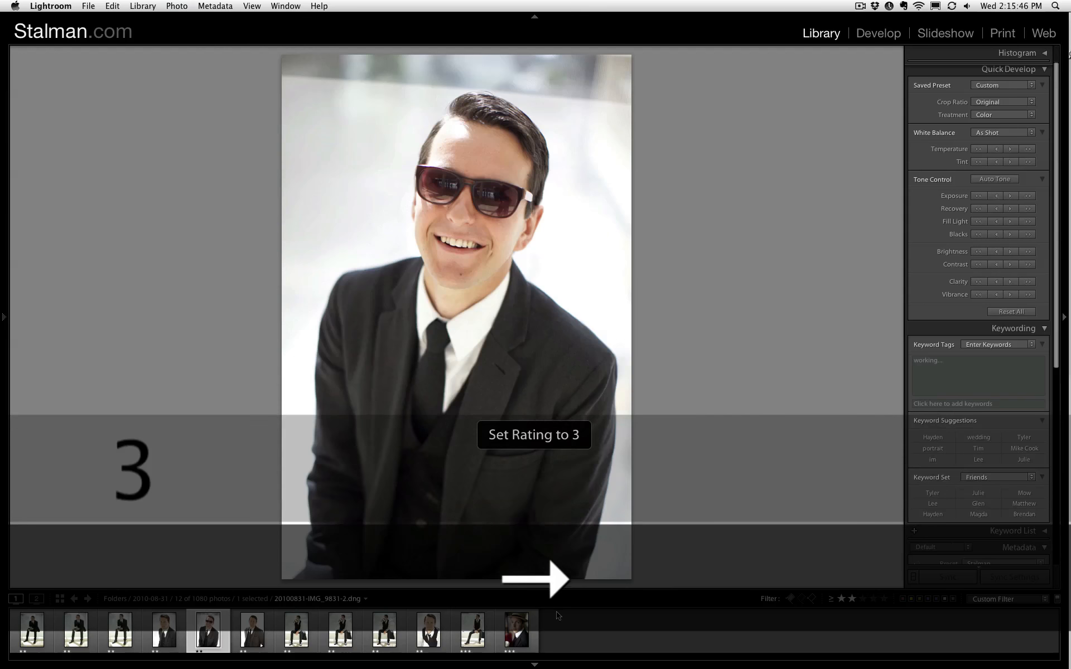
key(Left)
key(Left)
key(3)
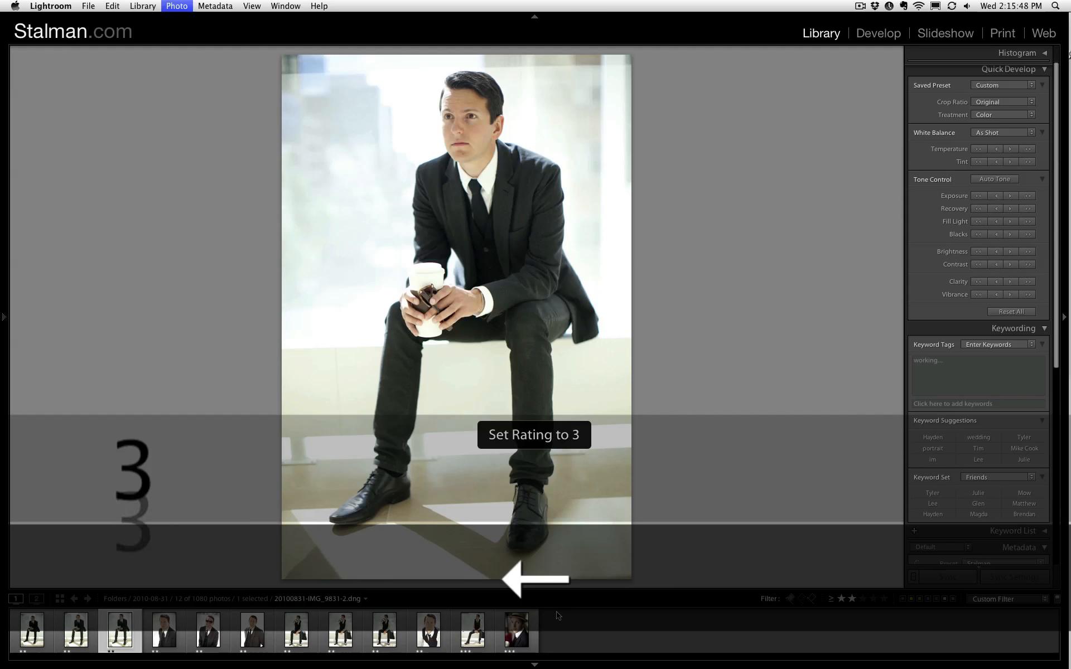
key(Left)
key(Left)
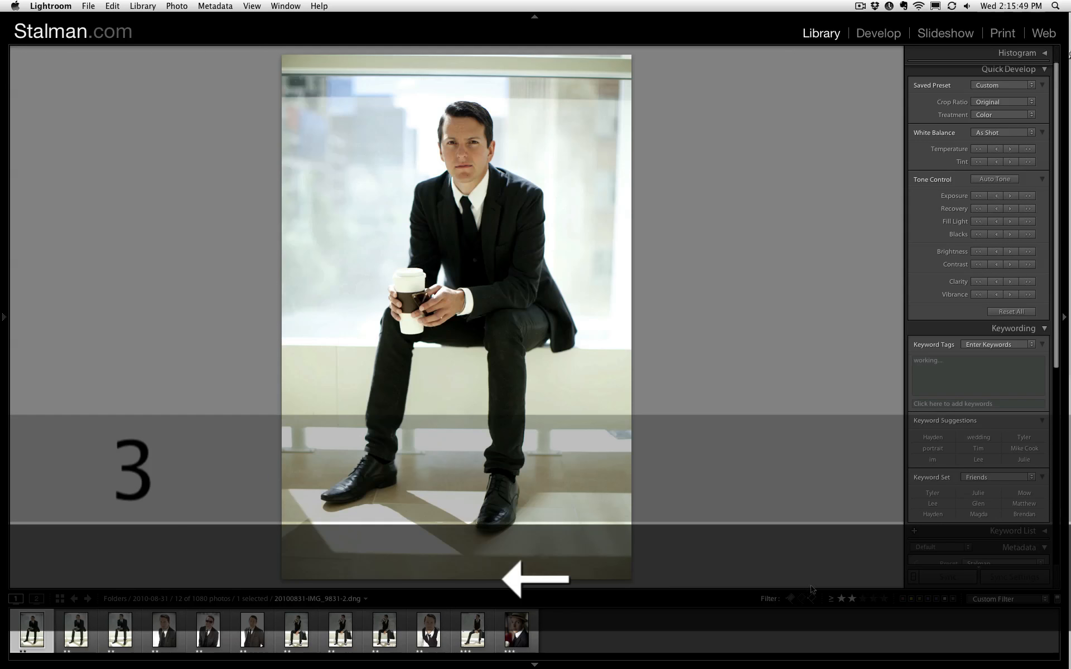
- Filter the photos to three stars and higher and view the seated suit and sunglasses photos
click(873, 598)
click(863, 598)
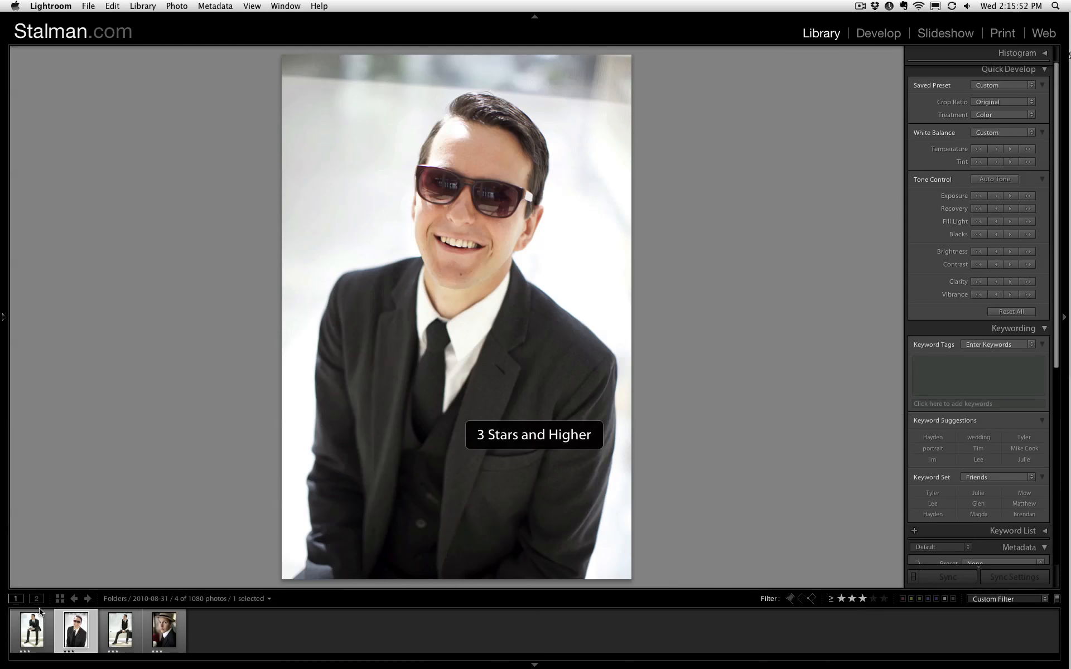
click(33, 627)
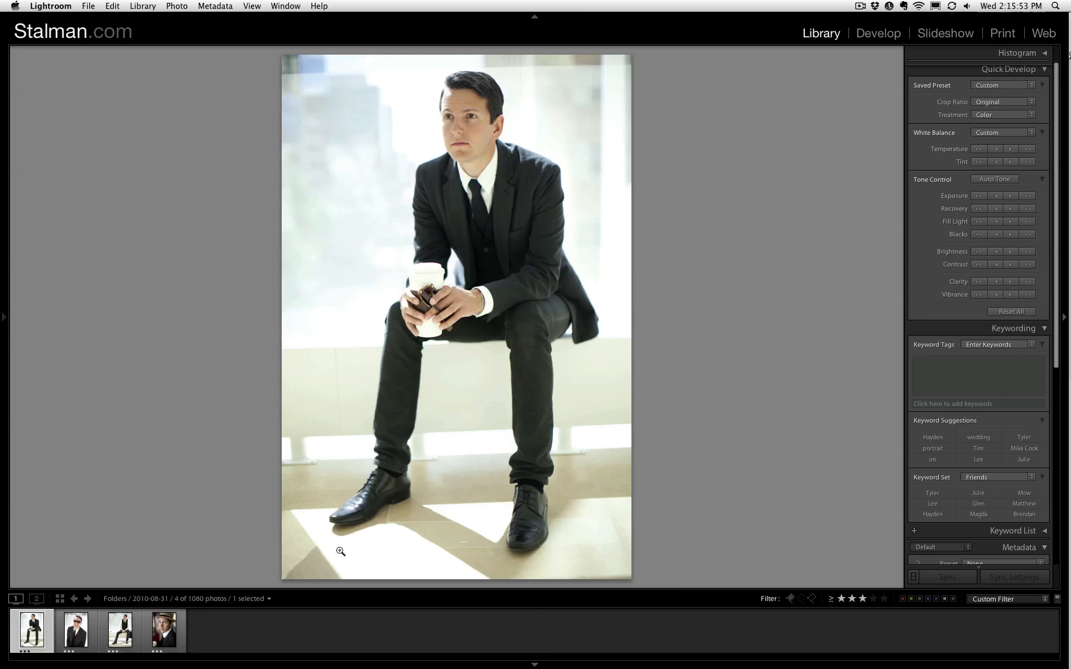
click(74, 634)
- Cool the straw hat portrait's white balance by one small temperature step
click(176, 633)
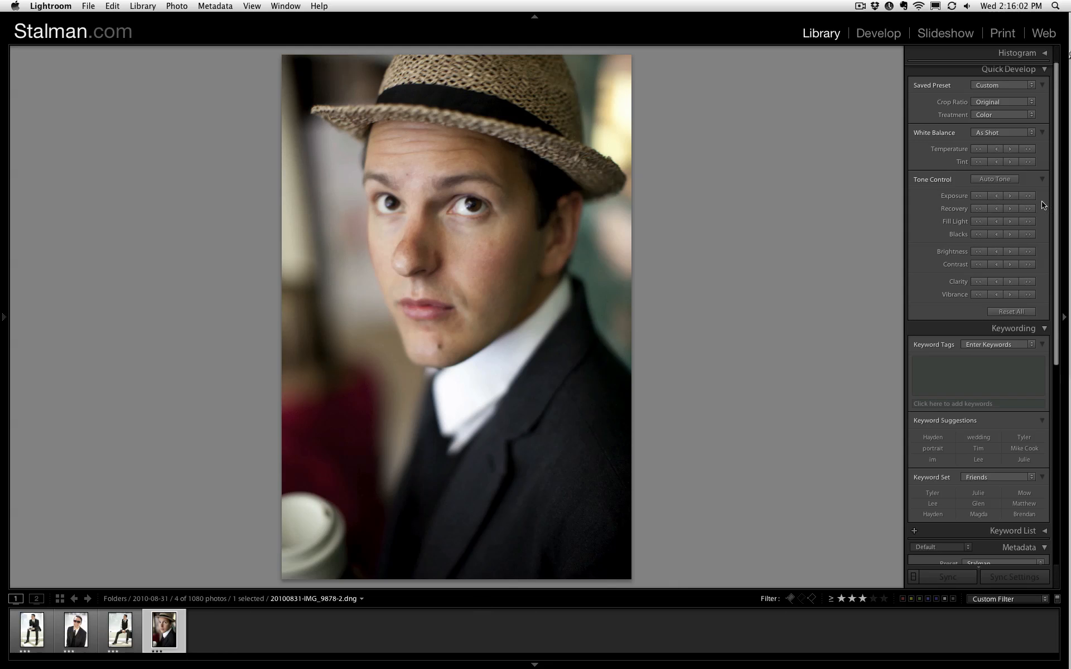
click(997, 151)
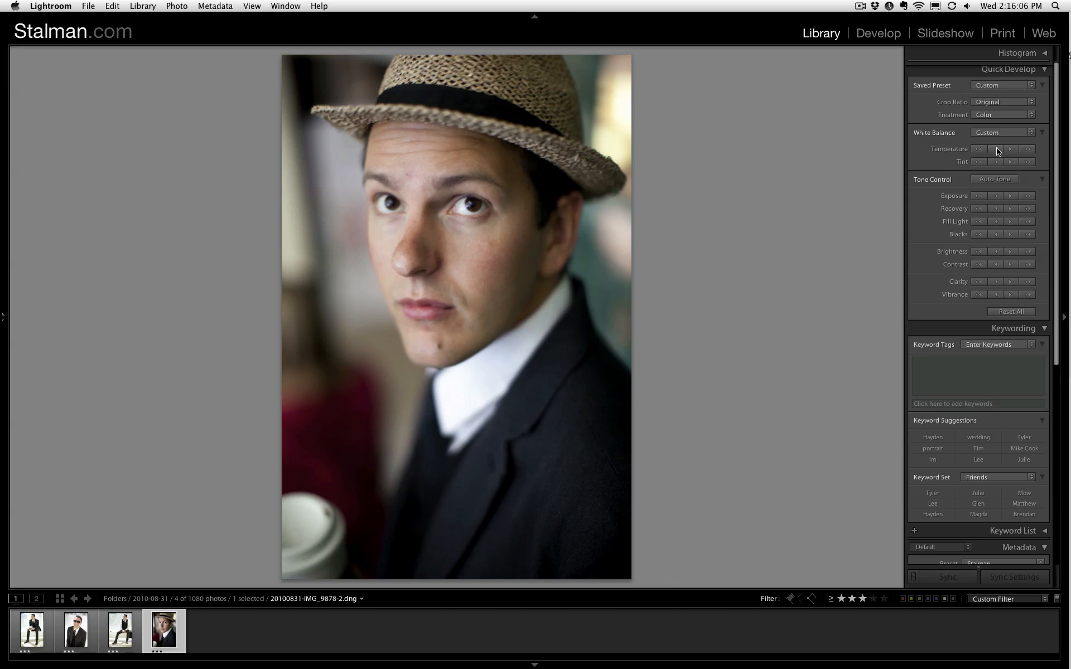